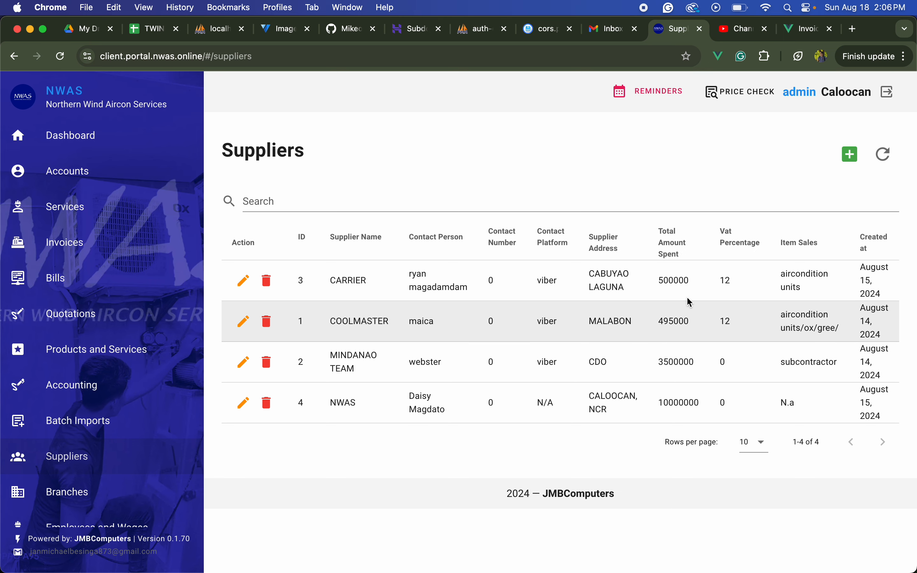
Review the total amounts spent for the CARRIER and COOLMASTER suppliers and refresh the supplier list
left_click_drag(690, 285, 659, 284)
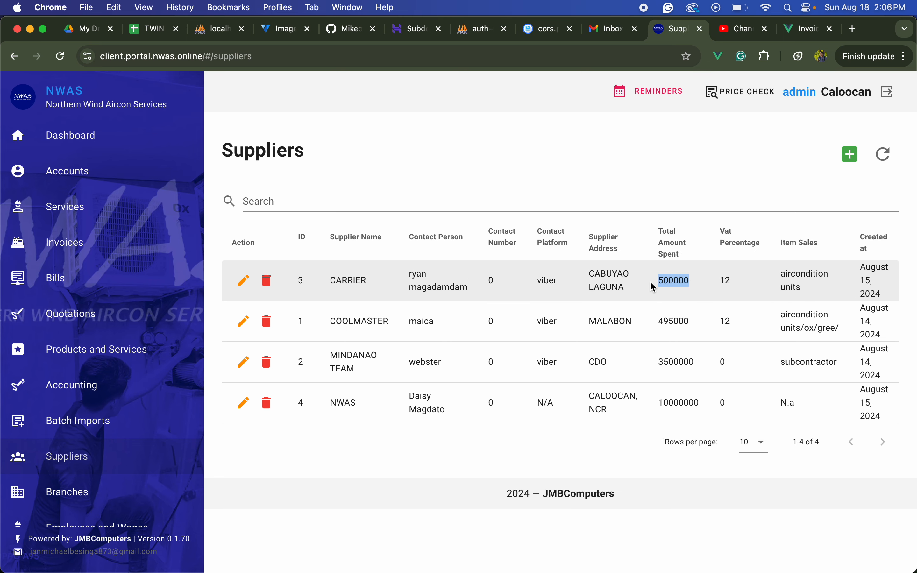
left_click_drag(659, 322, 698, 329)
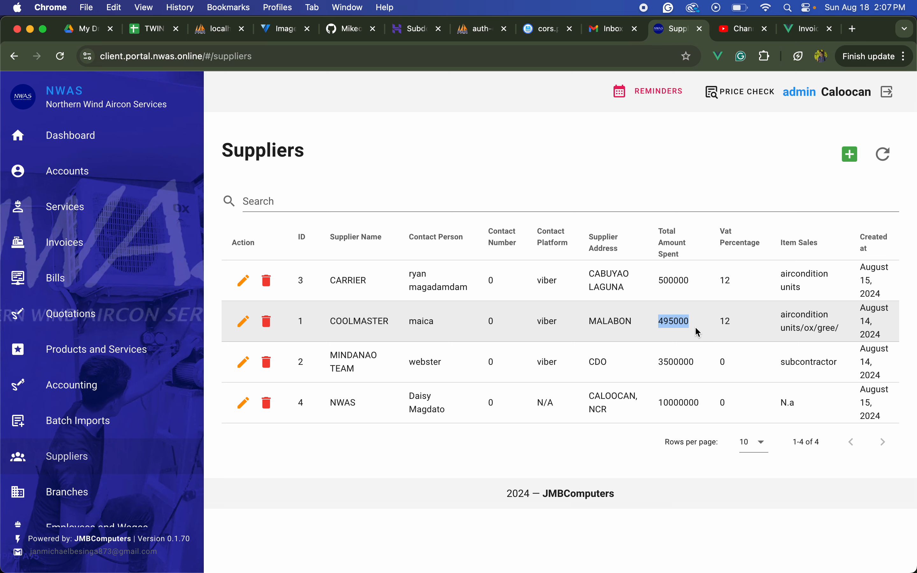
left_click(678, 279)
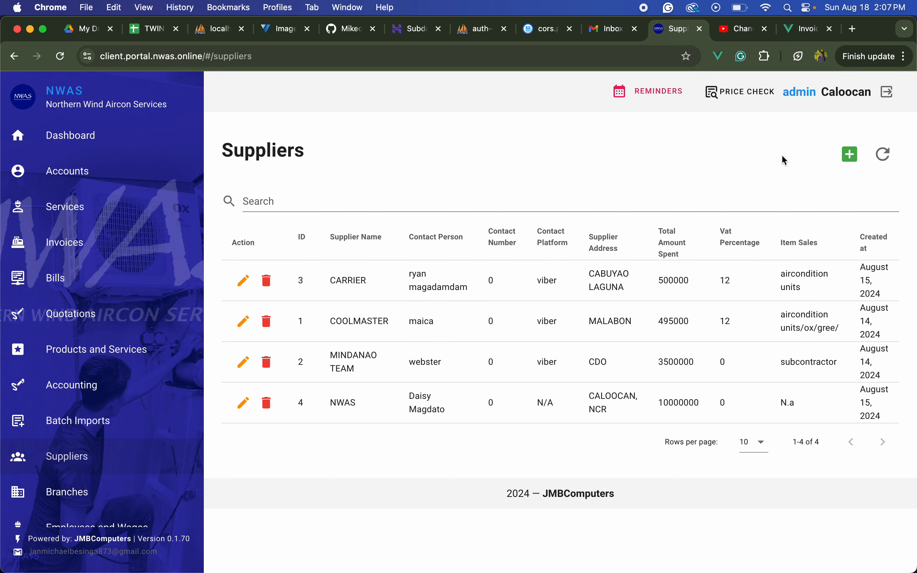
left_click(883, 156)
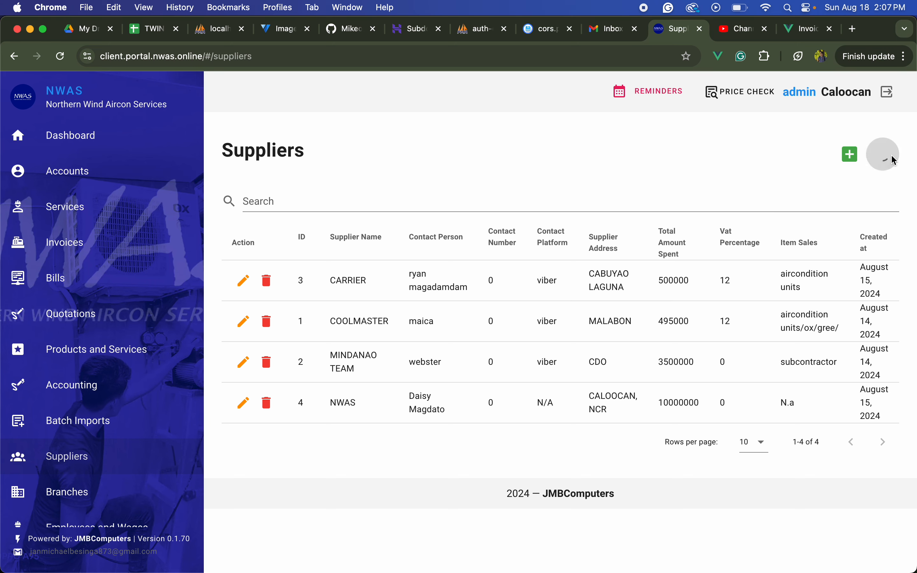
Examine the fields of the new-supplier form and of CARRIER's edit form, closing both without saving
left_click(848, 155)
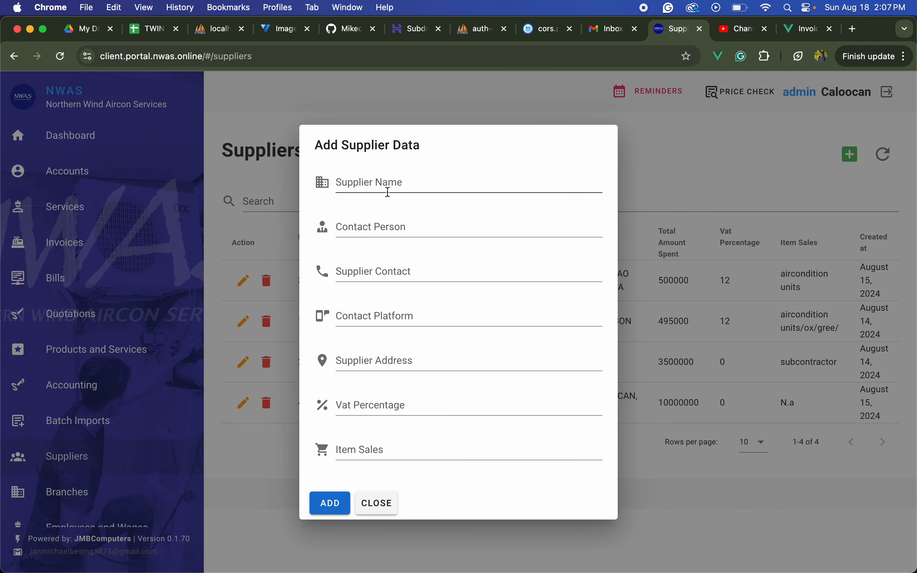
left_click(361, 183)
left_click(352, 227)
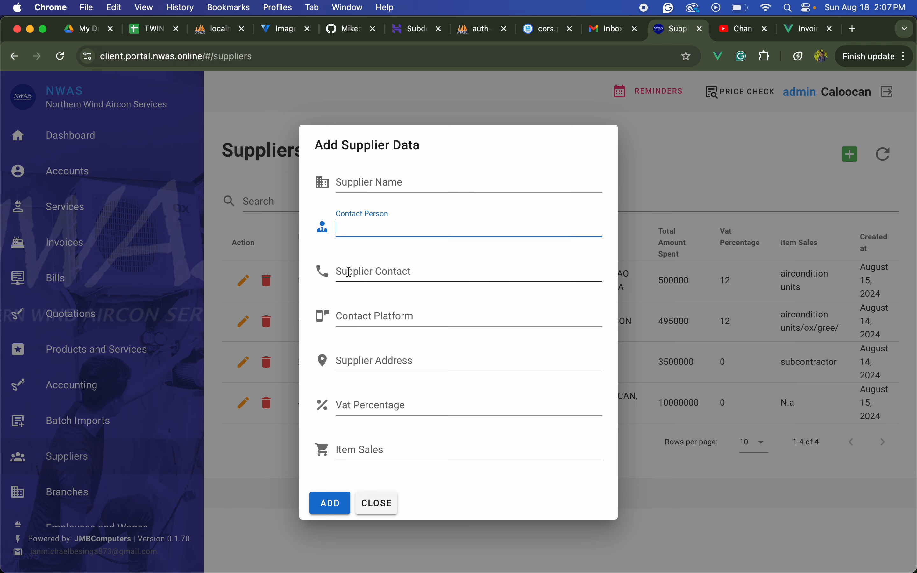
left_click(349, 272)
left_click(347, 333)
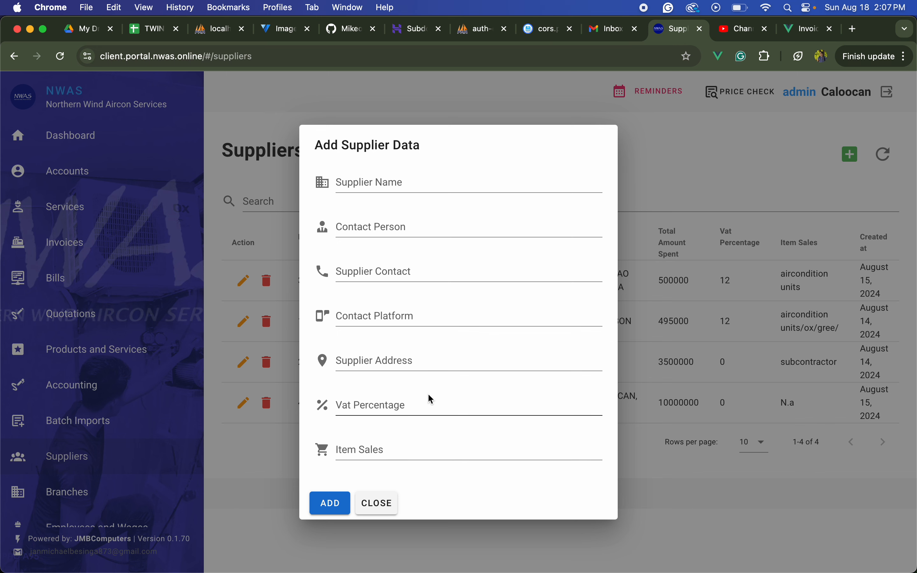
left_click(415, 400)
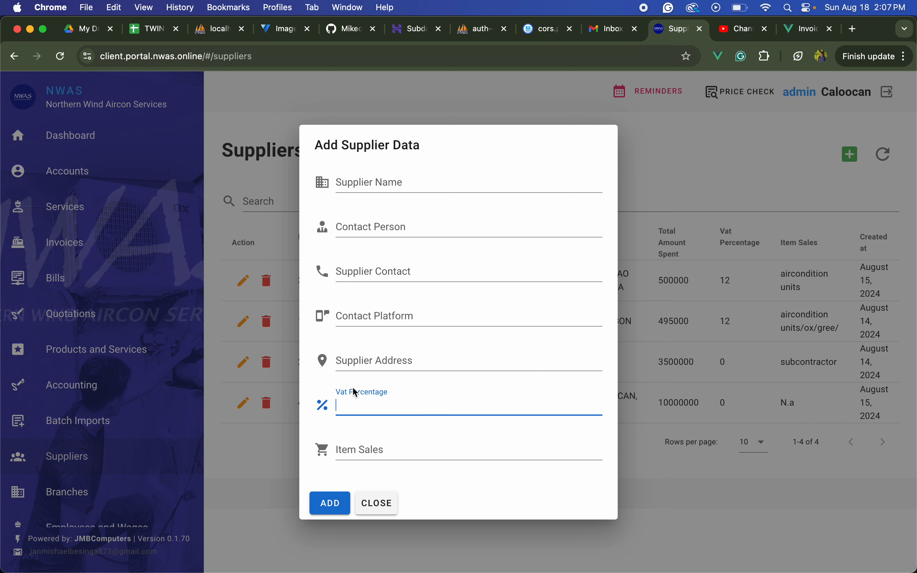
left_click(333, 378)
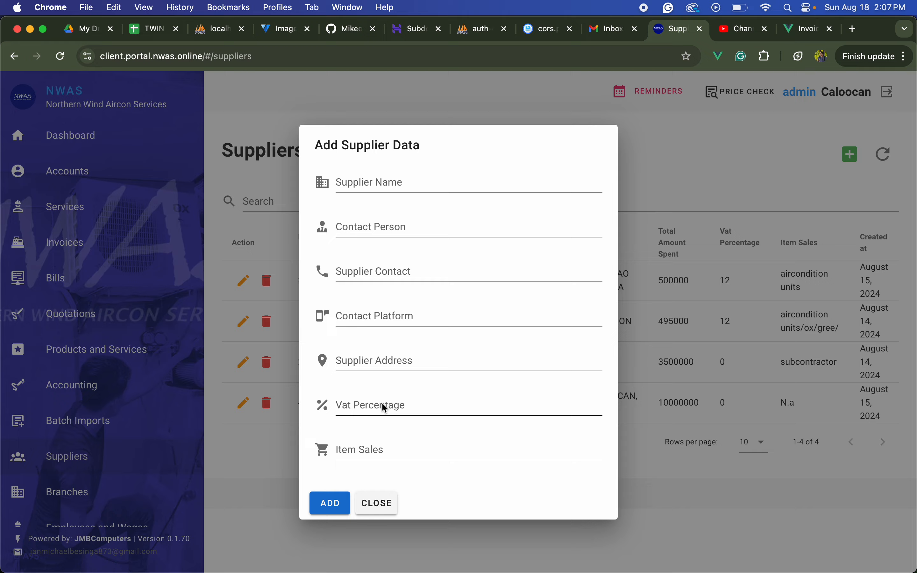
left_click(377, 503)
left_click(246, 278)
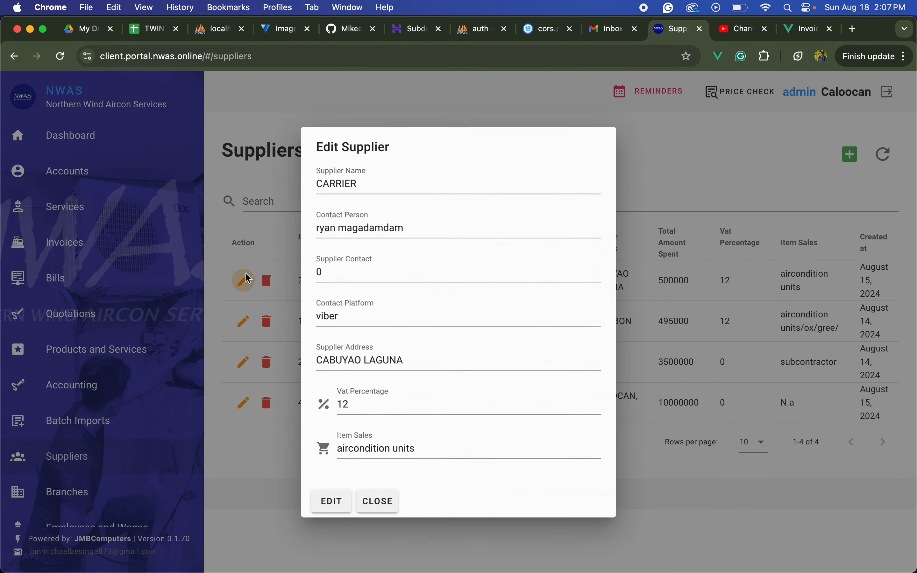
left_click(392, 499)
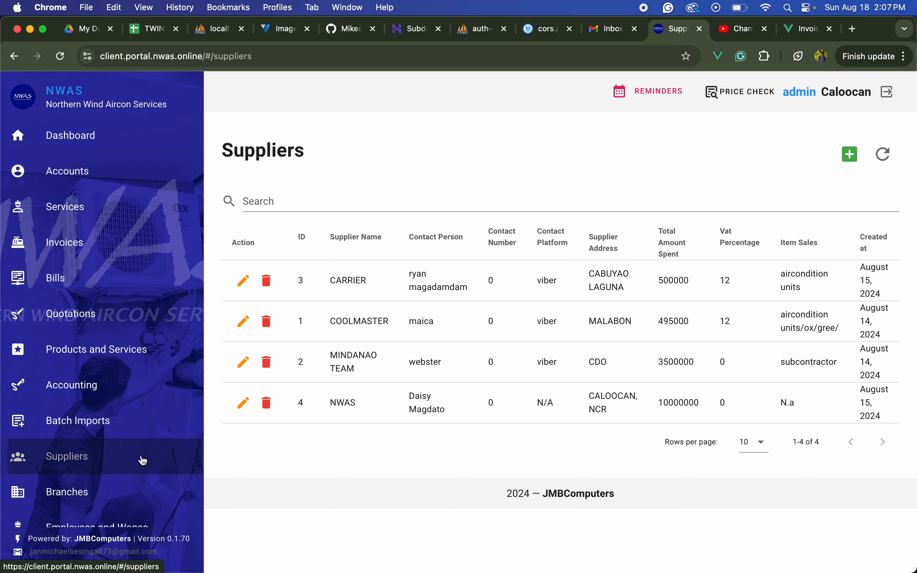
Go to Batch Imports and view the form for adding a batch, closing it without submitting
left_click(114, 417)
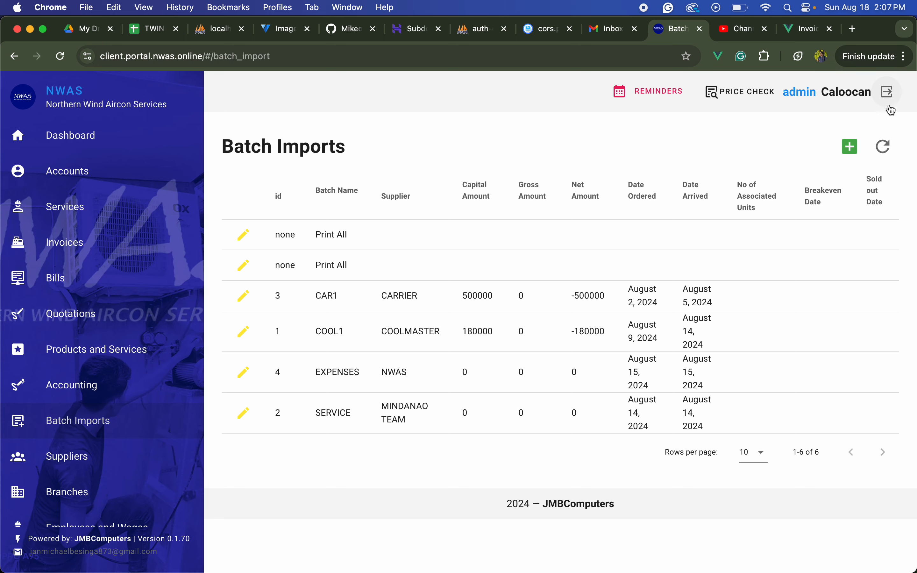
left_click(852, 148)
left_click(384, 438)
left_click(852, 149)
left_click(390, 443)
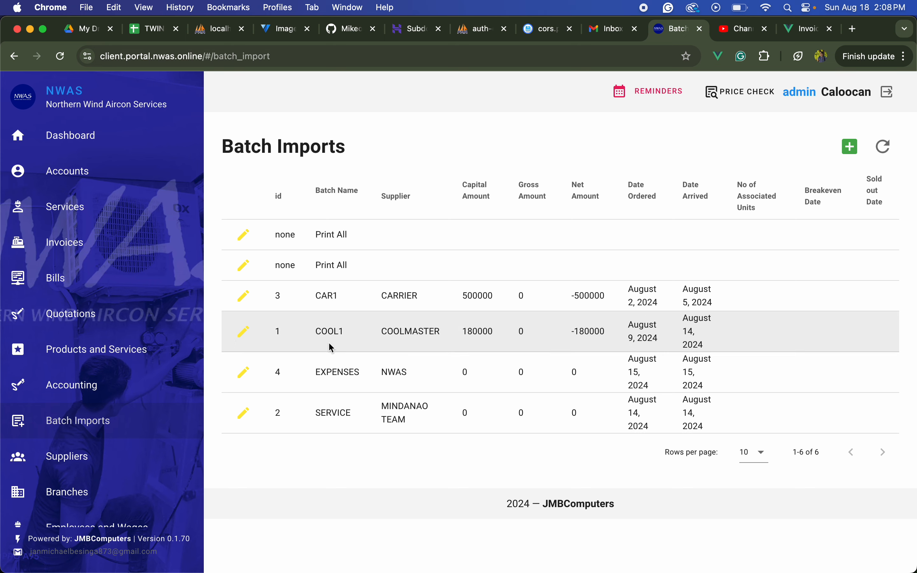
Examine the new batch import form's description, supplier choices, capital amount and order date, and close it without submitting
left_click(850, 146)
left_click(443, 246)
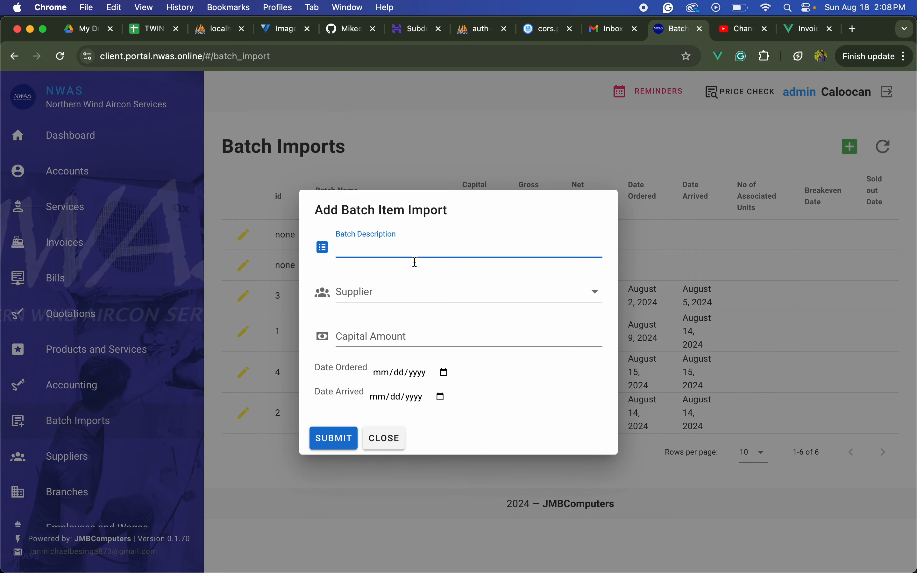
left_click(386, 290)
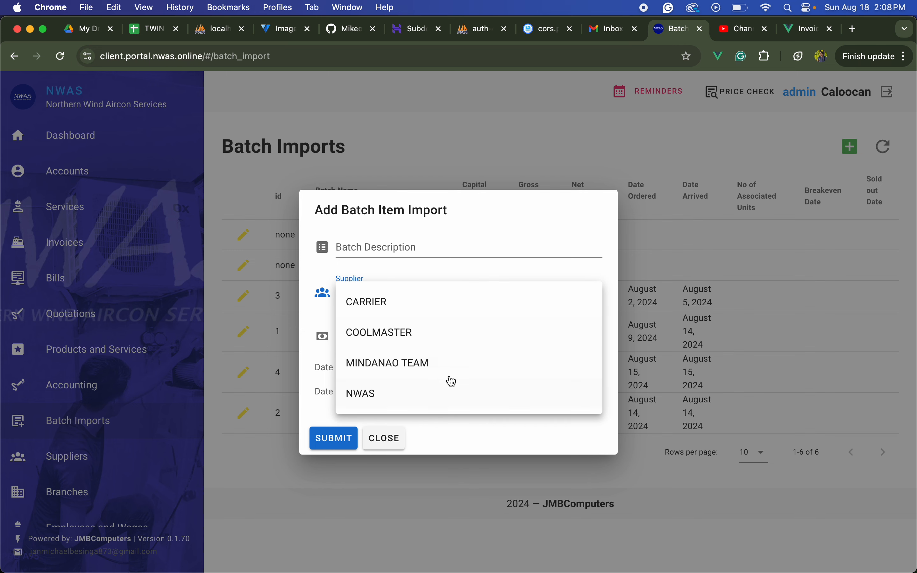
left_click(538, 271)
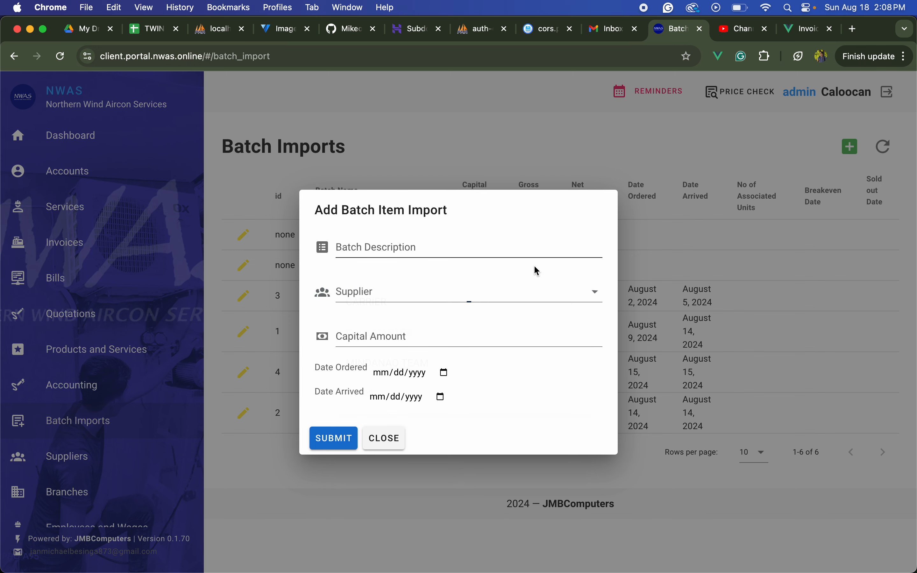
left_click(477, 301)
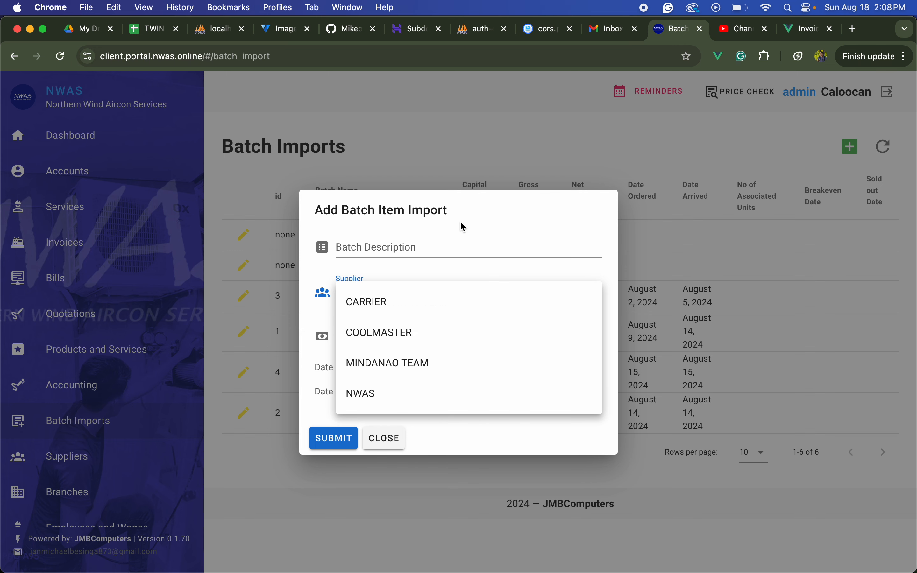
left_click(473, 208)
left_click(377, 335)
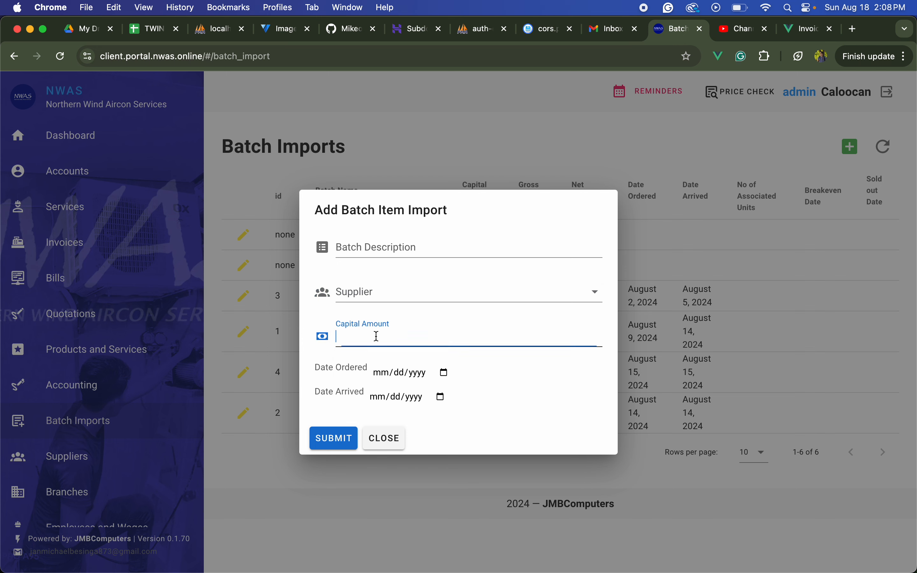
left_click(445, 373)
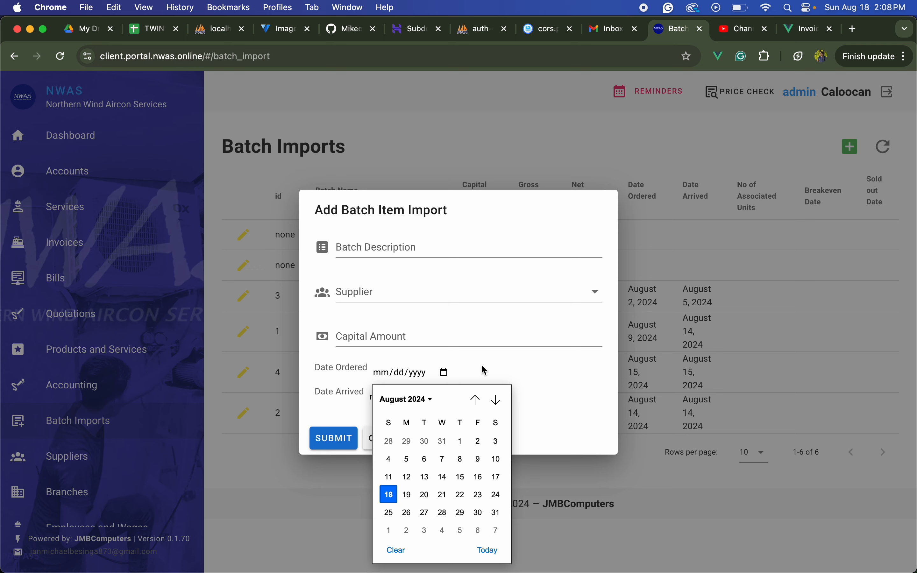
left_click(545, 371)
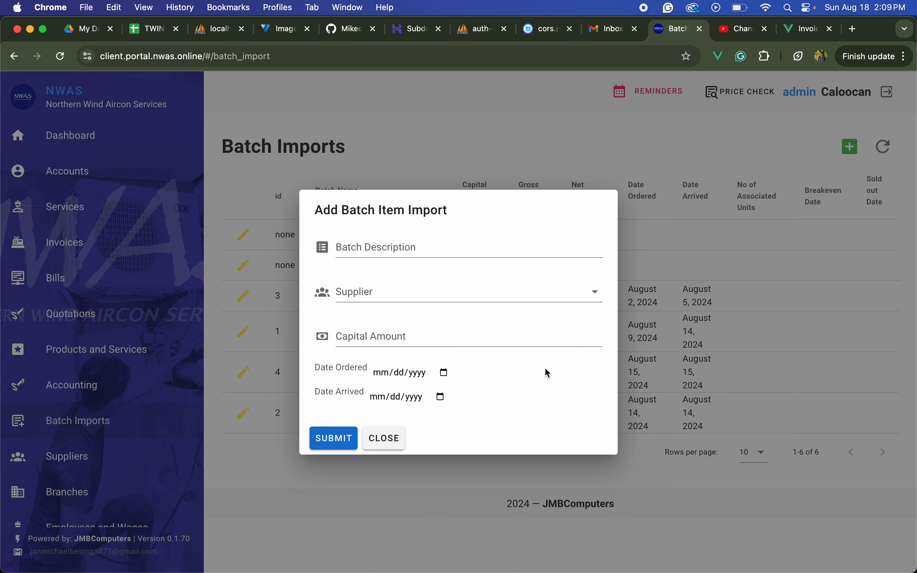
left_click(385, 439)
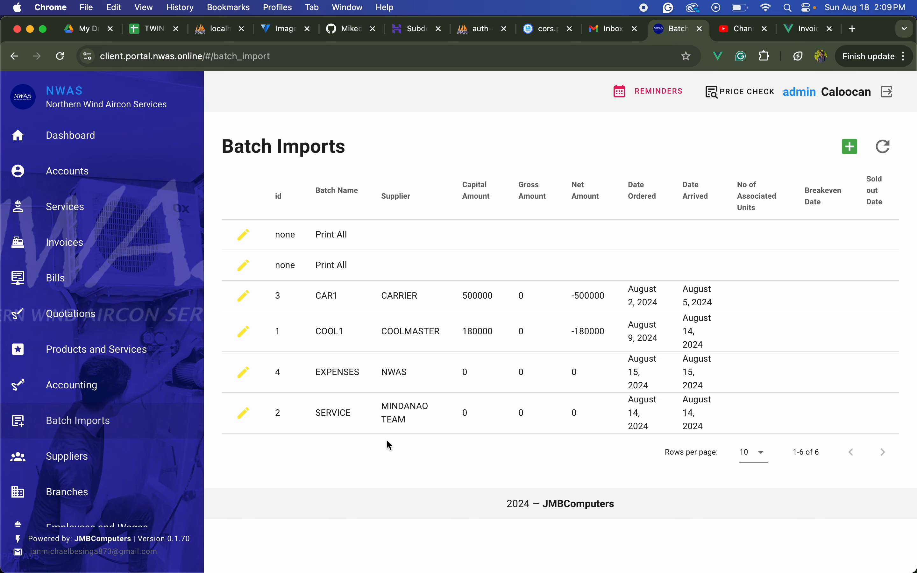
Go to Products and Services and view the batch item print dialog, the returned items and the list of all items
left_click(161, 348)
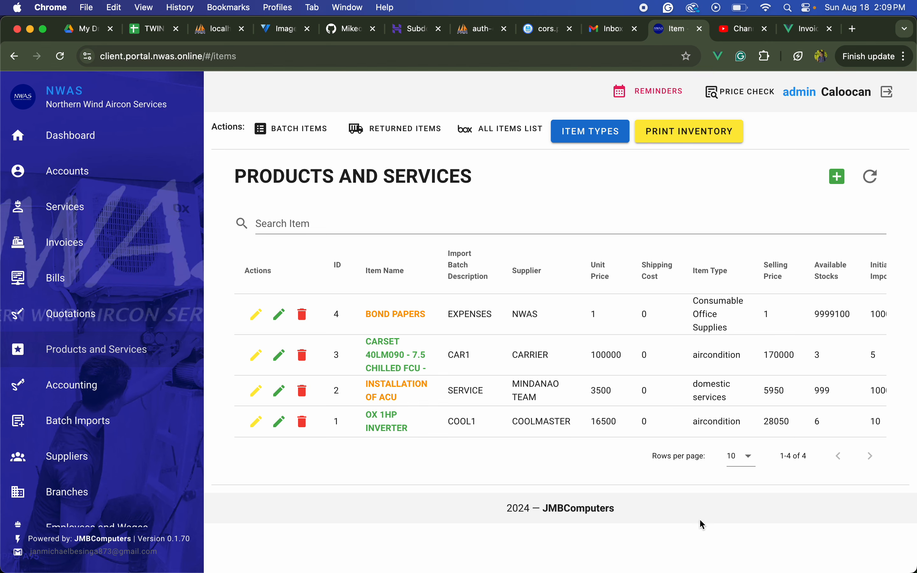
left_click(287, 131)
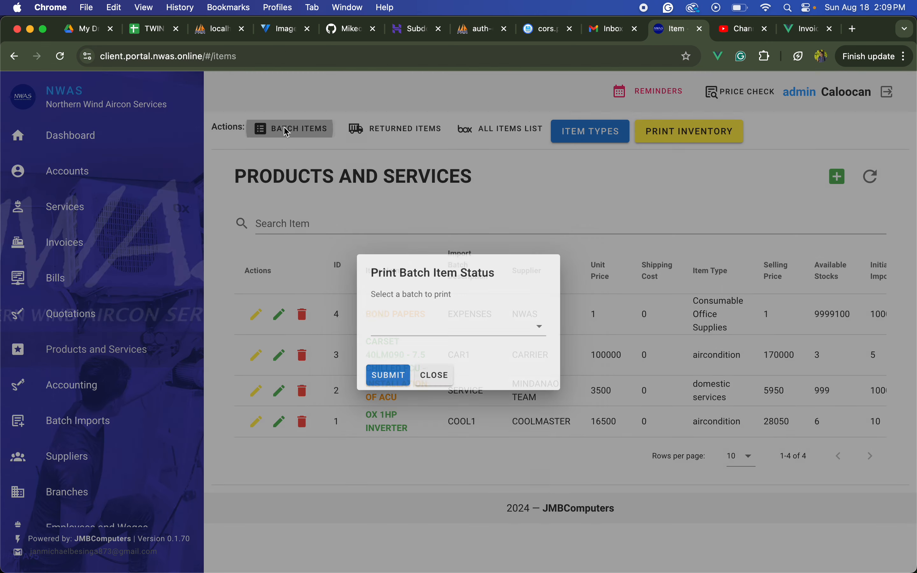
left_click(429, 374)
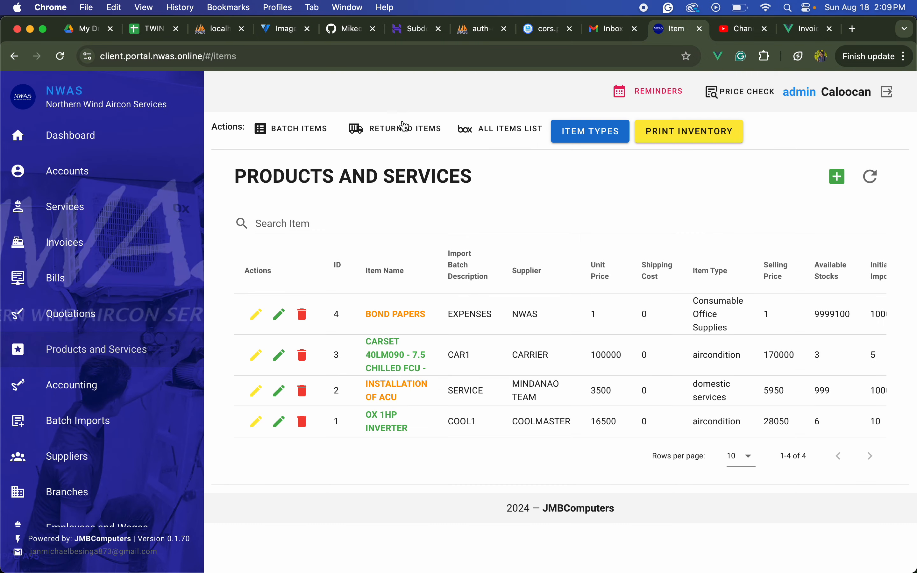
left_click(404, 127)
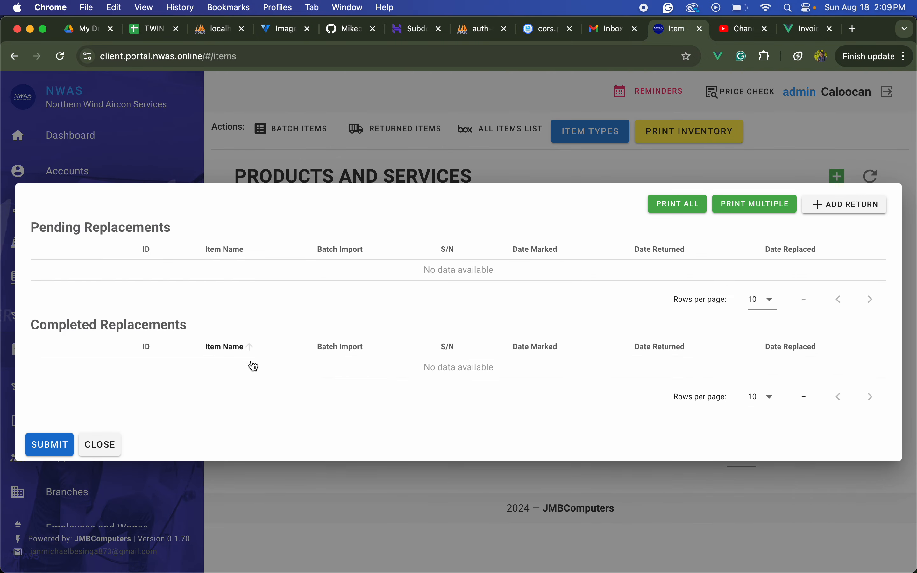
left_click(106, 448)
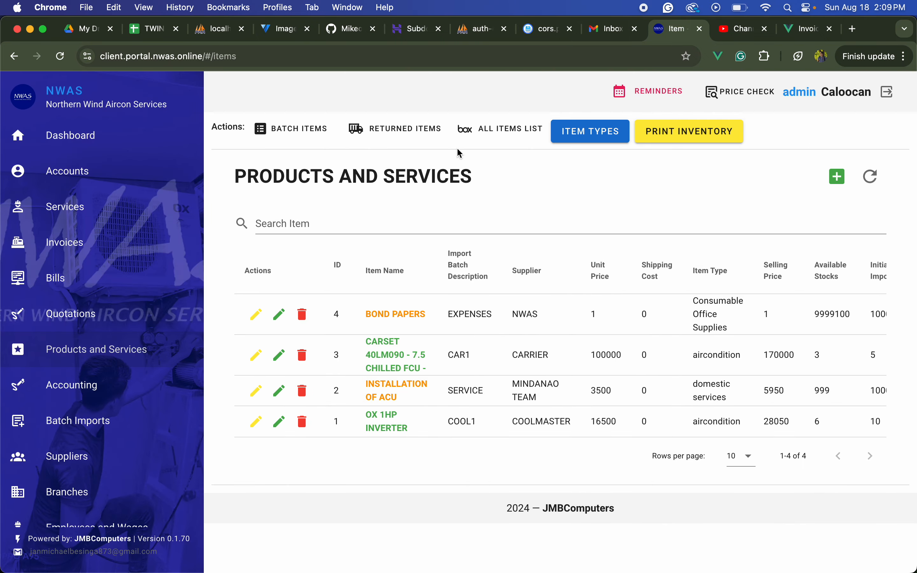
left_click(500, 129)
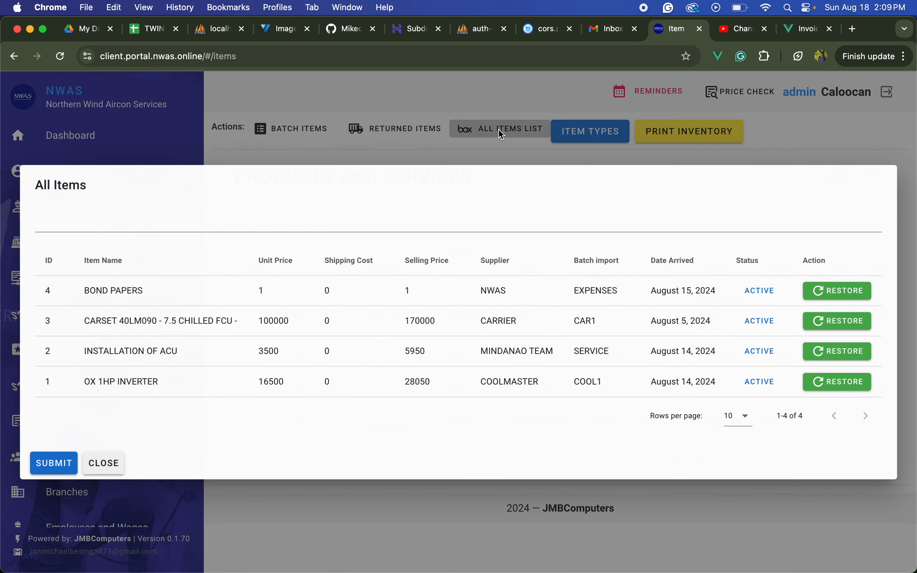
left_click(108, 465)
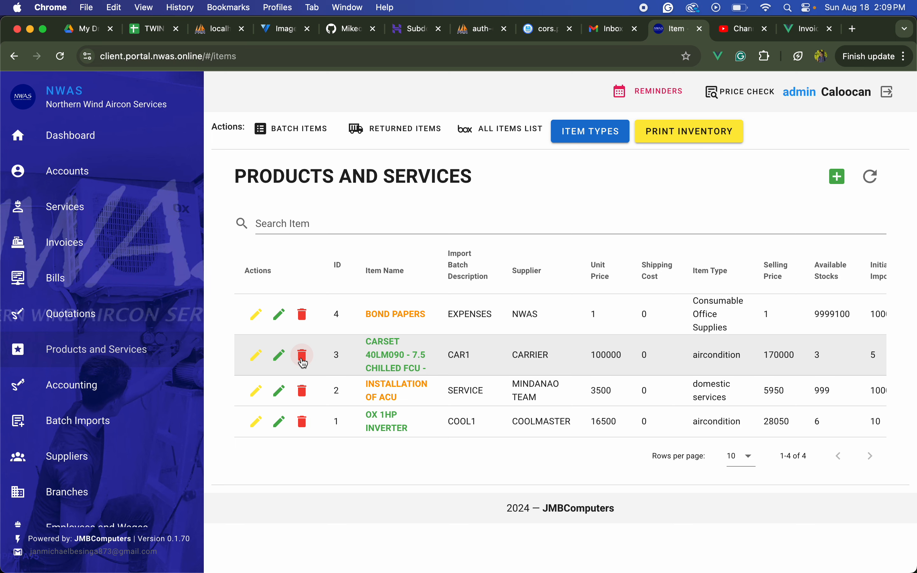
Look at the item search and view the price check list with its own search, closing the list again
left_click(456, 231)
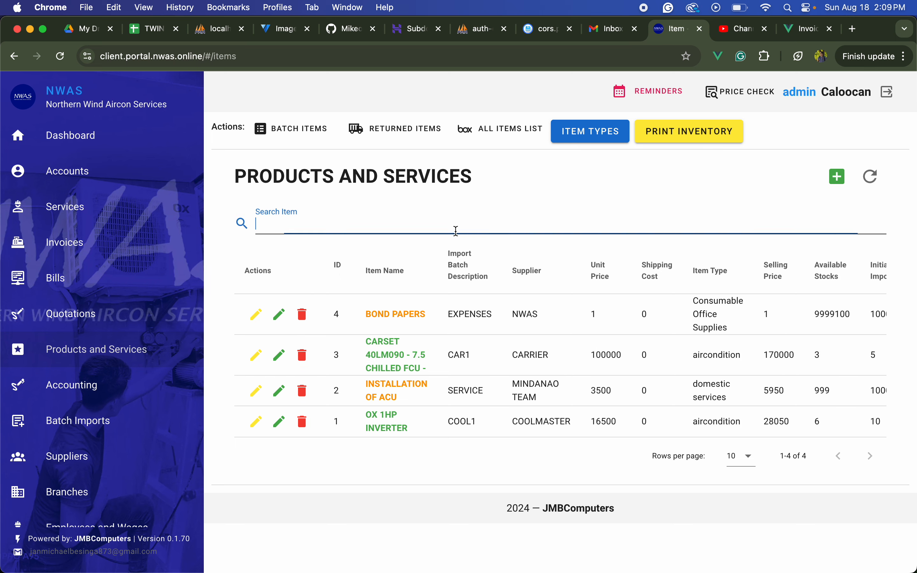
left_click(569, 197)
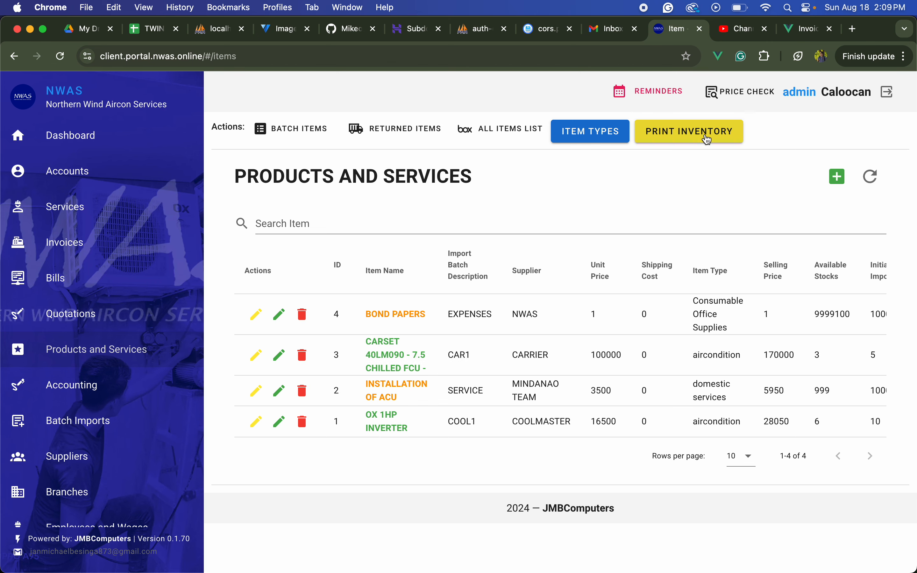
left_click(738, 92)
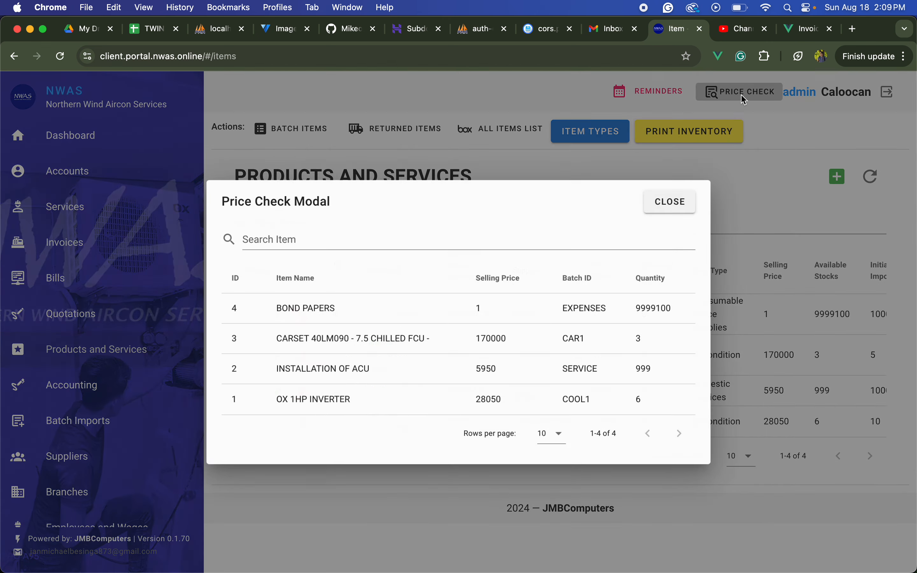
left_click(351, 242)
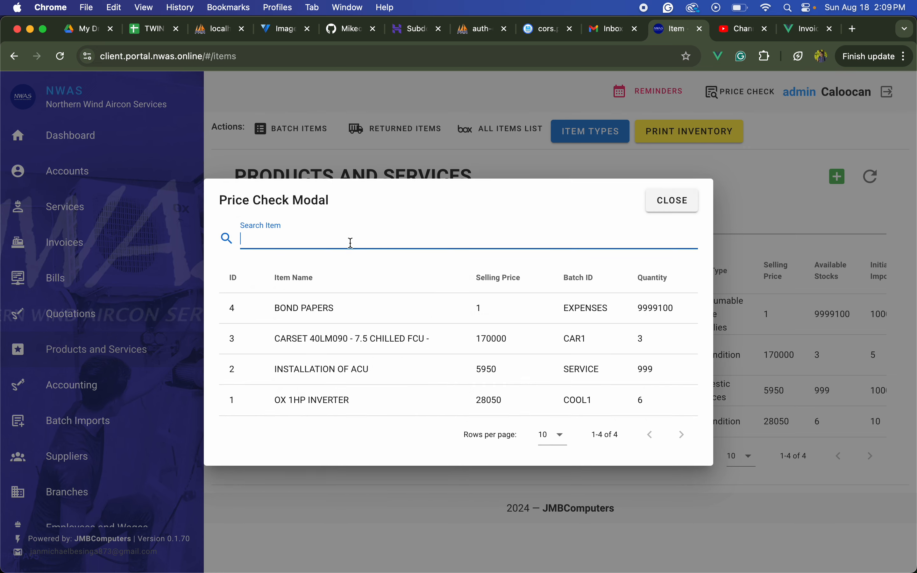
left_click(674, 197)
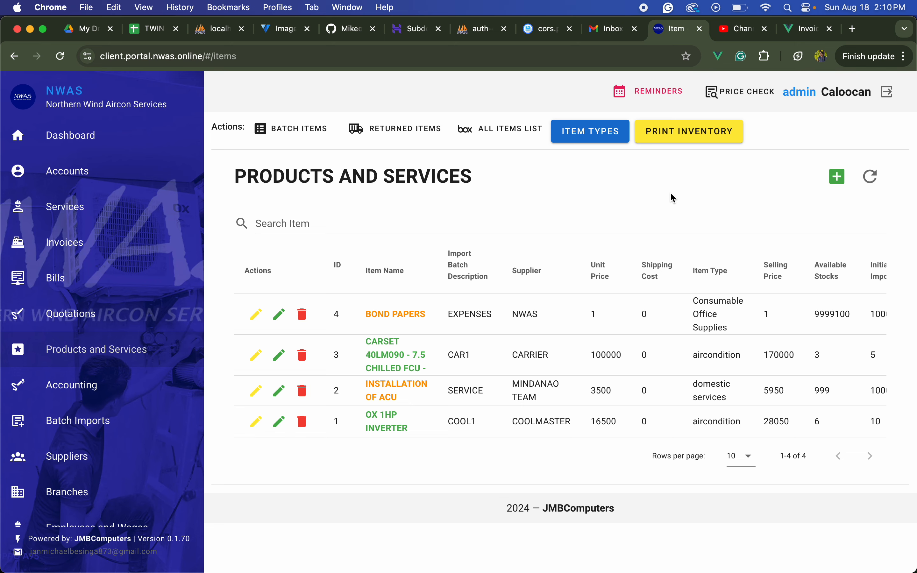
View the full form for adding an item and the list of all items, closing both without submitting
left_click(836, 177)
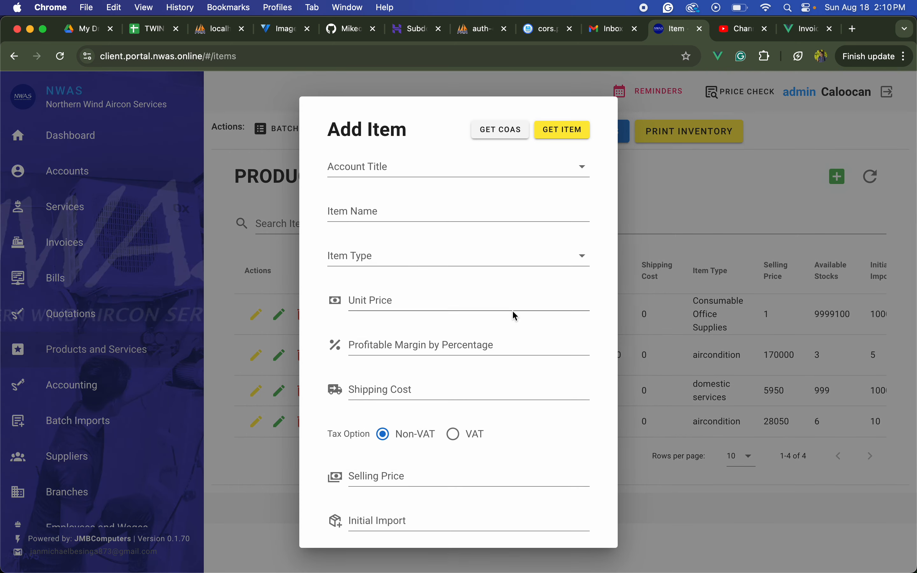
left_click(542, 205)
scroll(430, 495, "down", 5)
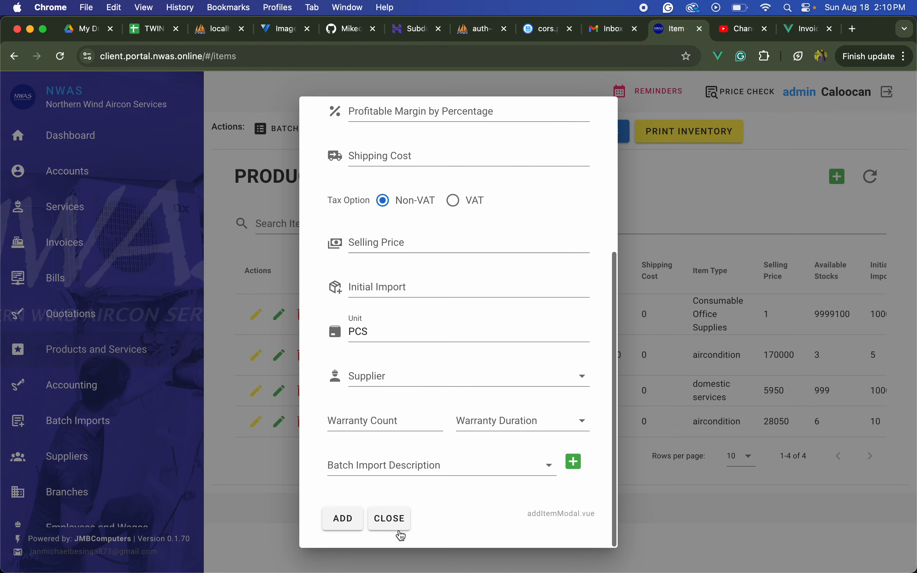
left_click(394, 519)
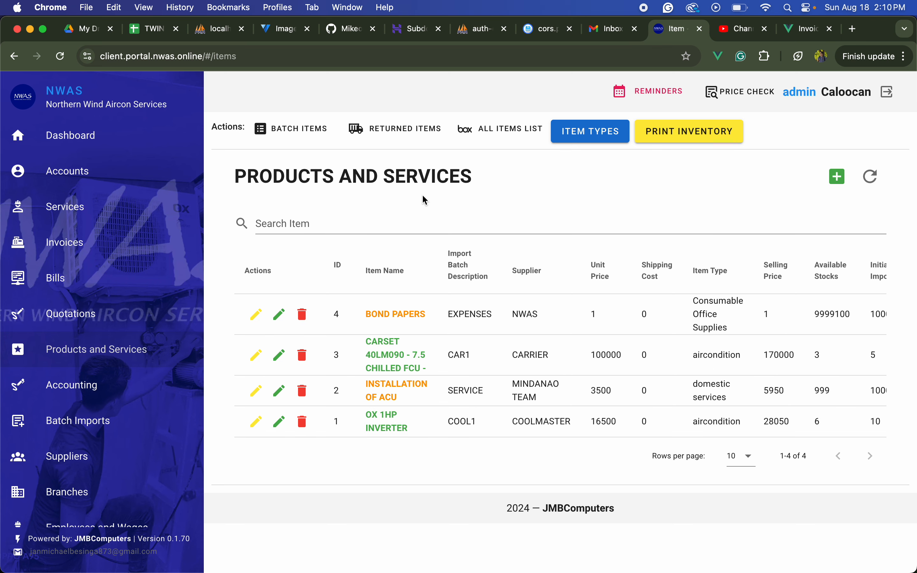
left_click(524, 129)
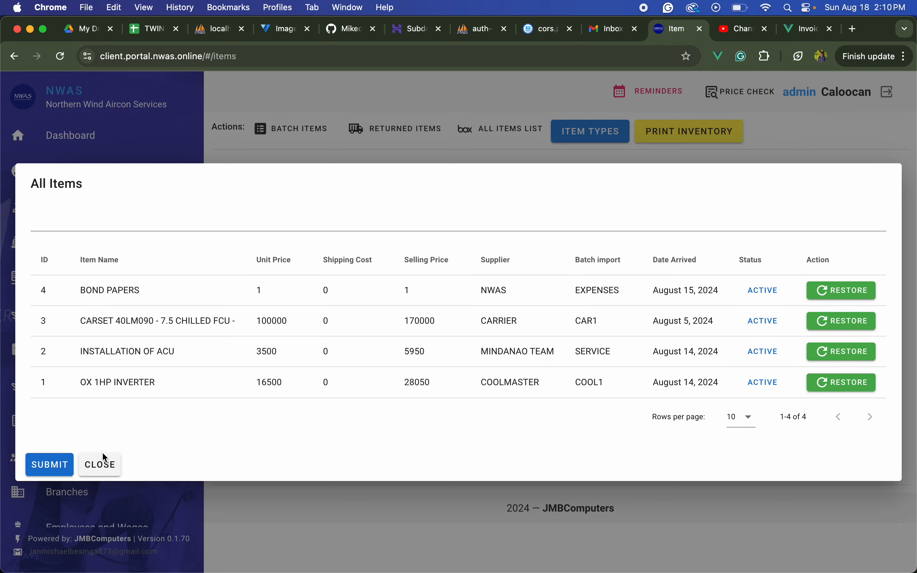
left_click(101, 465)
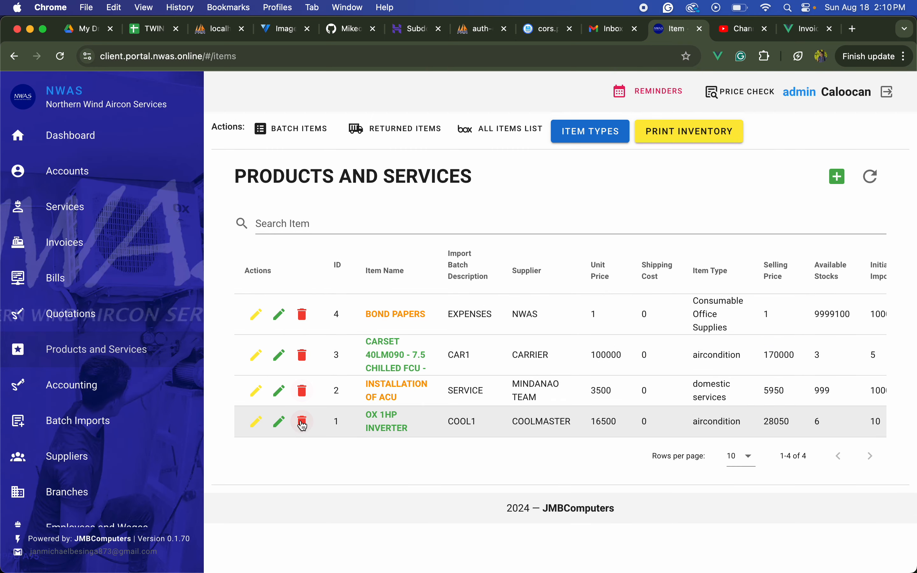
Delete the OX 1HP INVERTER item and refresh the products and services list
left_click(303, 424)
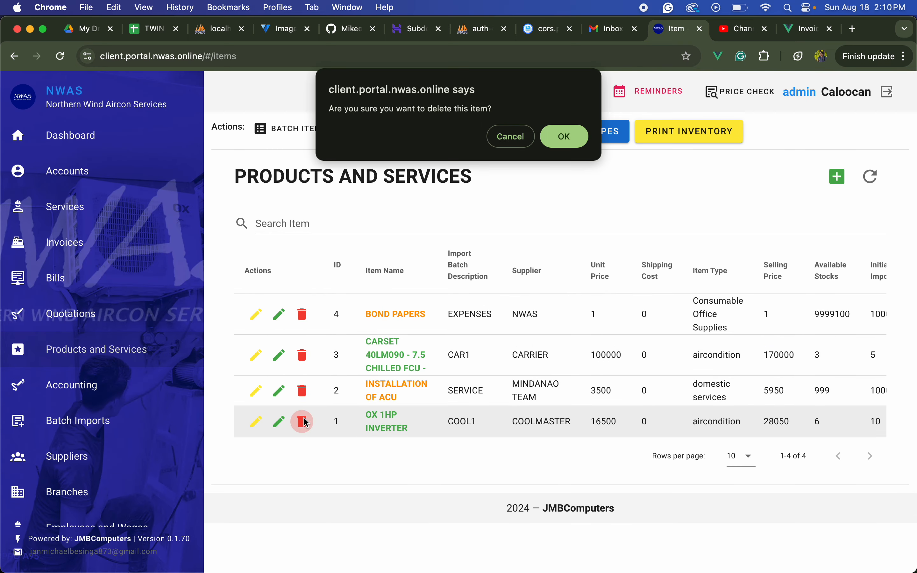
left_click(572, 139)
left_click(570, 137)
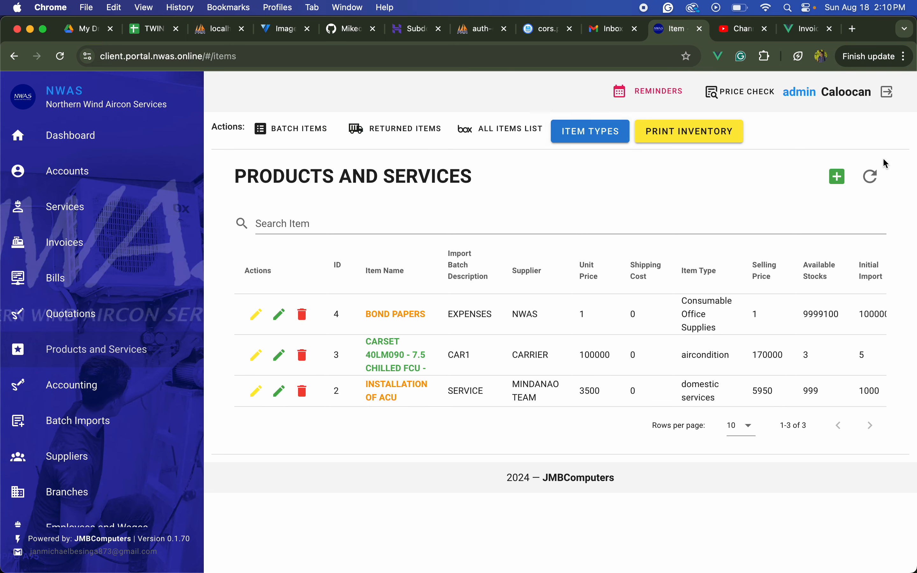
left_click(873, 175)
Restore the deleted OX 1HP INVERTER from the list of all items and refresh the products list
left_click(492, 128)
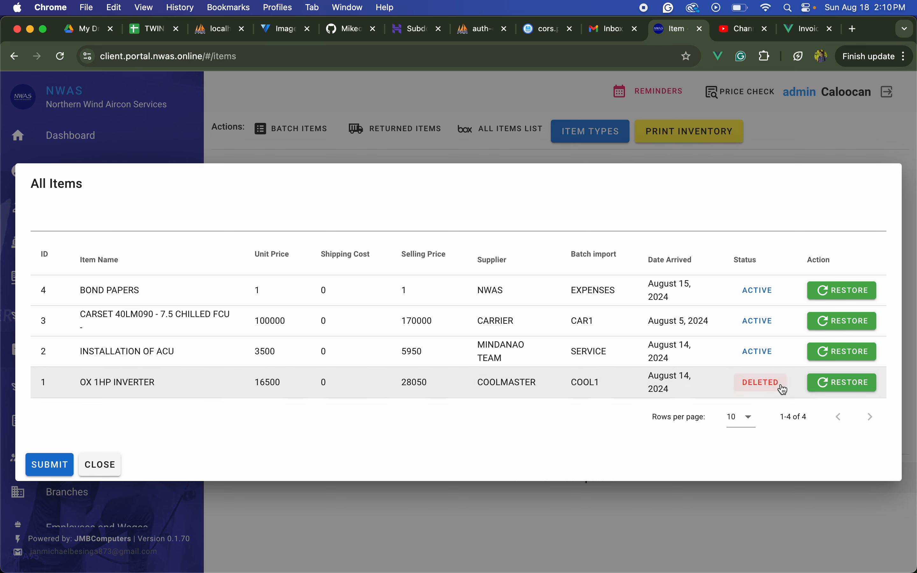
left_click(857, 382)
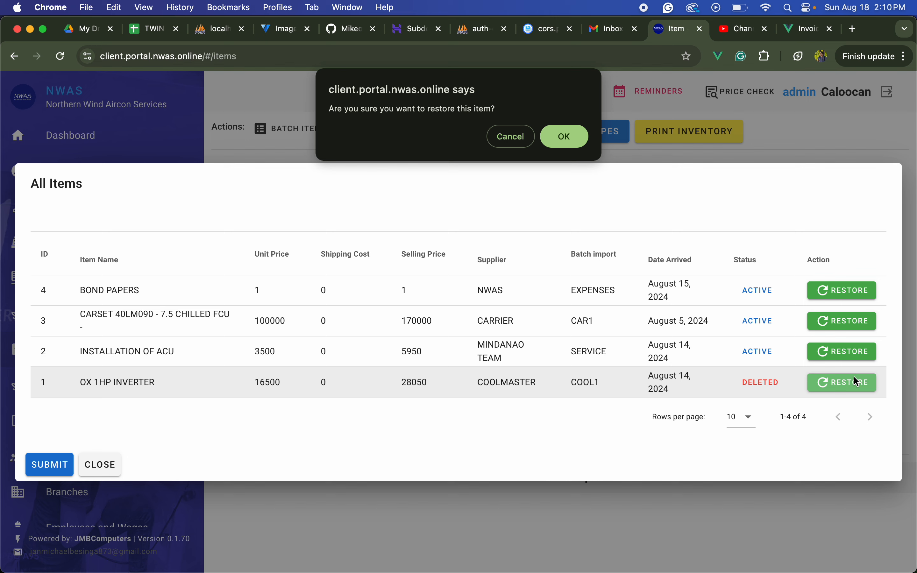
left_click(564, 144)
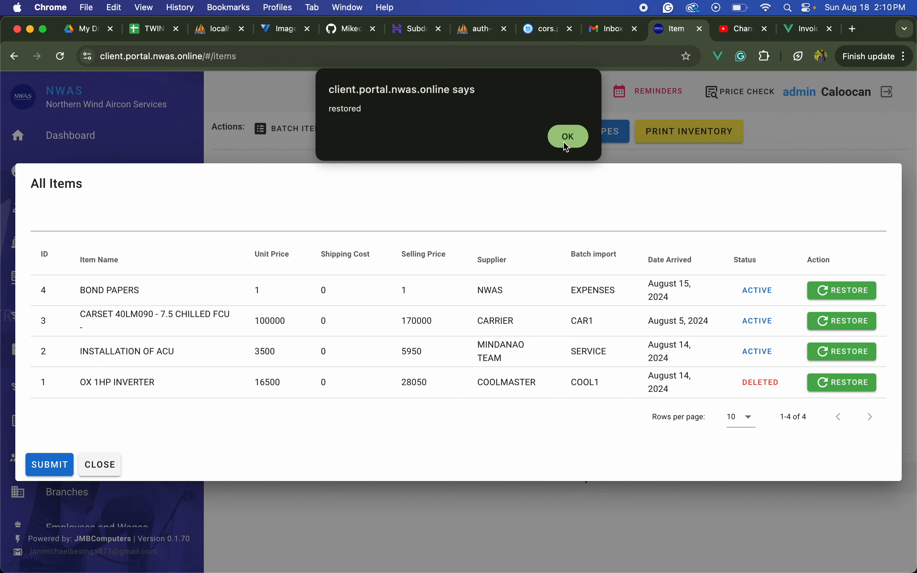
left_click(567, 146)
left_click(99, 463)
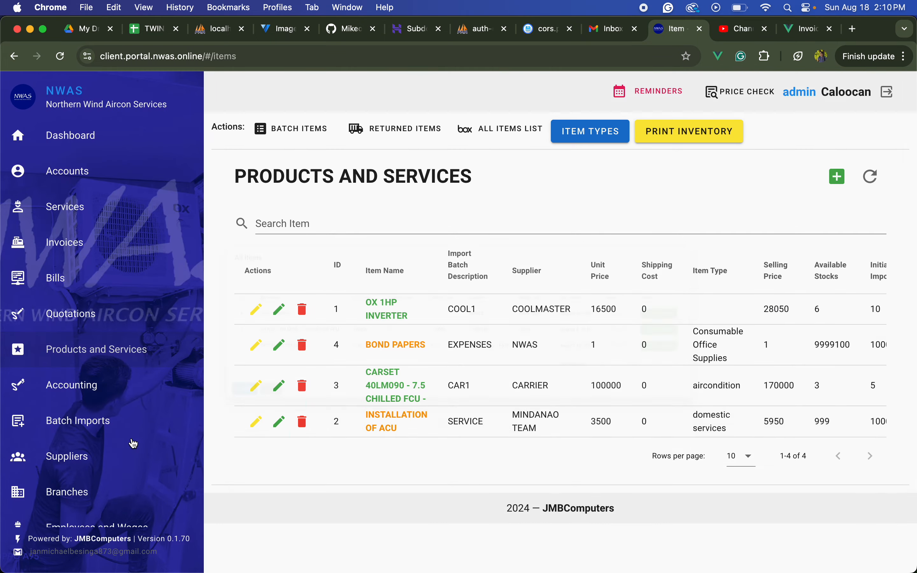
left_click(880, 189)
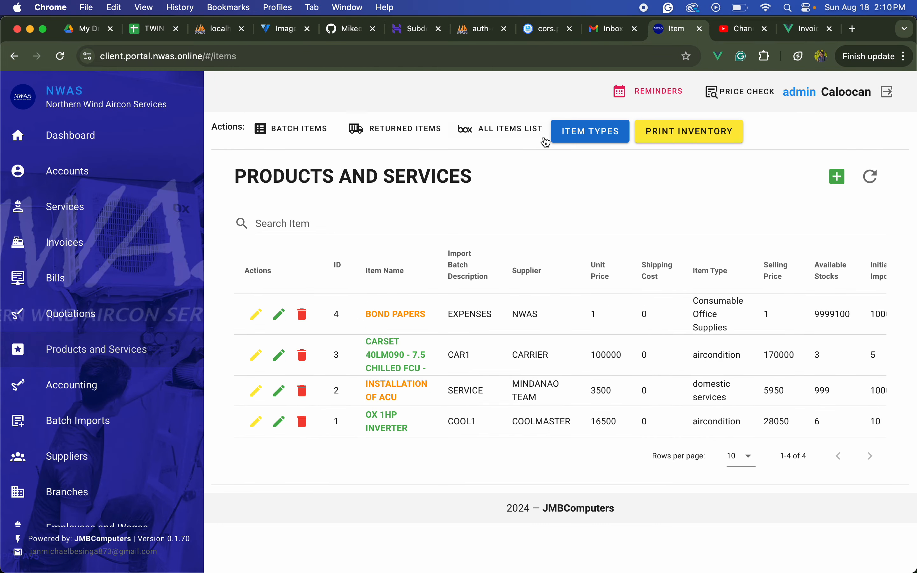
View the item types and the fields for adding a new one, closing the dialog without adding anything
left_click(582, 137)
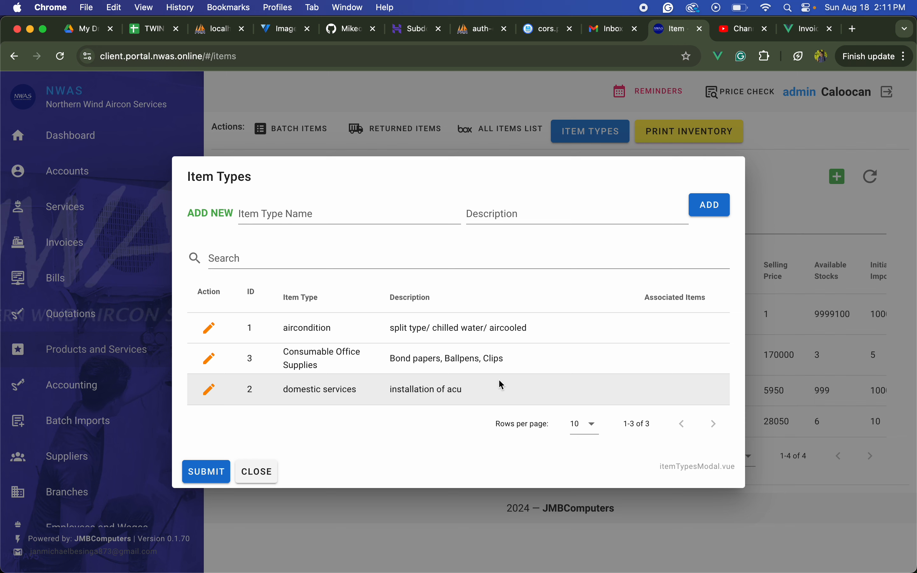
left_click(339, 217)
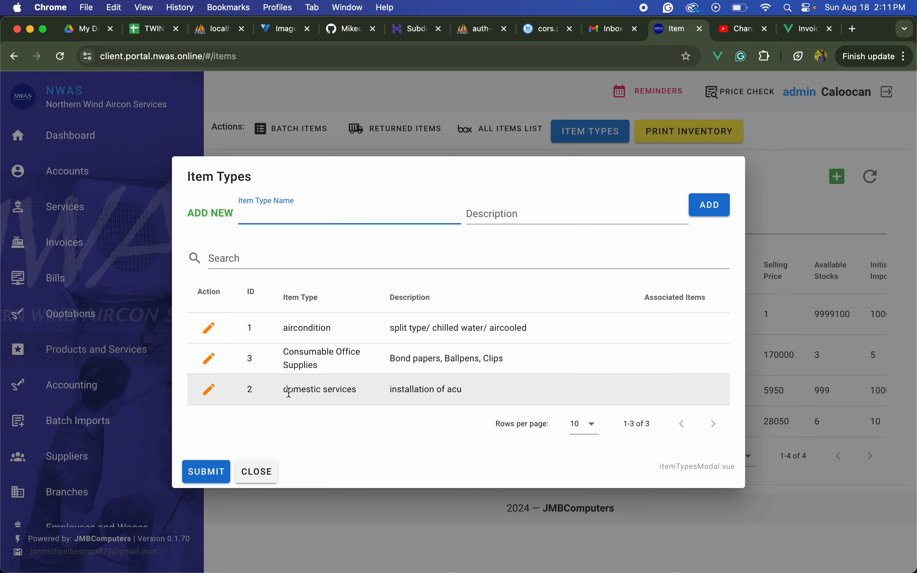
left_click(271, 474)
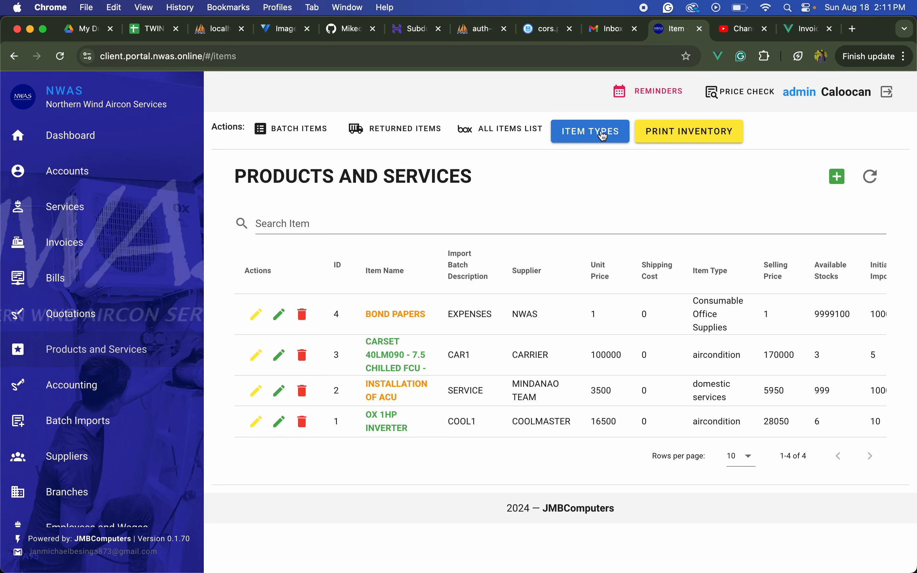
Start adding a new item and set its account title to Sales/Item Sales
left_click(839, 173)
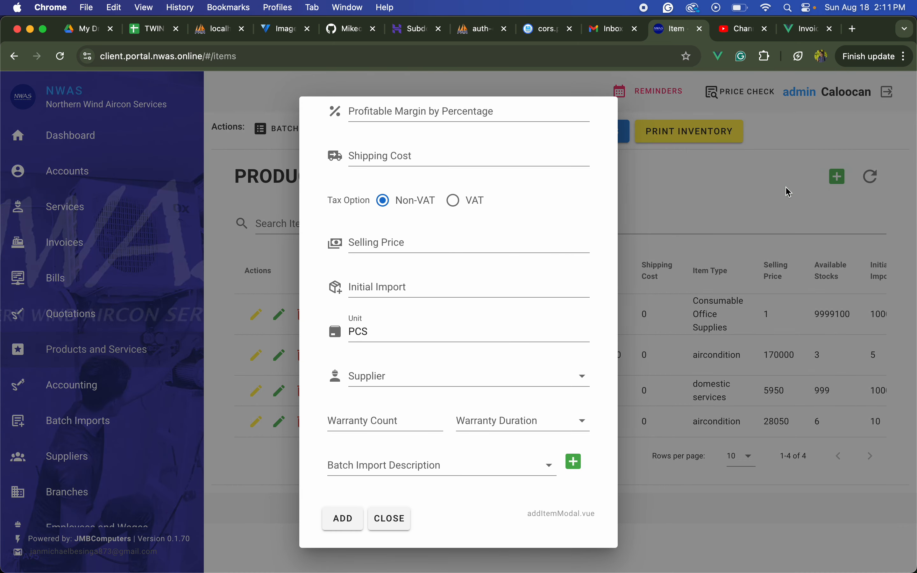
scroll(478, 270, "up", 5)
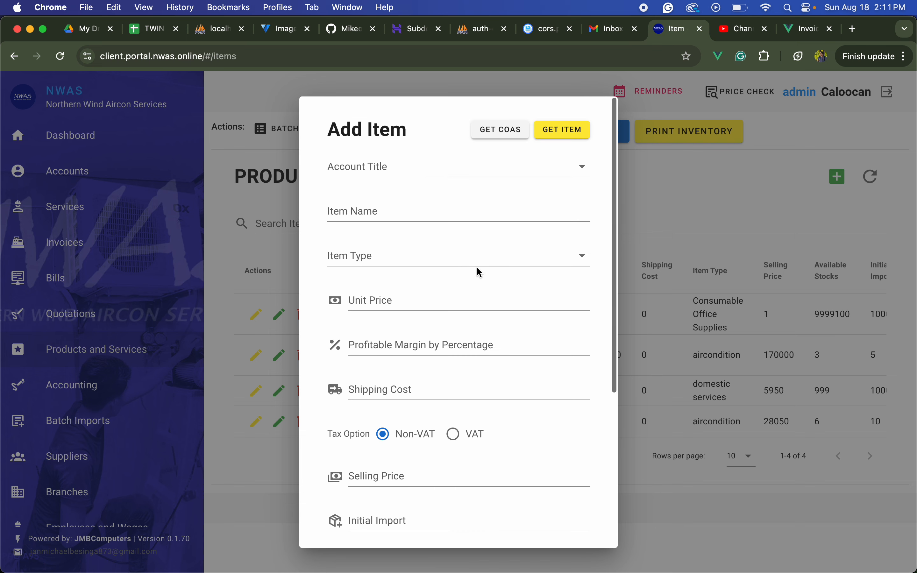
left_click(521, 174)
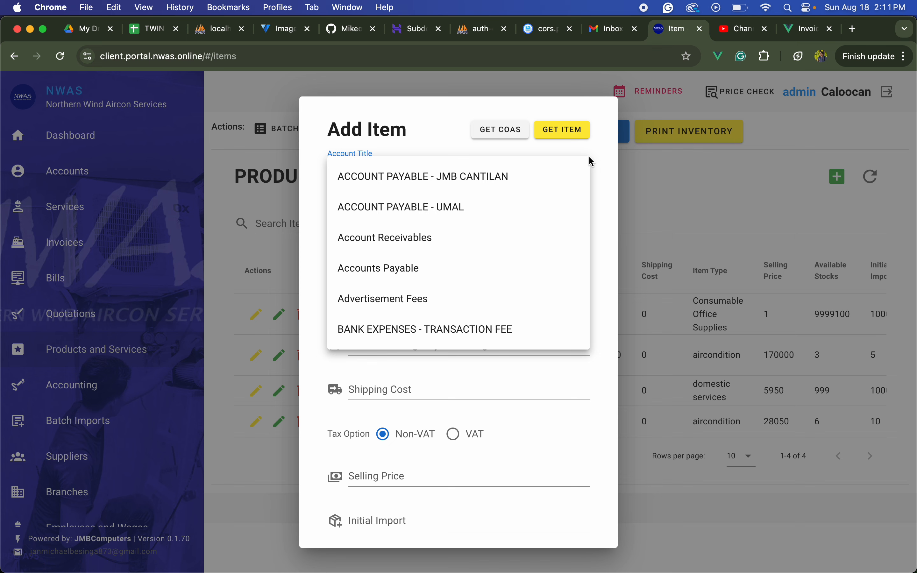
scroll(486, 258, "down", 10)
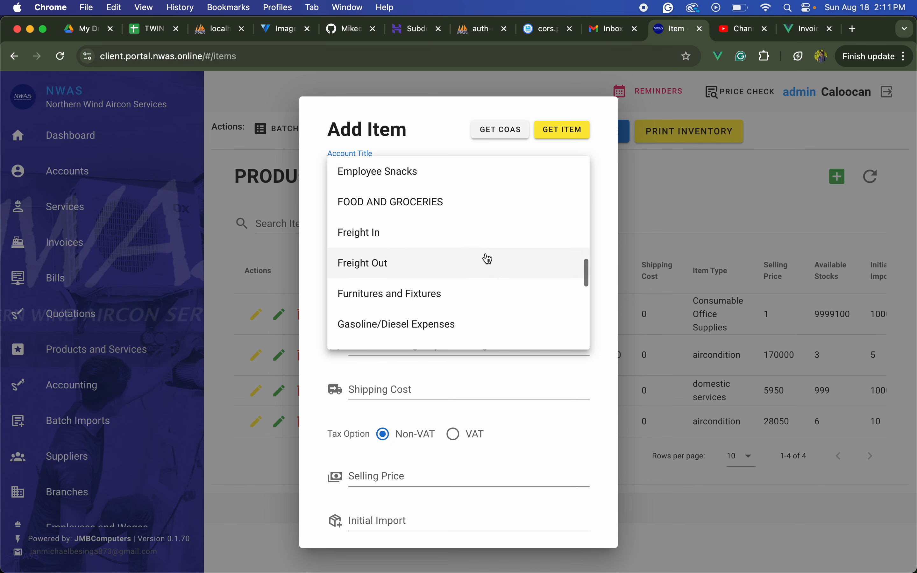
scroll(487, 259, "down", 3)
left_click(487, 258)
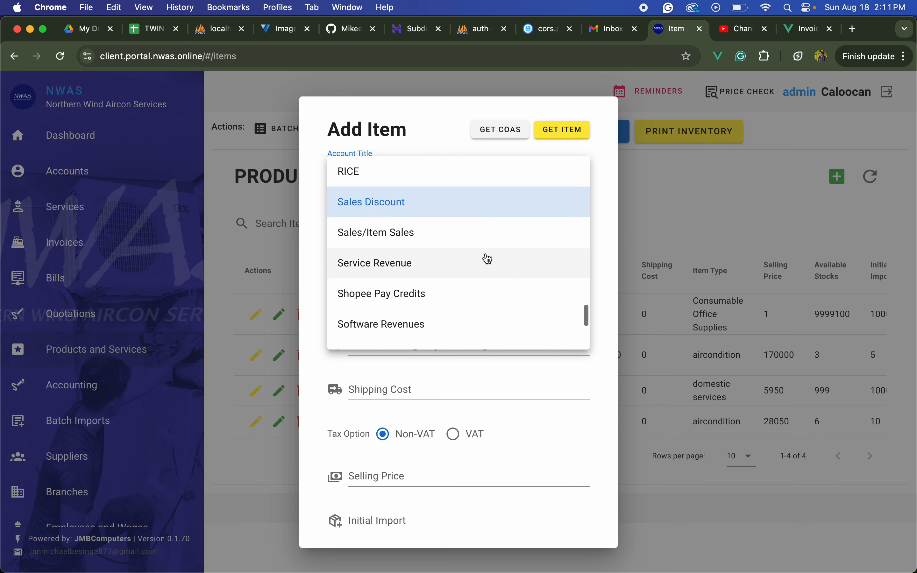
left_click(456, 235)
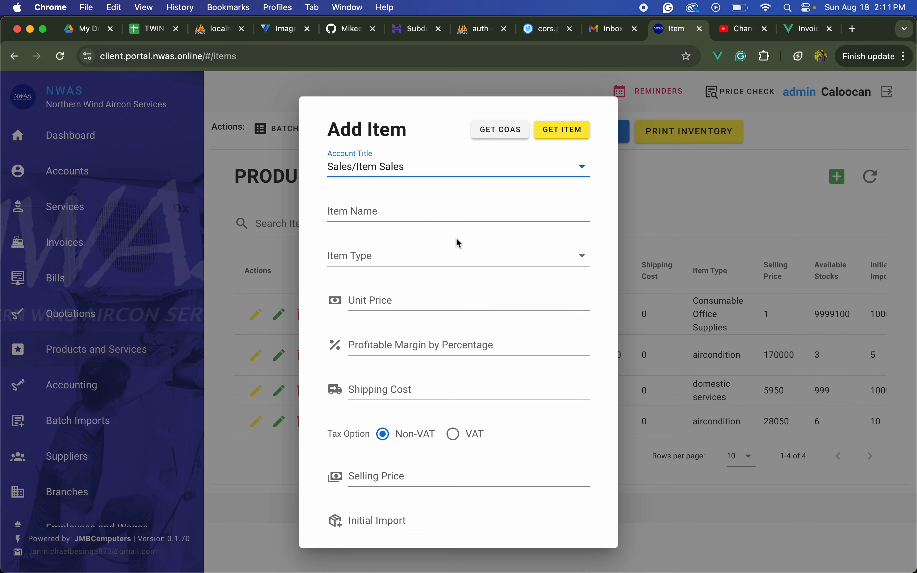
Change the new item's account title to Service Revenue
left_click(549, 178)
scroll(526, 237, "down", 5)
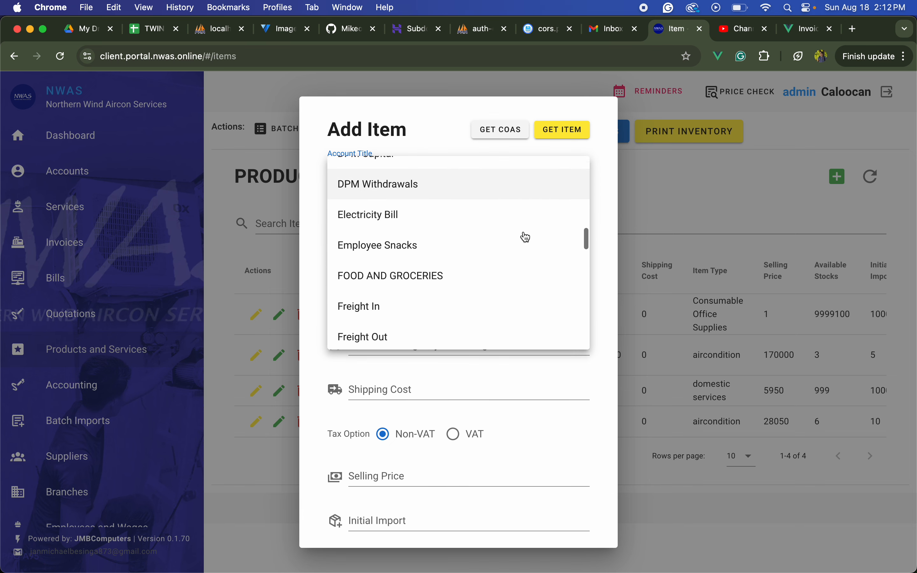
scroll(525, 237, "down", 10)
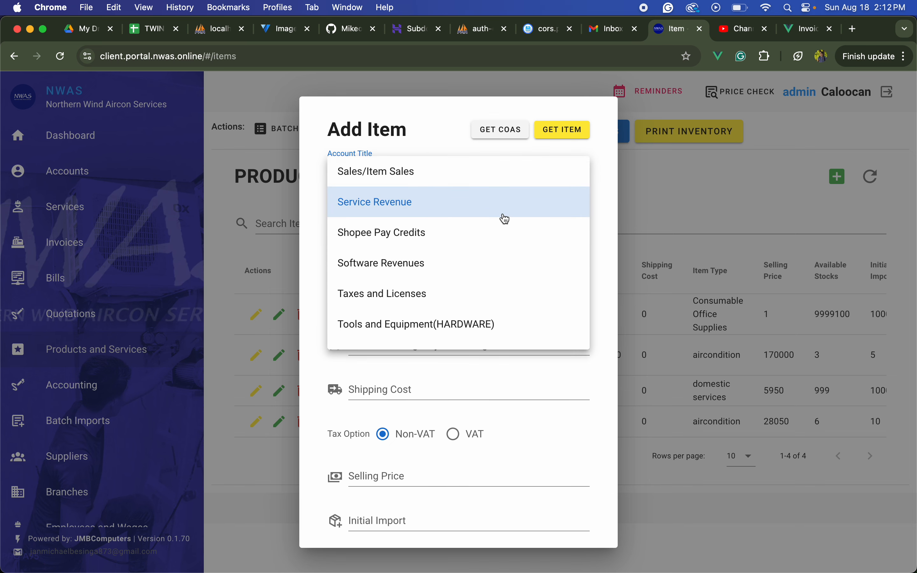
left_click(608, 170)
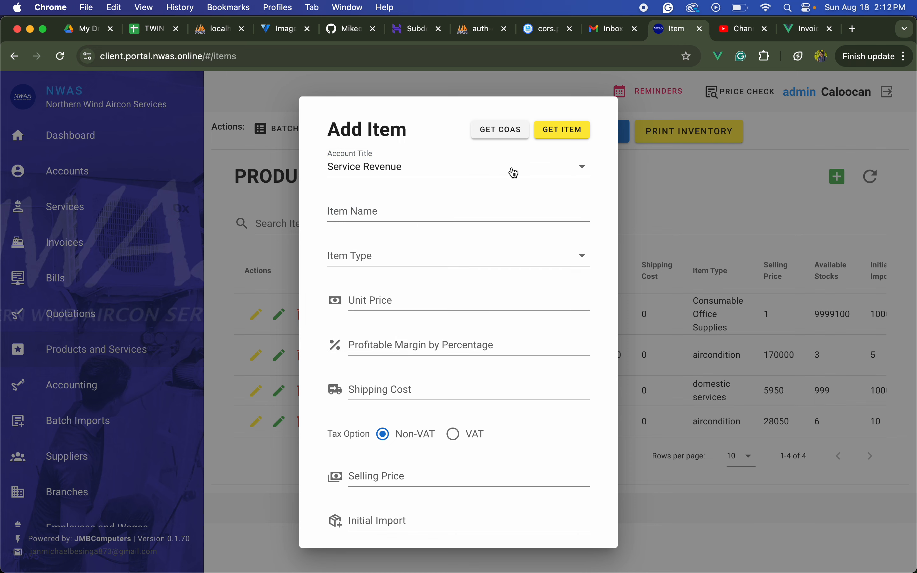
Name the new item "Installation of PSU" and set its item type to domestic services
left_click(390, 218)
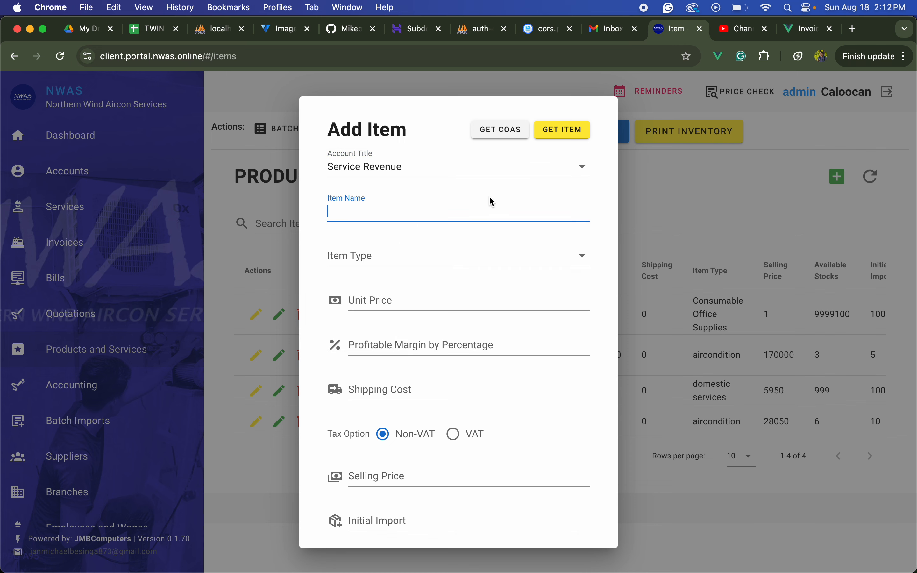
type("Installation of ")
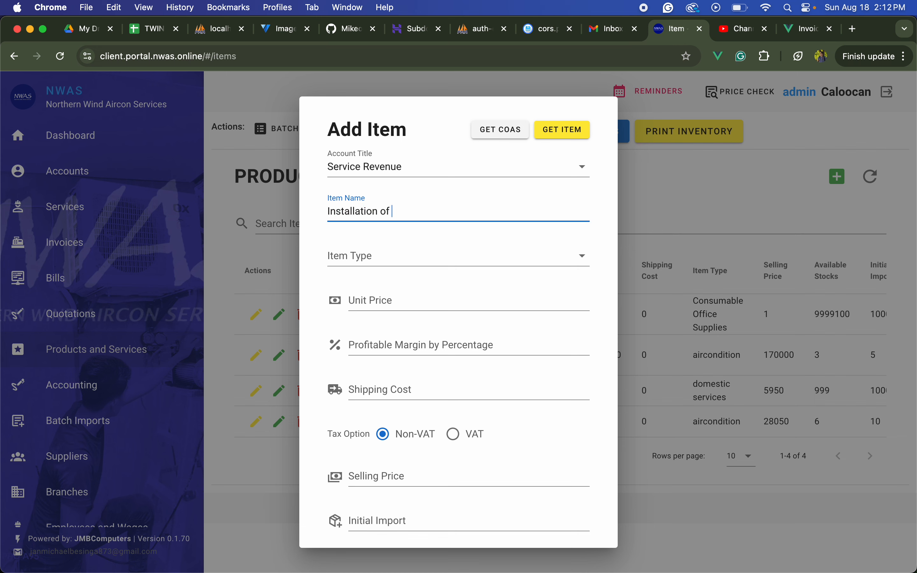
type("PSU")
left_click(420, 259)
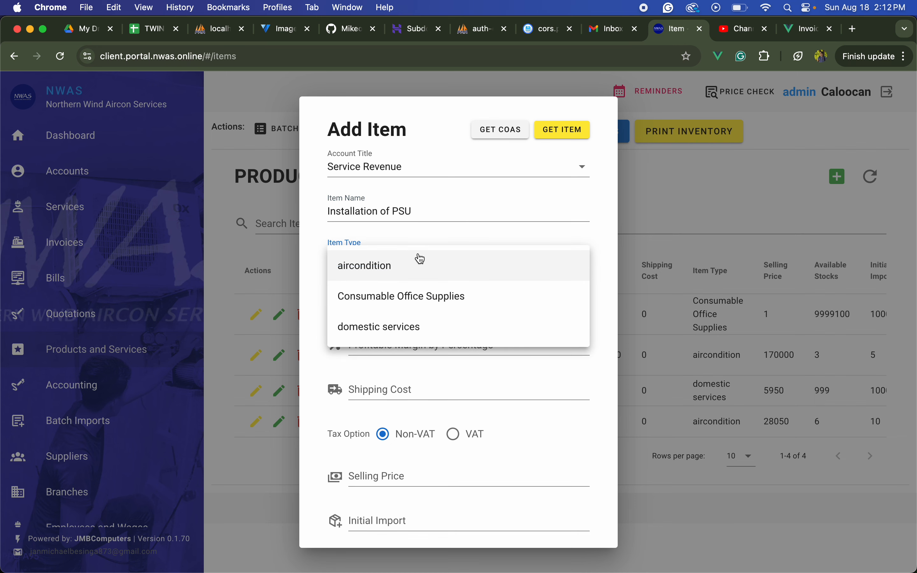
left_click(402, 336)
Set the item's unit price to 3000, profitable margin to 80 percent and shipping cost to 0
left_click(437, 299)
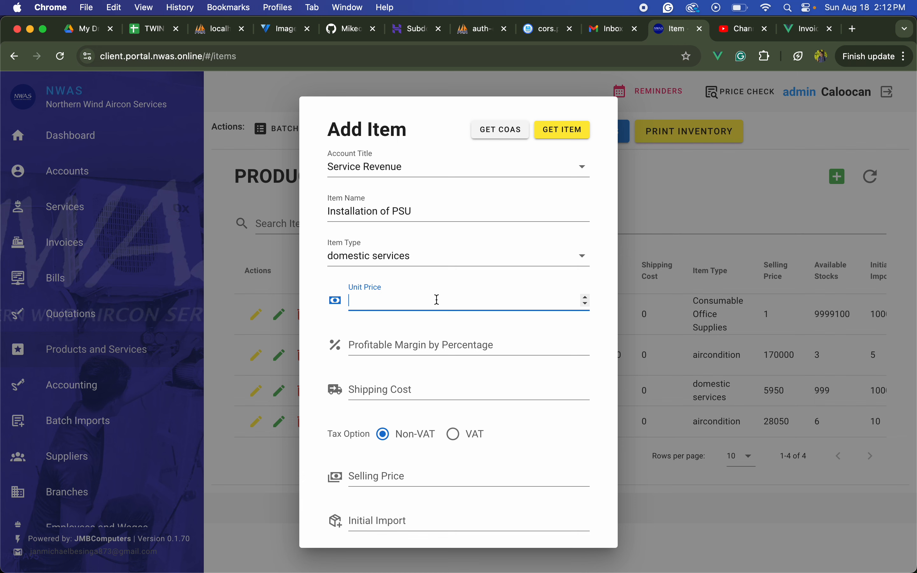
type("3000")
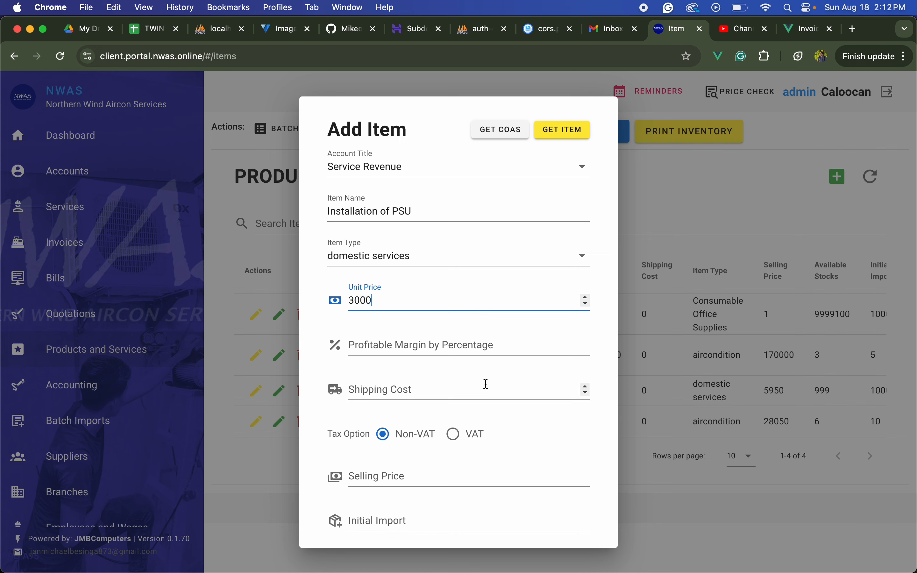
left_click(538, 340)
type("80")
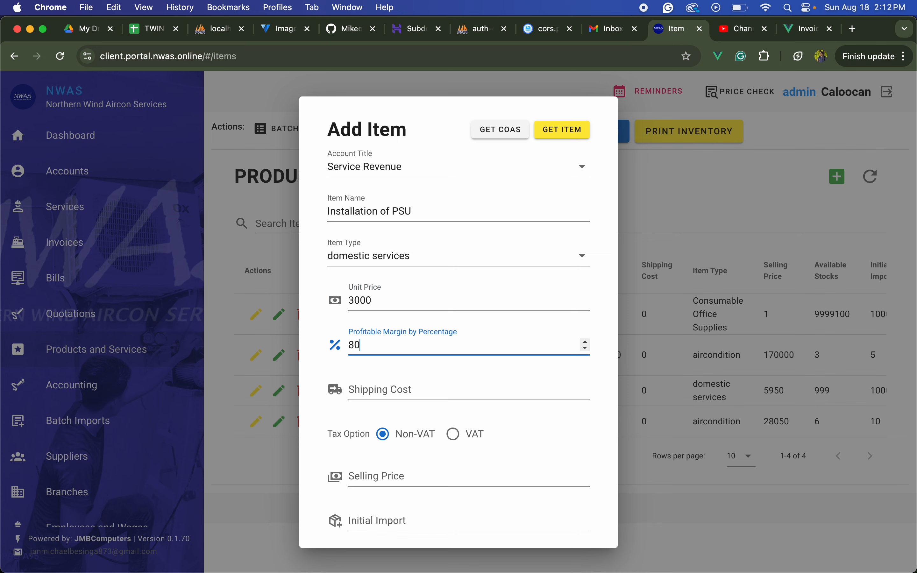
left_click(476, 399)
type("0")
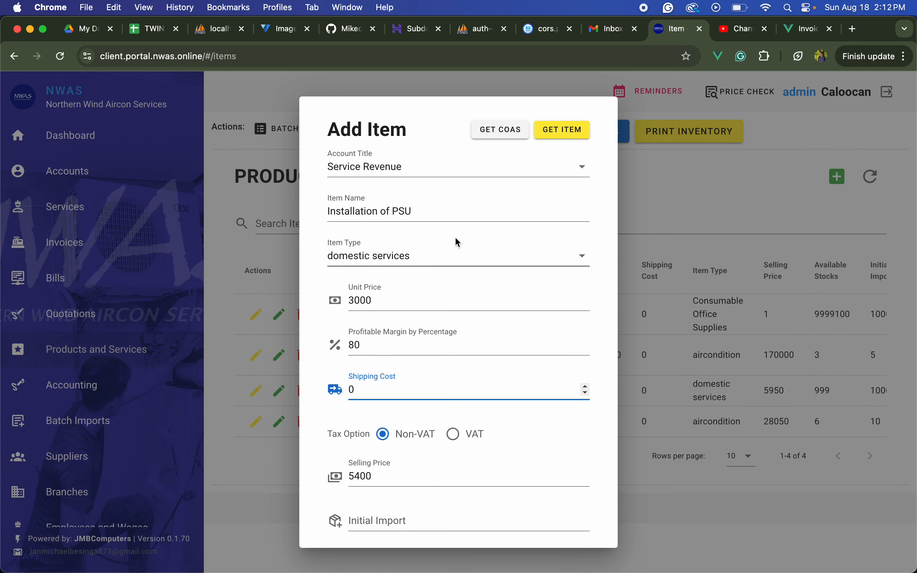
Set the item's selling price to 5400 and its initial import to 1000
double_click(454, 211)
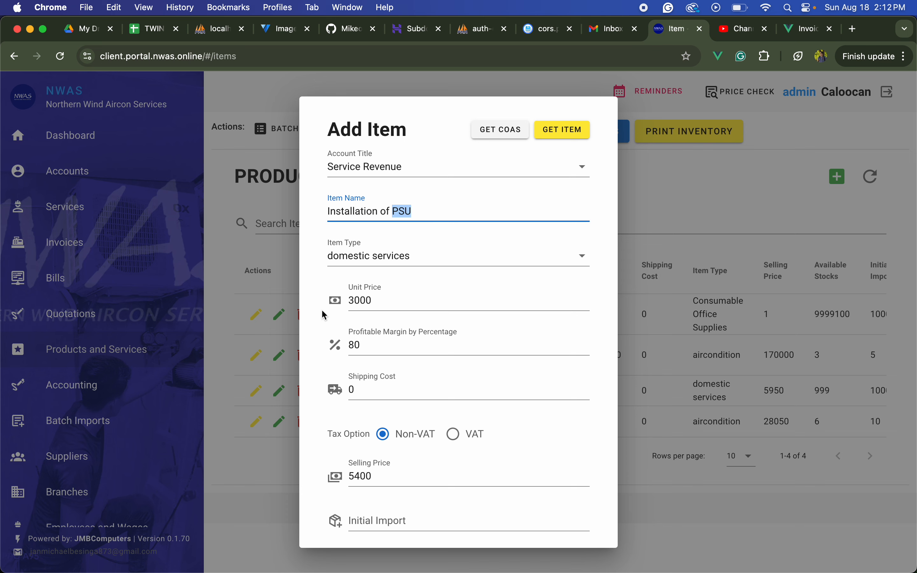
left_click(375, 476)
scroll(375, 478, "down", 9)
double_click(376, 478)
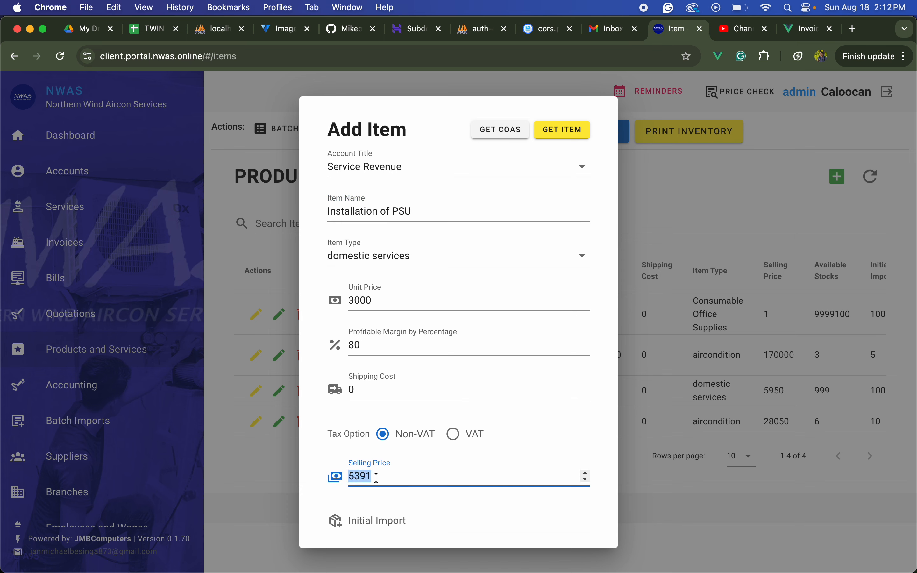
type("5400")
key("Tab")
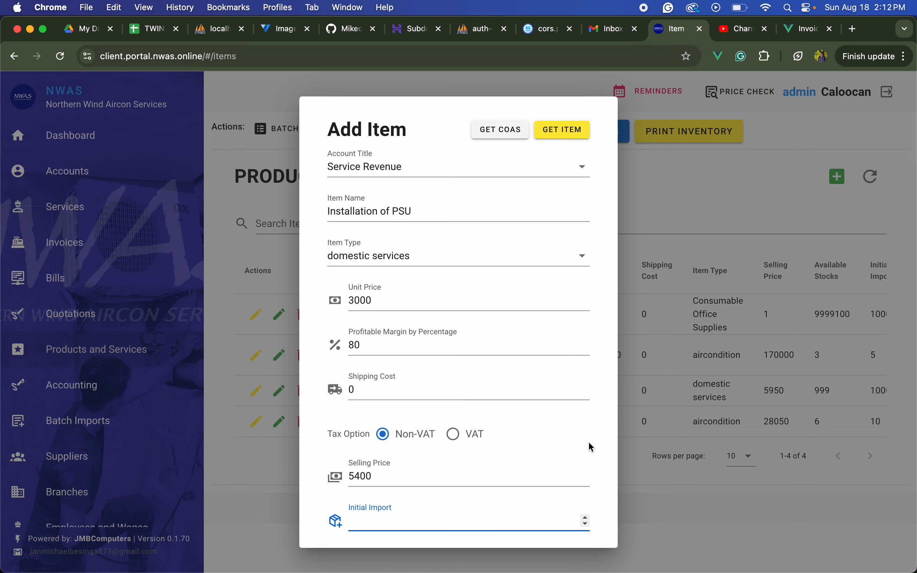
scroll(592, 441, "down", 3)
type("1000")
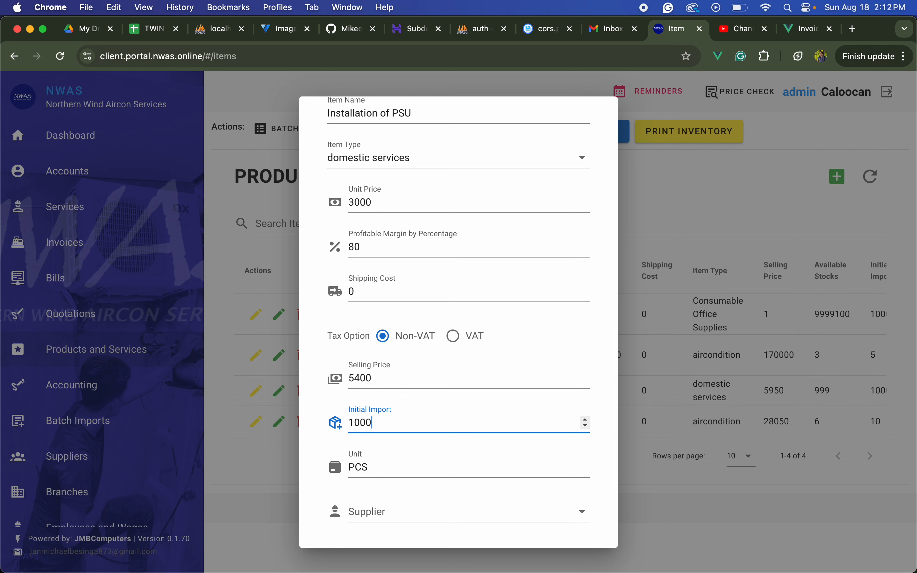
Change the new item's initial import to 99999 and its unit to SERVICE
key("BackSpace")
key("BackSpace")
key("BackSpace")
key("BackSpace")
type("99999")
left_click(524, 473)
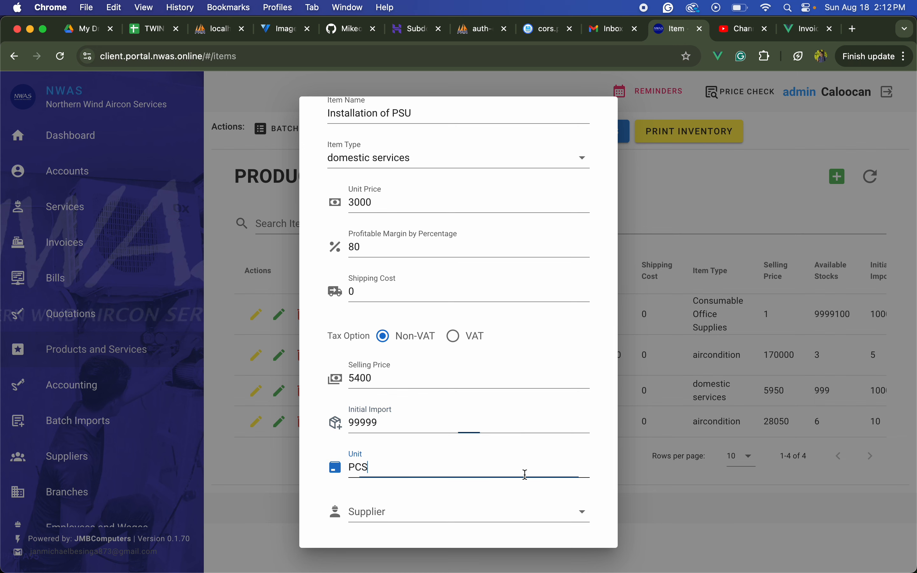
key("BackSpace")
key("BackSpace")
key("BackSpace")
type("SERVICE")
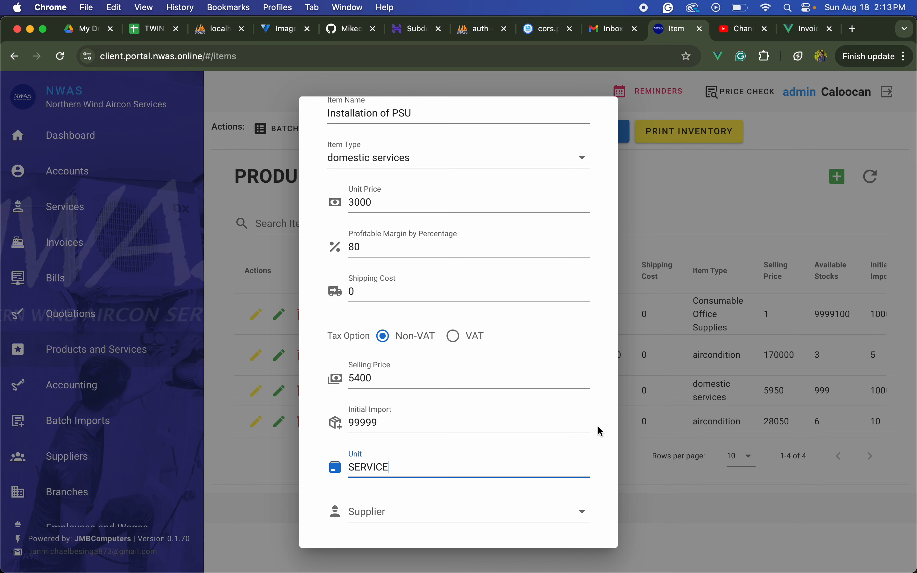
left_click(606, 423)
Choose NWAS as the new item's supplier and set its warranty to 1 Year
scroll(604, 421, "down", 4)
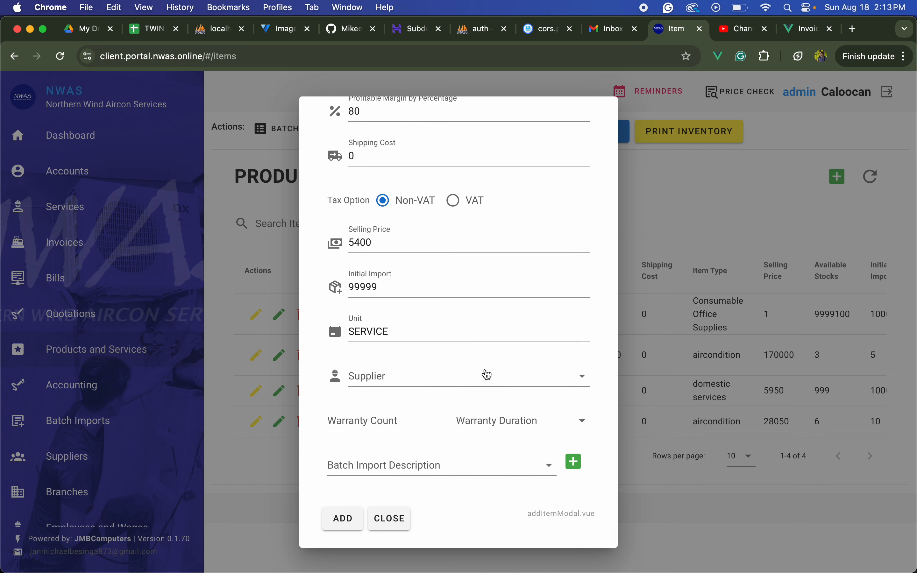
left_click(473, 385)
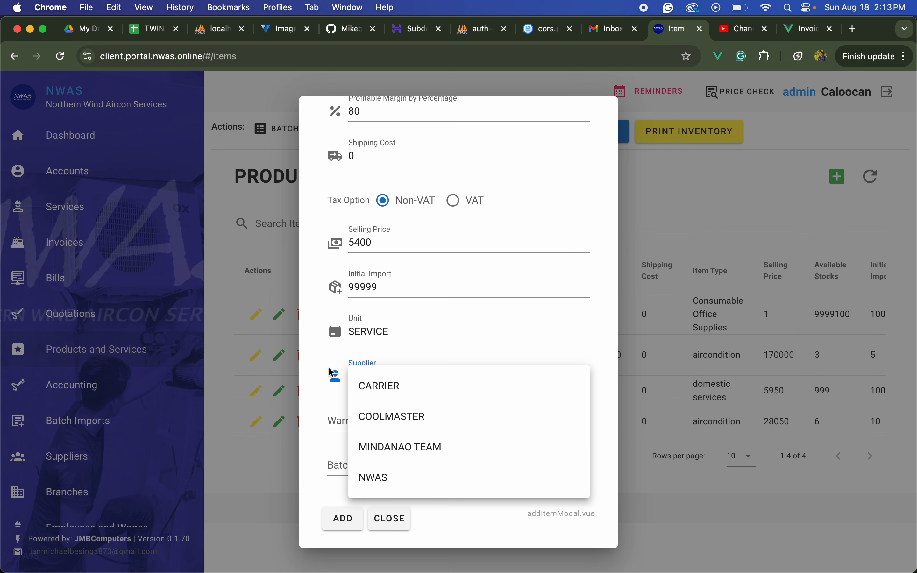
left_click(417, 481)
left_click(406, 424)
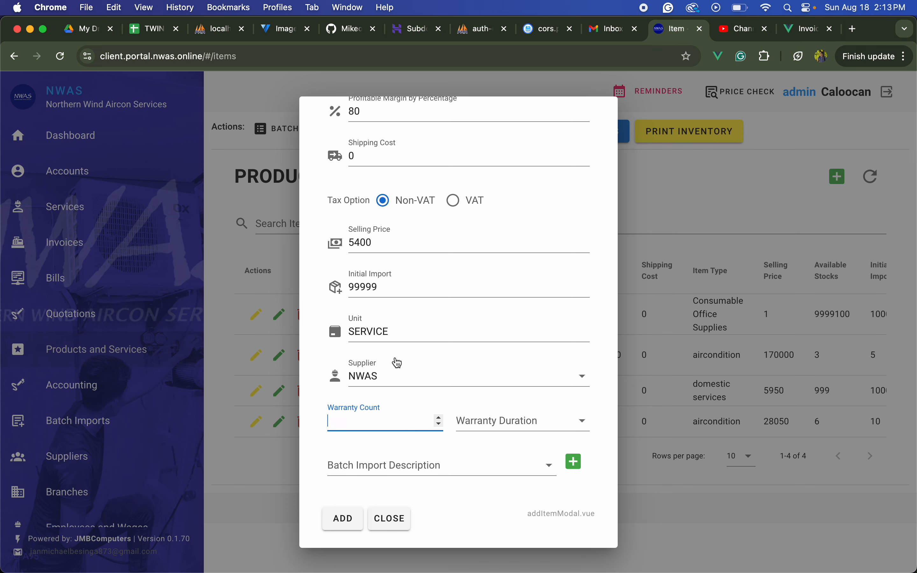
scroll(394, 333, "up", 5)
scroll(395, 332, "down", 5)
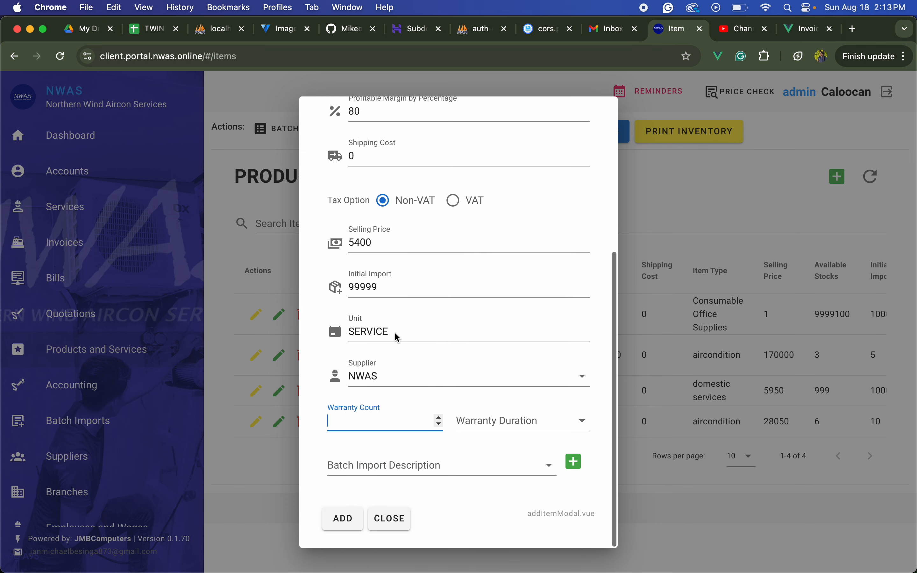
type("1")
left_click(503, 430)
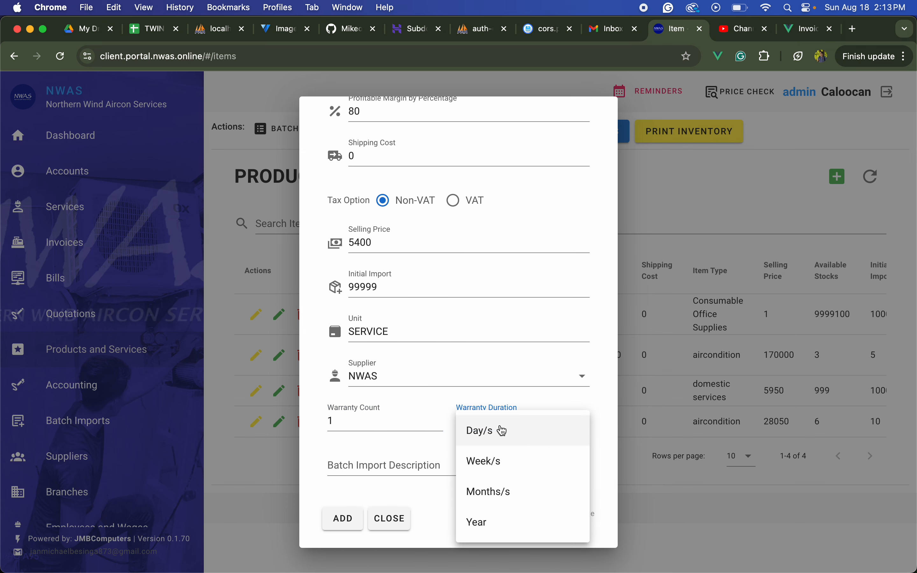
left_click(478, 520)
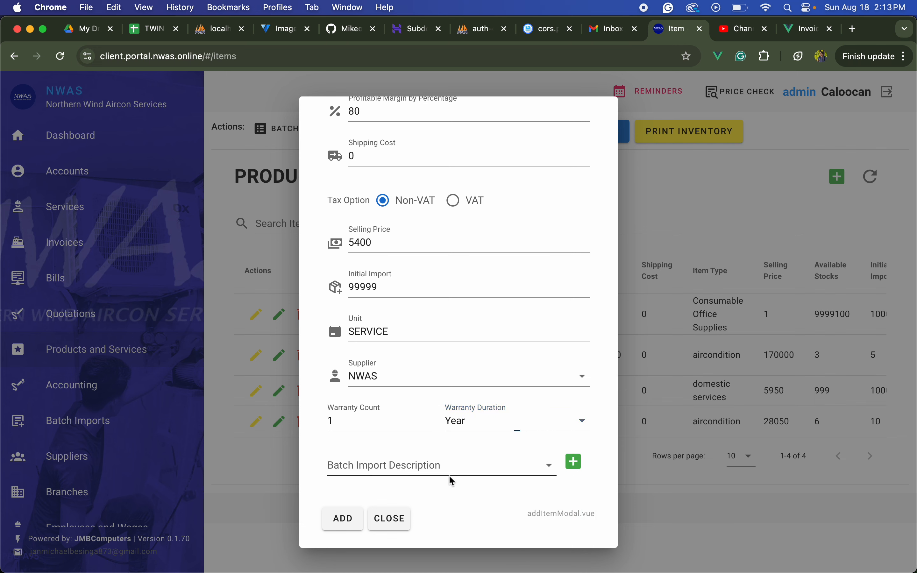
Set the batch import description to SERVICE and briefly view the form for adding a new batch import
left_click(400, 469)
left_click(372, 545)
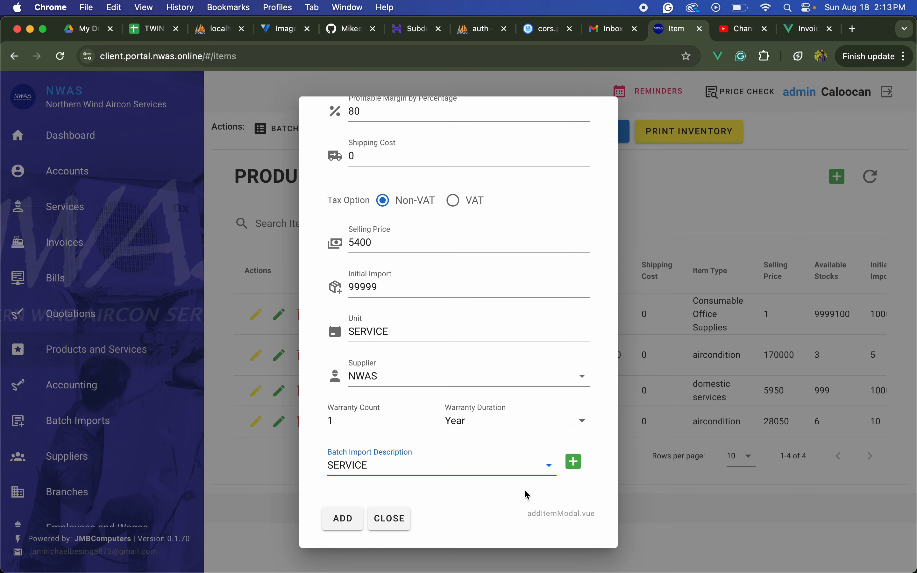
left_click(576, 463)
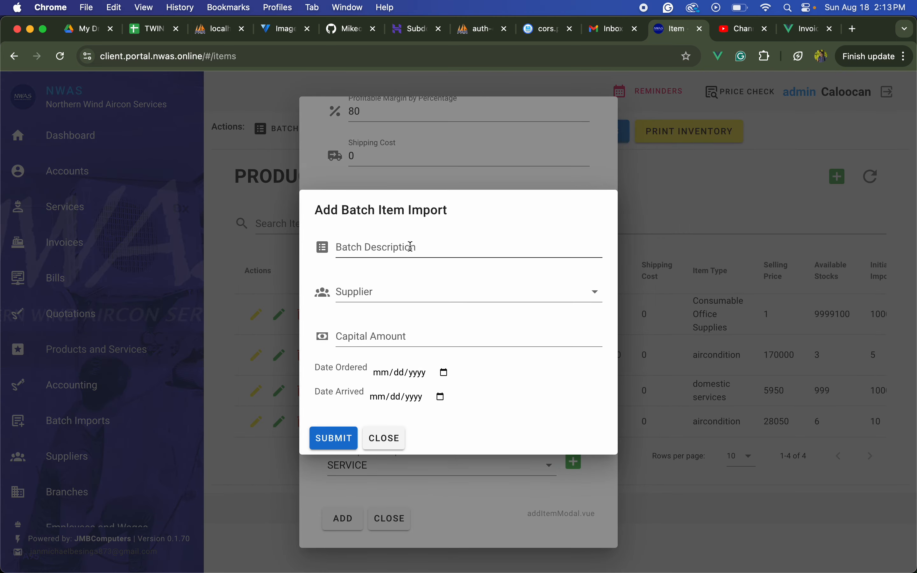
left_click(387, 436)
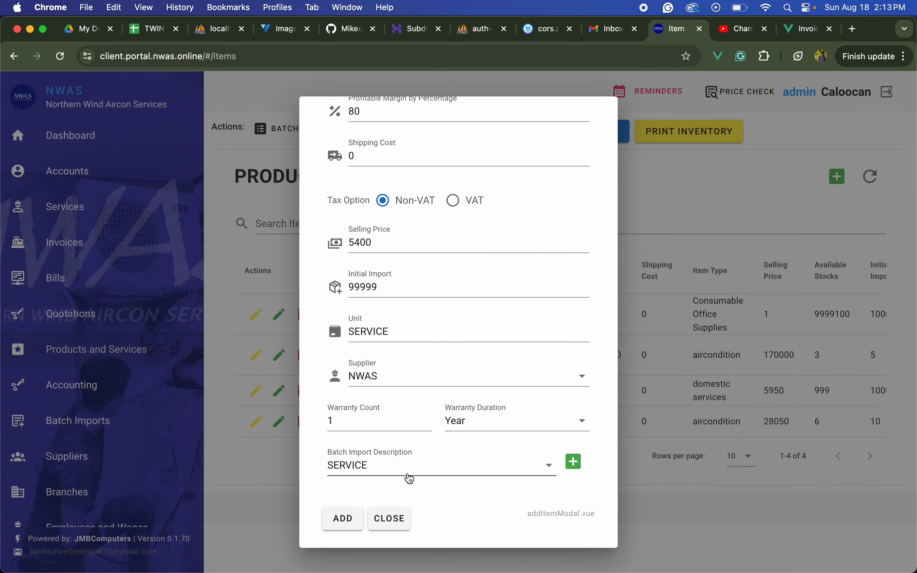
Add the completed Installation of PSU item to the products and services list and close its form
left_click(343, 518)
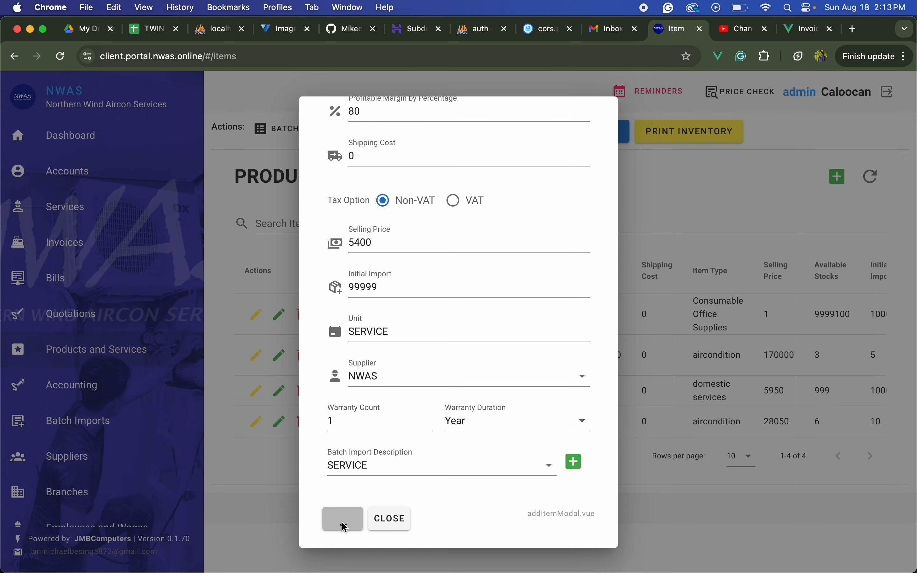
key("Return")
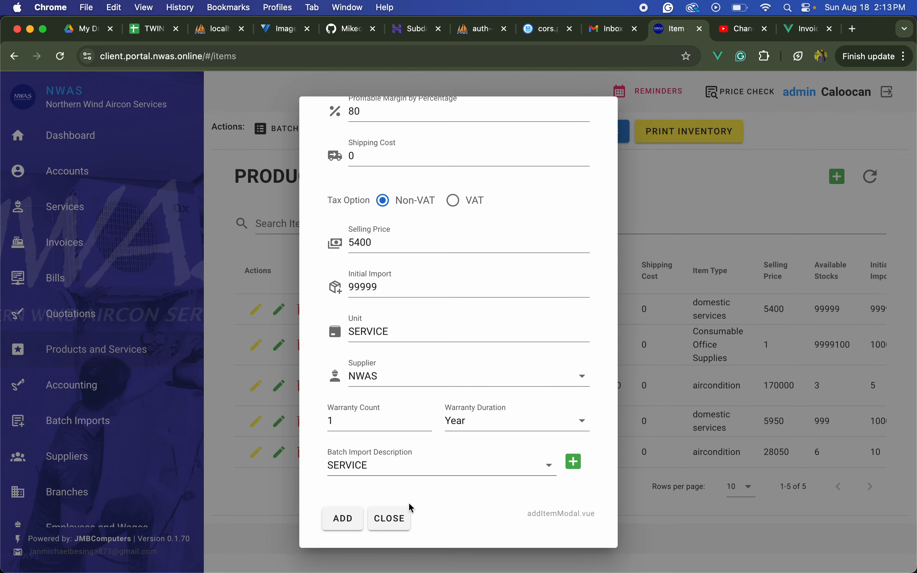
left_click(400, 517)
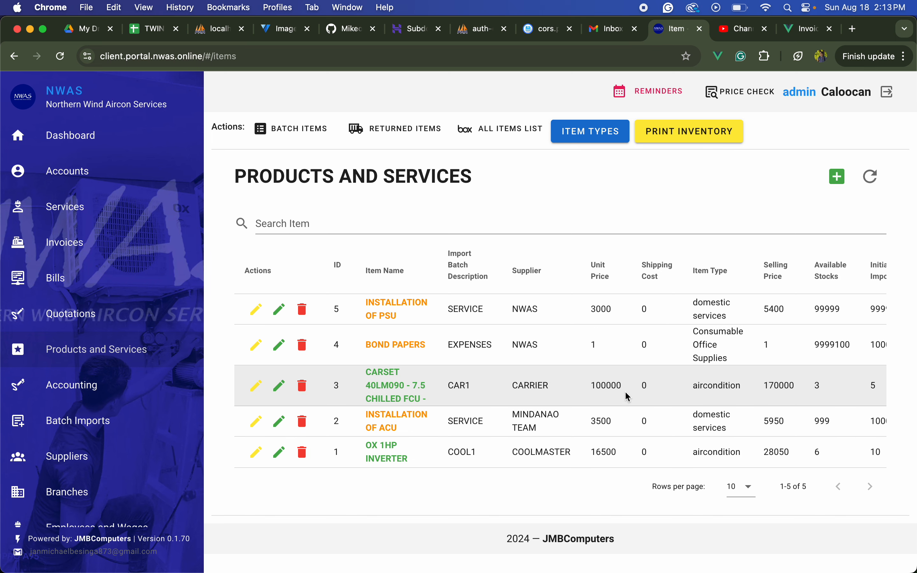
left_click_drag(619, 311, 543, 314)
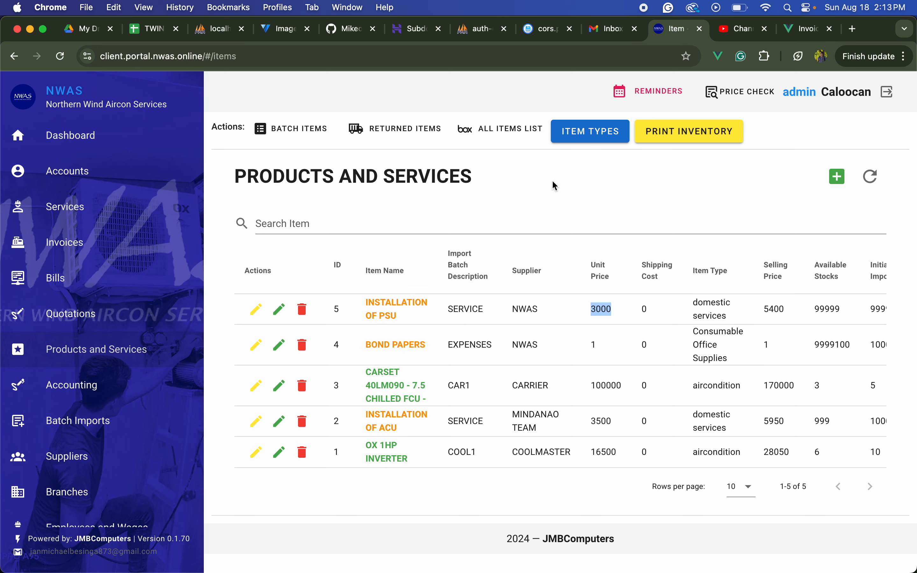
Generate the printable inventory list with prices displayed and dismiss the print dialog without saving
left_click(714, 129)
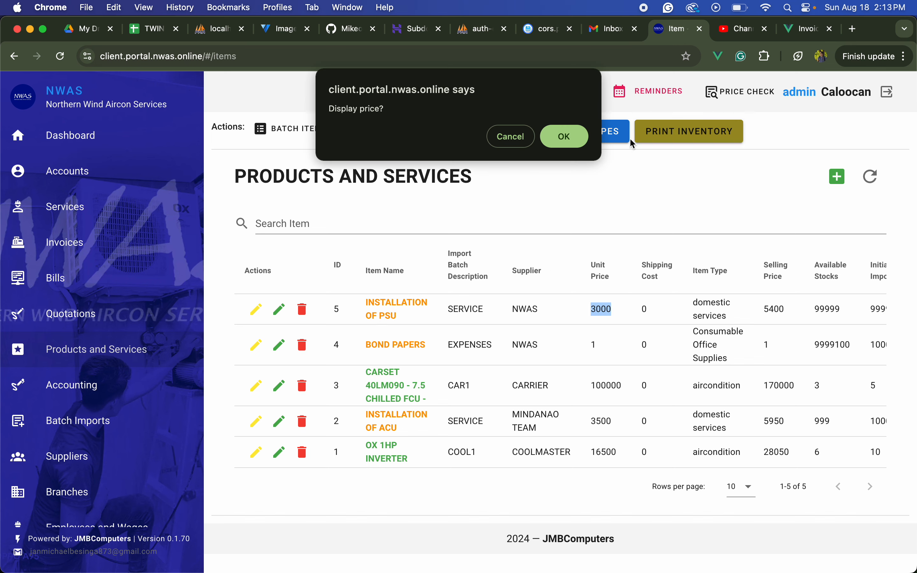
left_click(564, 137)
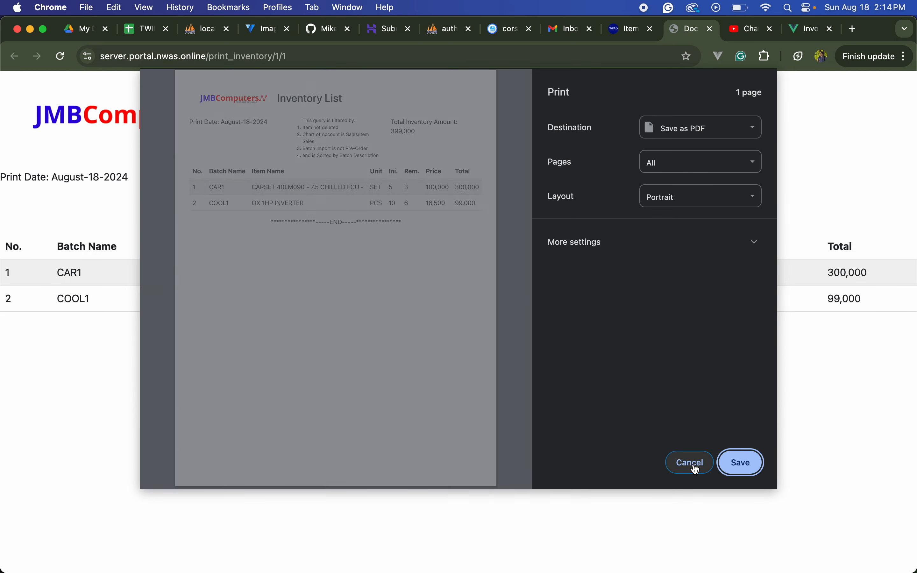
left_click(690, 463)
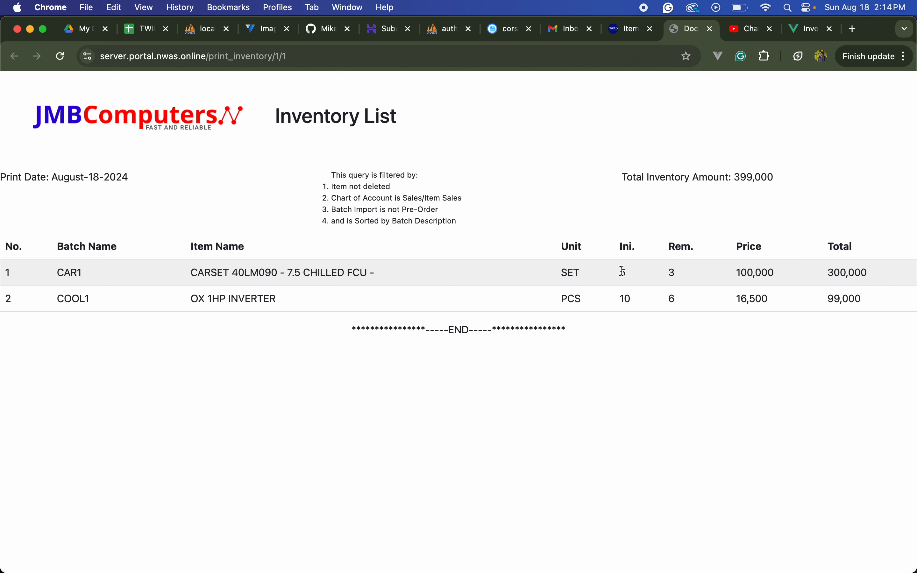
Examine the inventory list's stock quantities, prices, totals and total inventory amount, and close the report
scroll(623, 271, "right", 2)
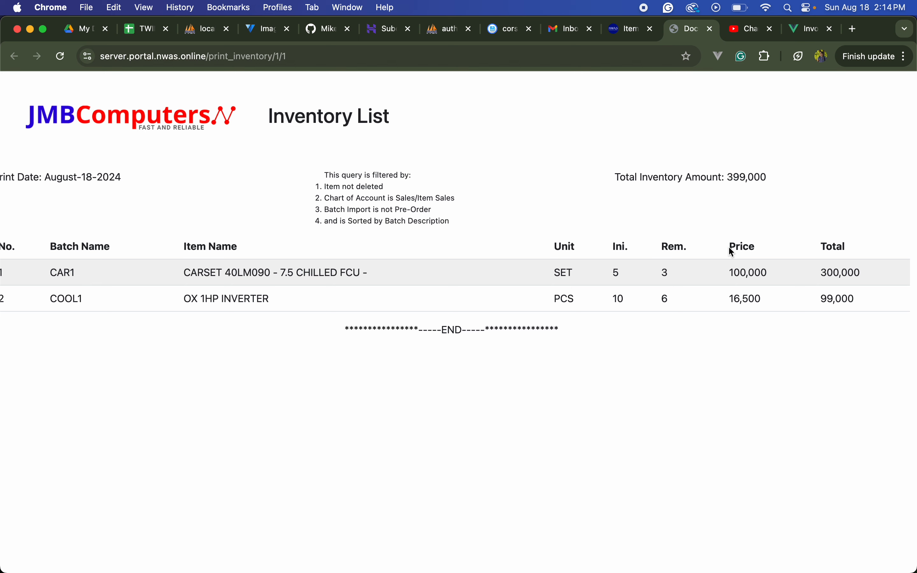
left_click(821, 274)
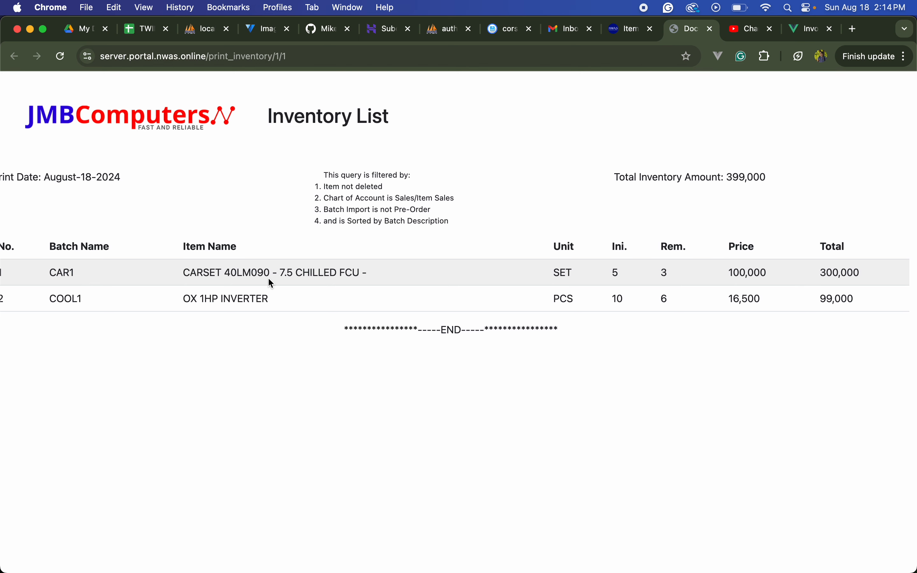
scroll(270, 283, "left", 2)
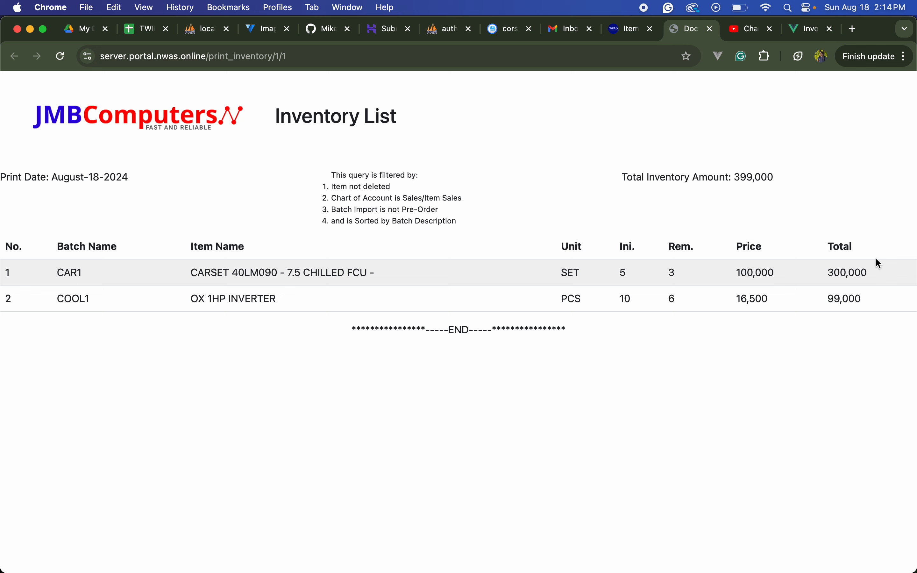
left_click_drag(777, 175, 724, 171)
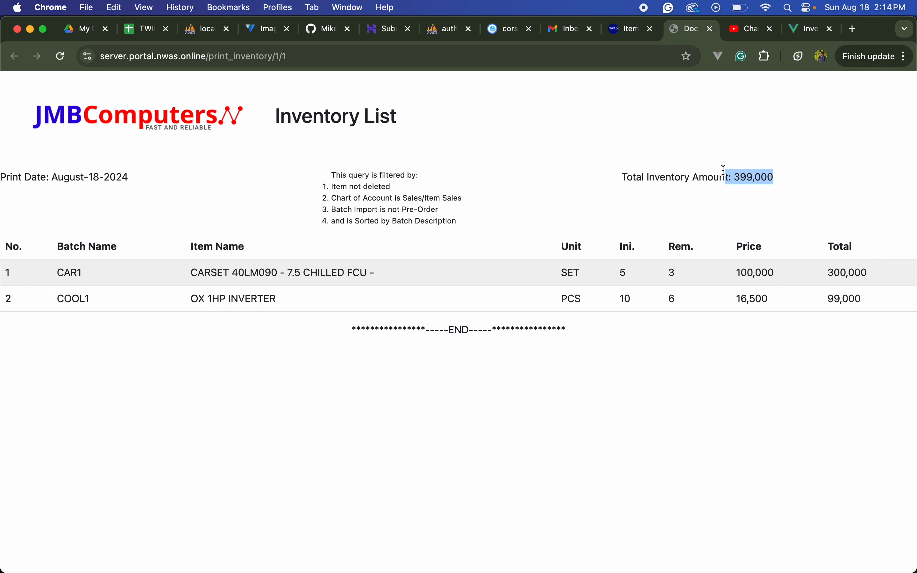
left_click(760, 145)
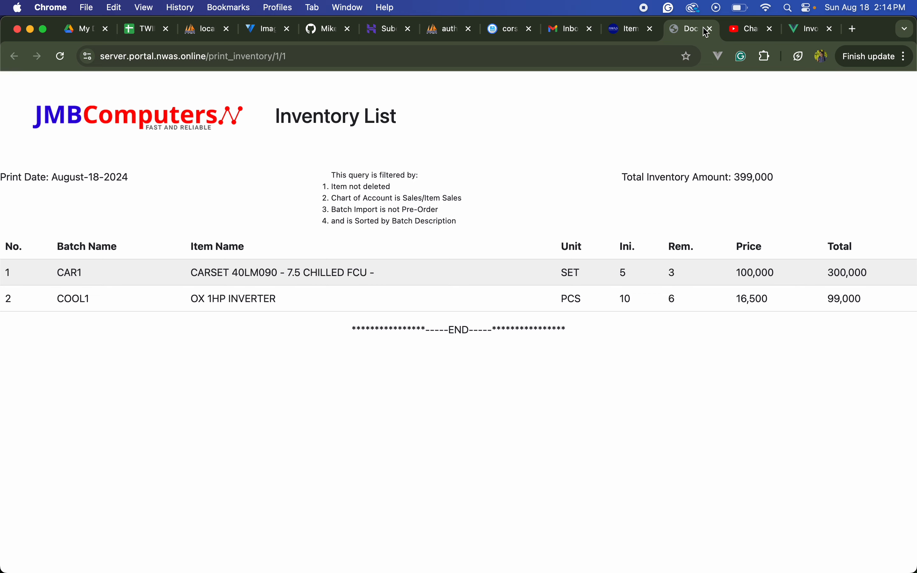
left_click(710, 30)
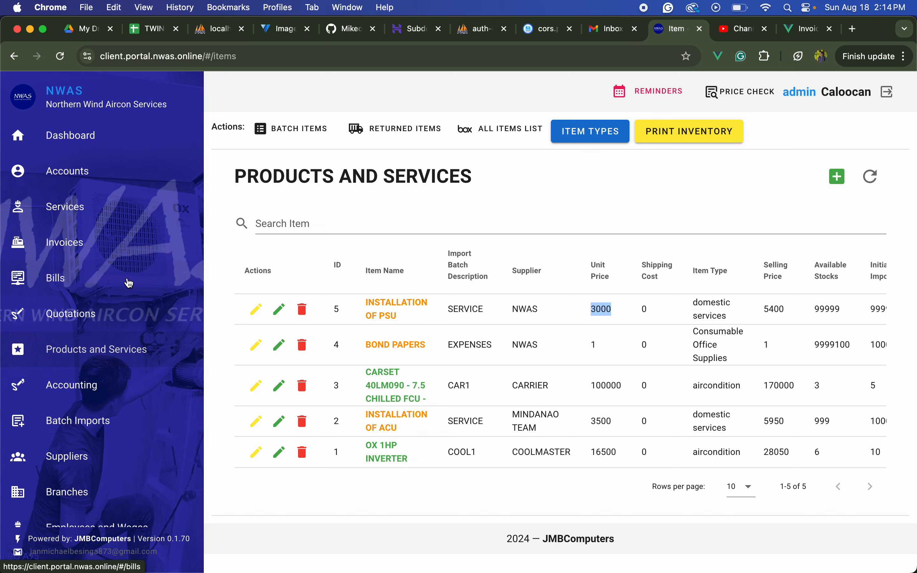
Open the form for adding a new invoice from the Invoices page
left_click(114, 347)
left_click(139, 243)
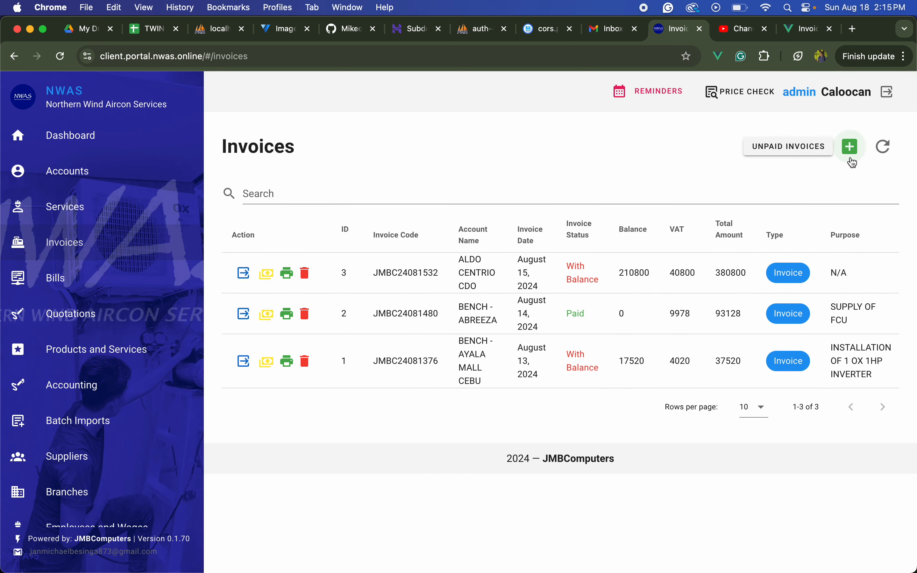
left_click(851, 147)
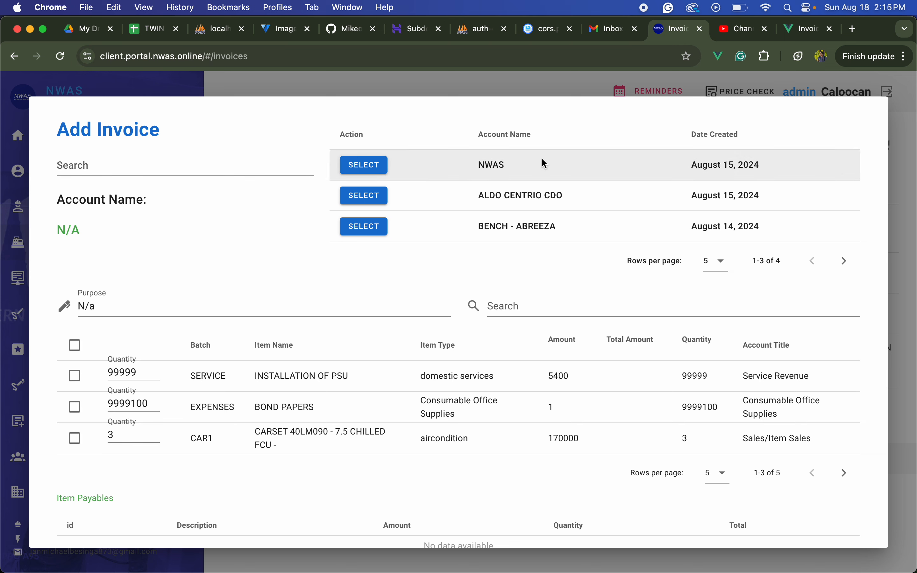
Review the invoice form's account selection, item list and payment fields, and close it without submitting
left_click(225, 169)
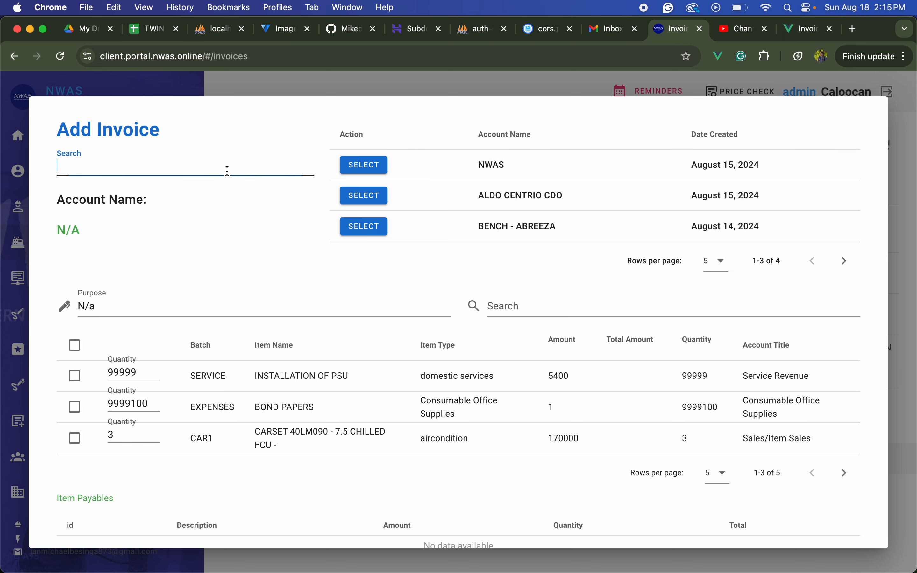
left_click(284, 252)
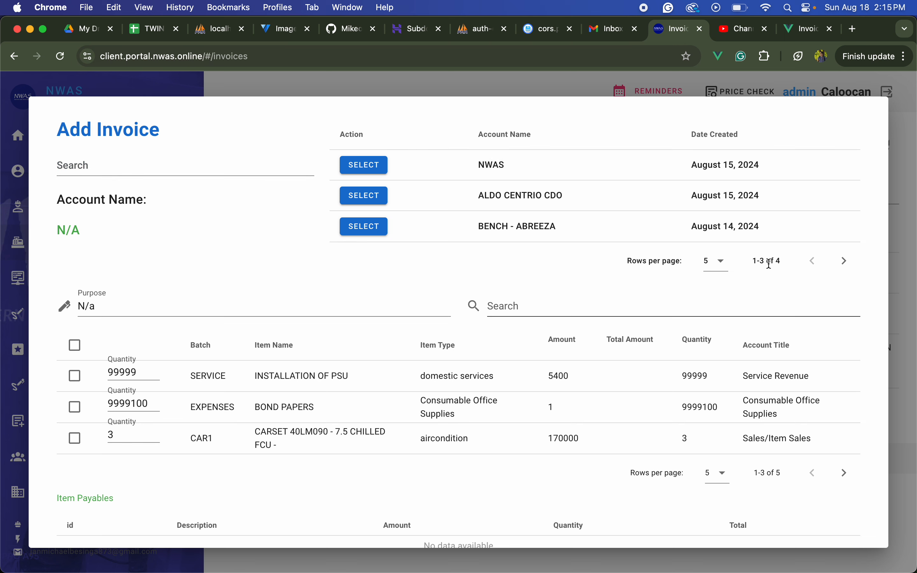
scroll(555, 214, "down", 5)
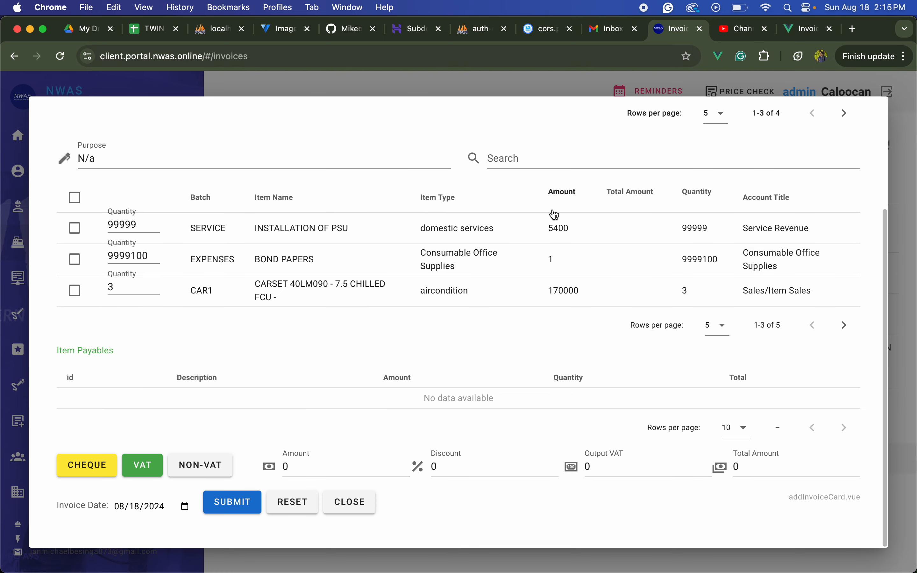
scroll(554, 214, "up", 5)
scroll(555, 214, "down", 5)
left_click(367, 512)
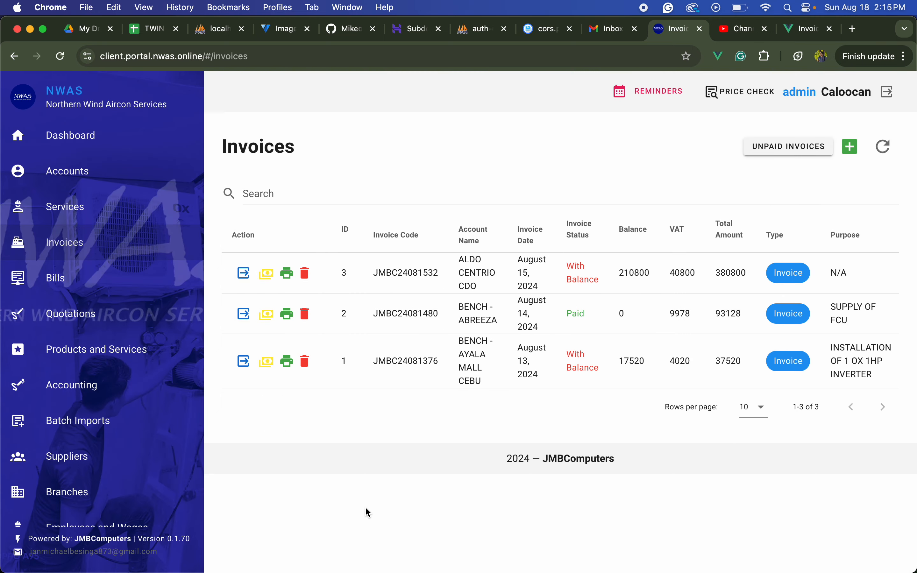
Open the form for adding a customer account and review its name, contact number, TIN and other contact platform fields
left_click(125, 173)
left_click(849, 147)
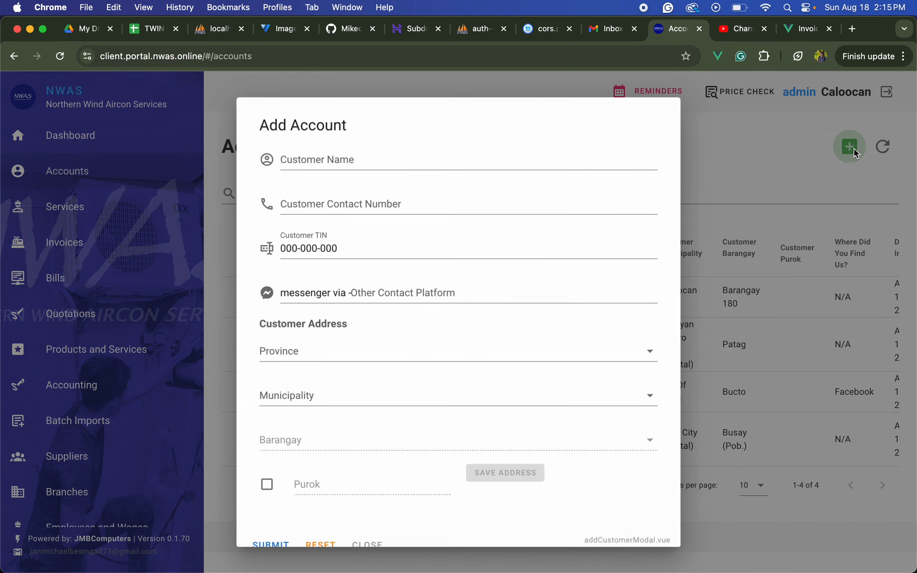
left_click(327, 166)
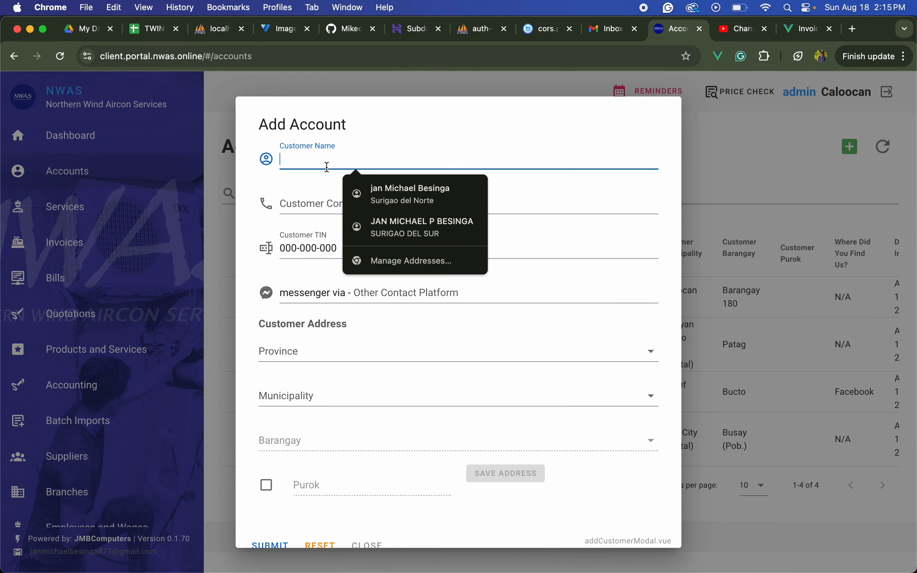
left_click(309, 204)
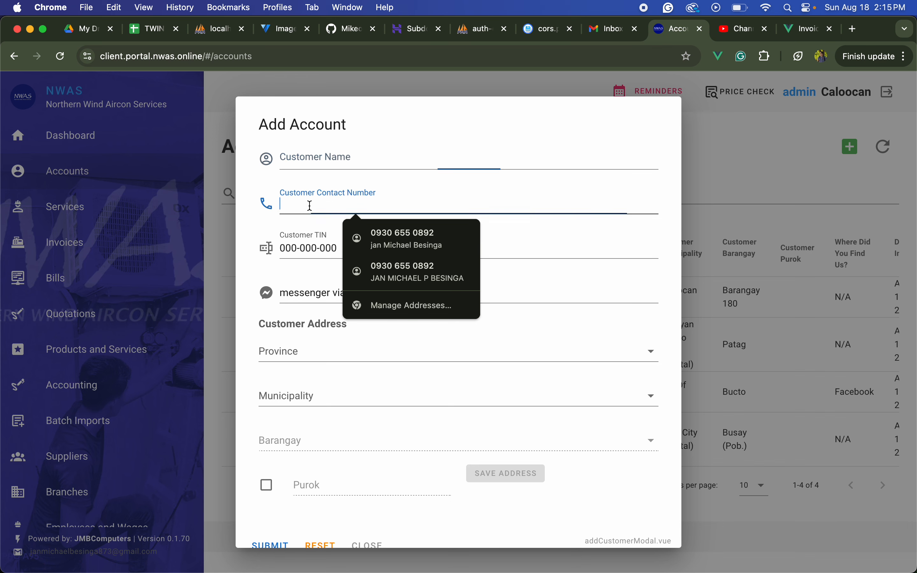
left_click(517, 187)
left_click(381, 293)
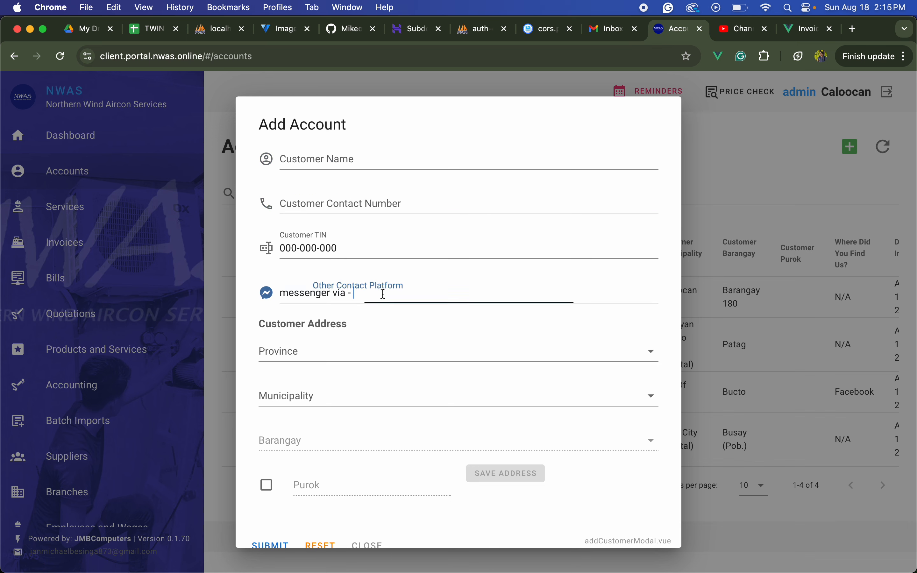
left_click(674, 259)
scroll(673, 259, "down", 1)
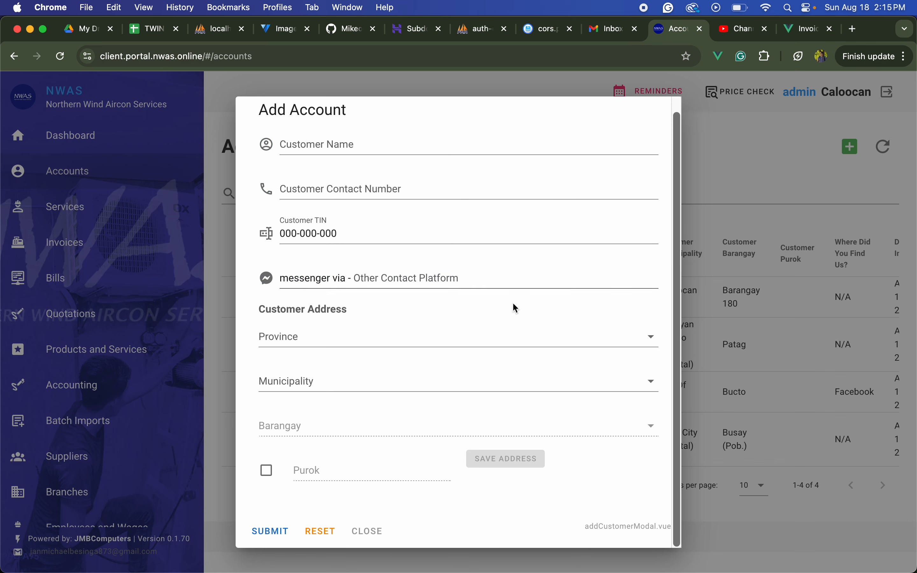
left_click(465, 279)
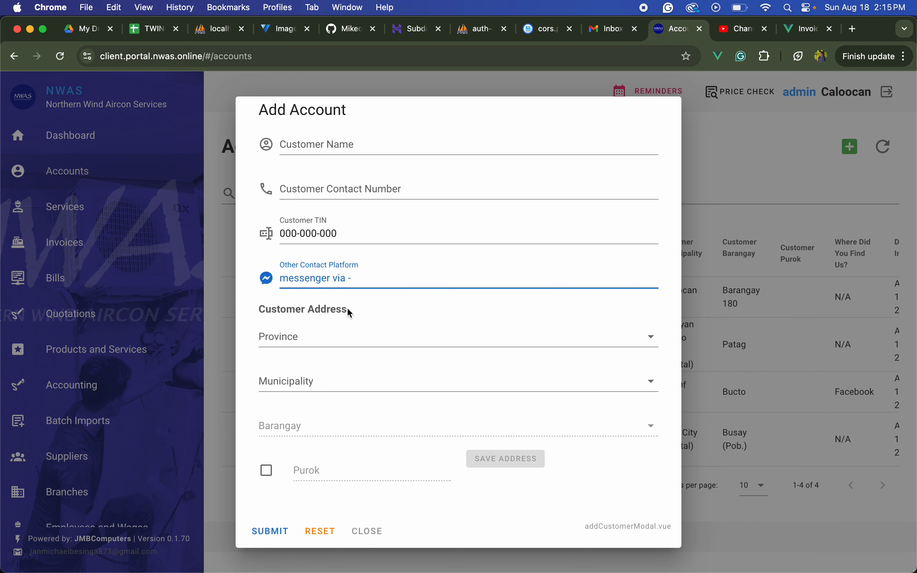
Browse the province choices in the customer address section and close the account form without submitting
left_click(307, 333)
scroll(321, 389, "down", 10)
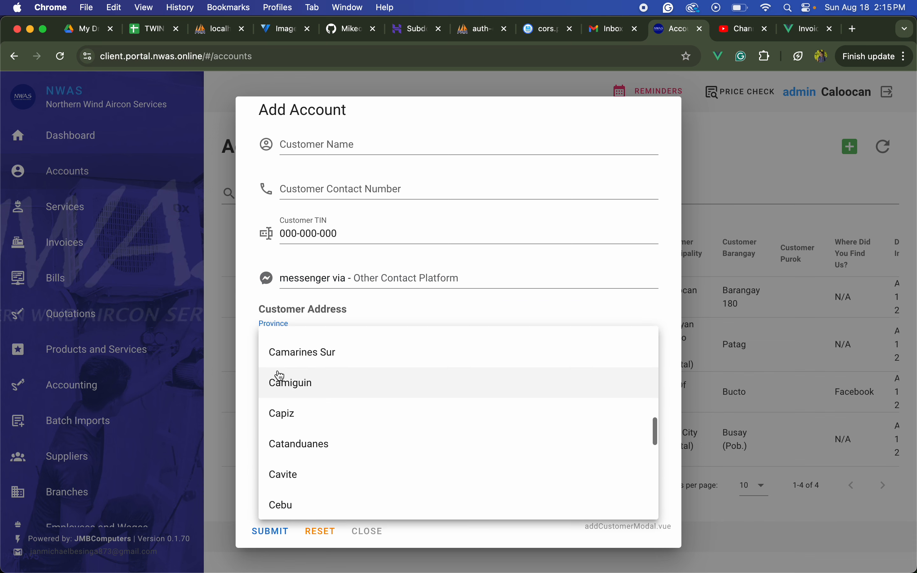
left_click(240, 360)
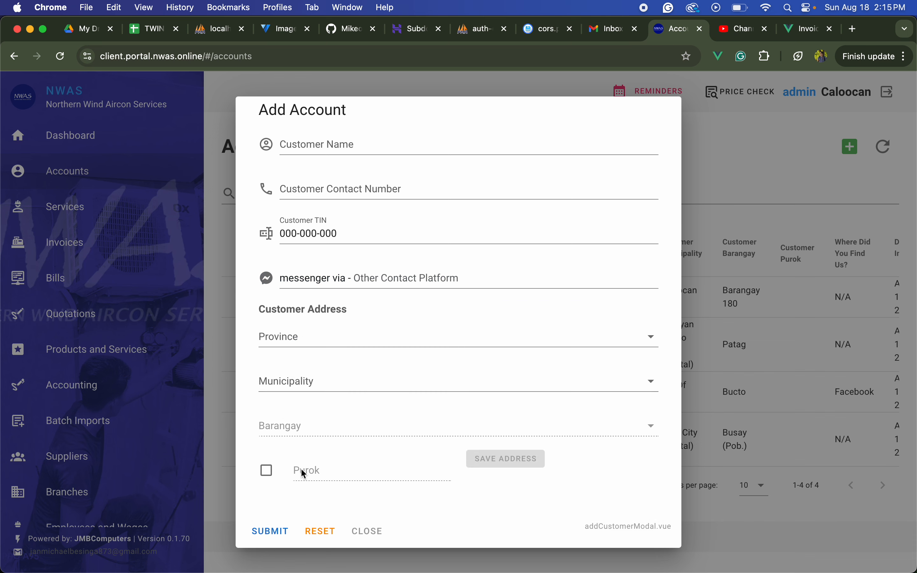
left_click(367, 531)
Start a new invoice, search the accounts for "aldo" and select ALDO CENTRIO CDO as its account
left_click(65, 242)
left_click(853, 146)
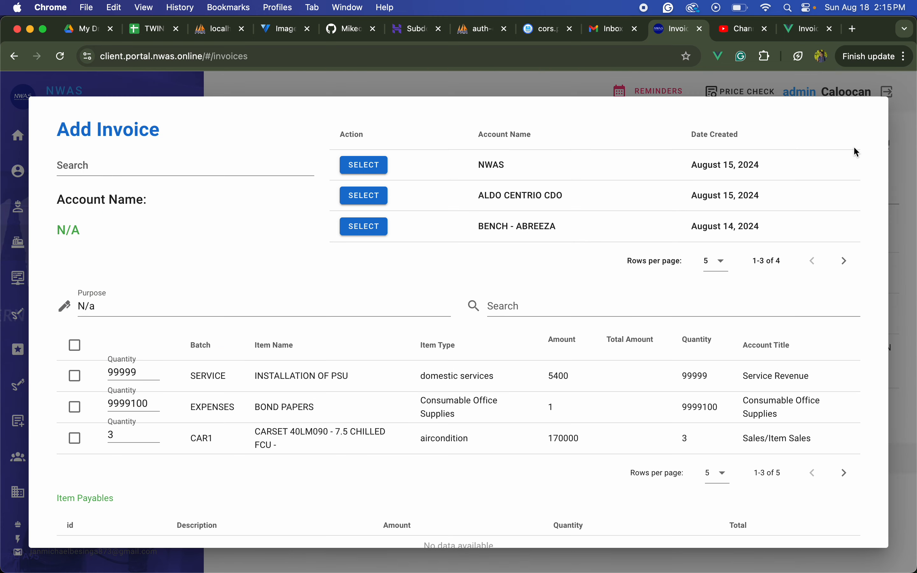
left_click(367, 197)
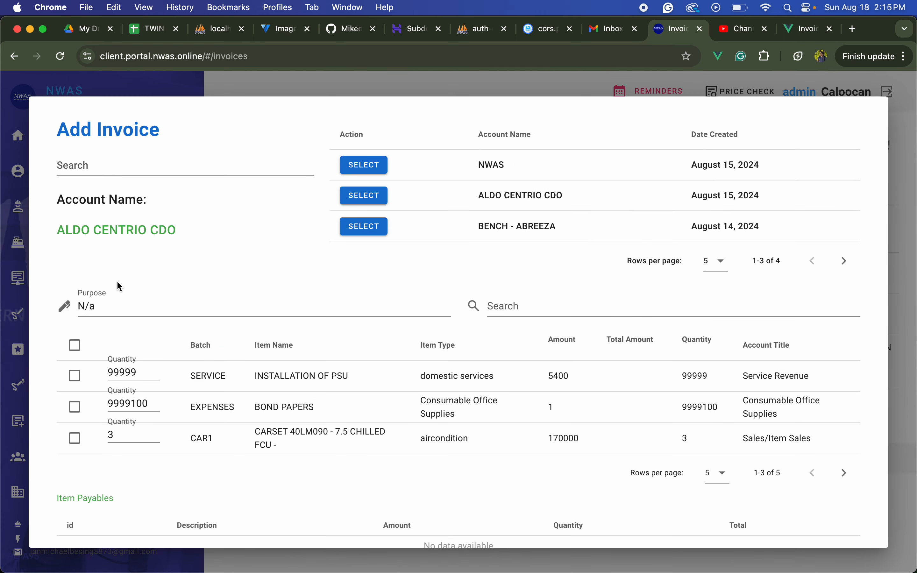
left_click(197, 171)
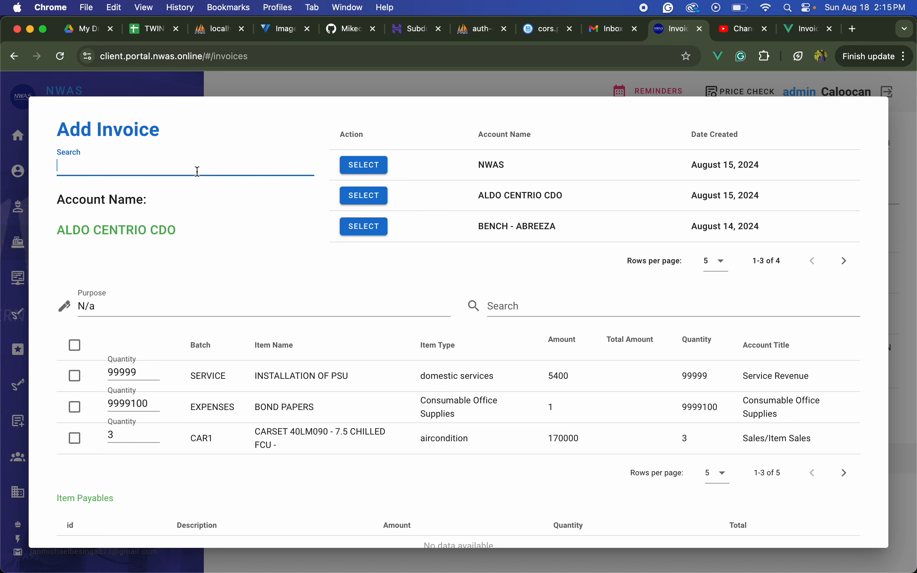
type("aldo")
left_click(369, 174)
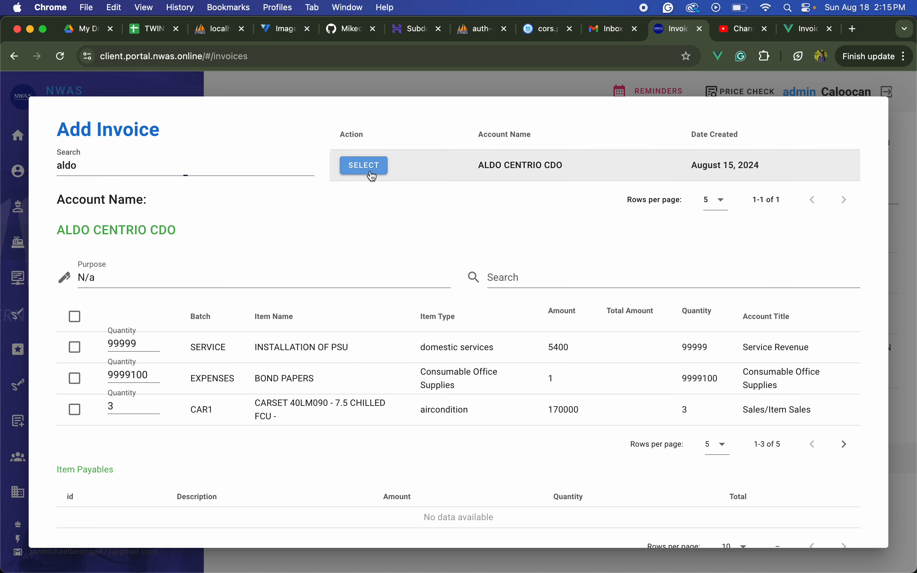
Set the invoice purpose to "Installation of 1 AC"
left_click(191, 284)
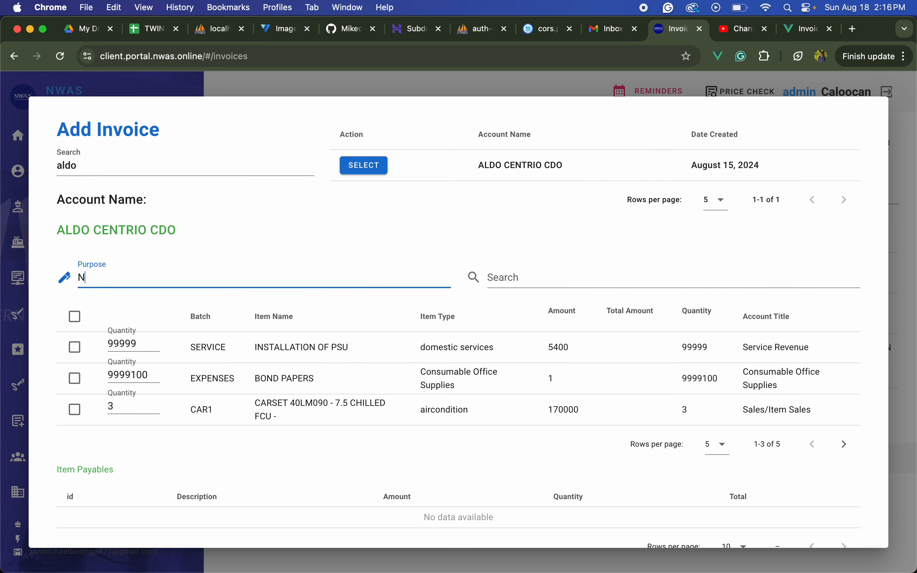
type("Installation of 1 AC")
key("Tab")
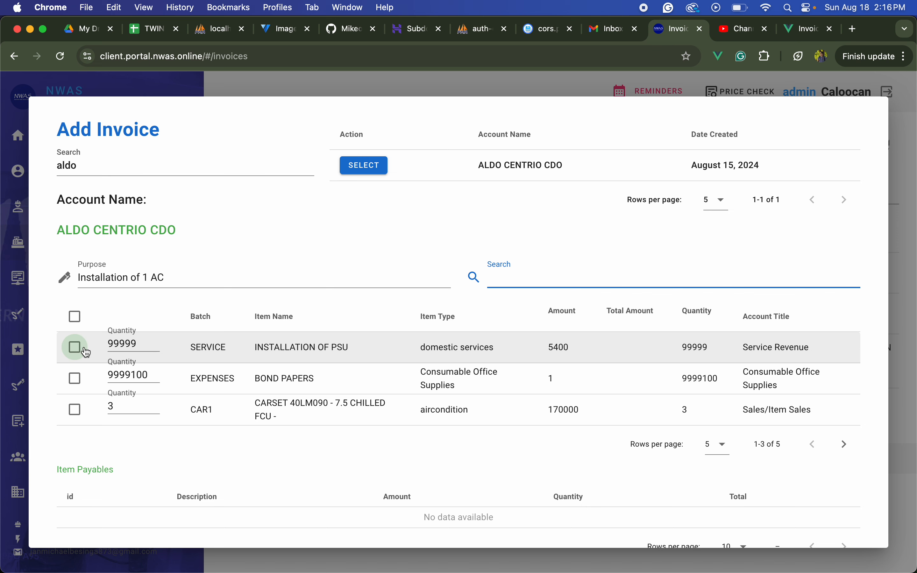
Set the quantity of the INSTALLATION OF PSU service to 1 and include it in the invoice's payable items
left_click(75, 347)
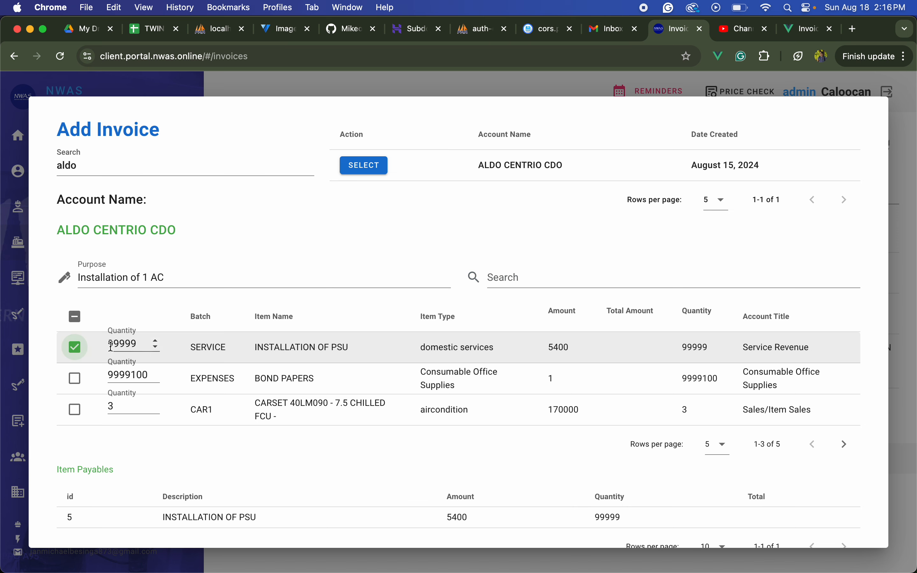
left_click(76, 347)
left_click(125, 344)
double_click(126, 344)
type("1")
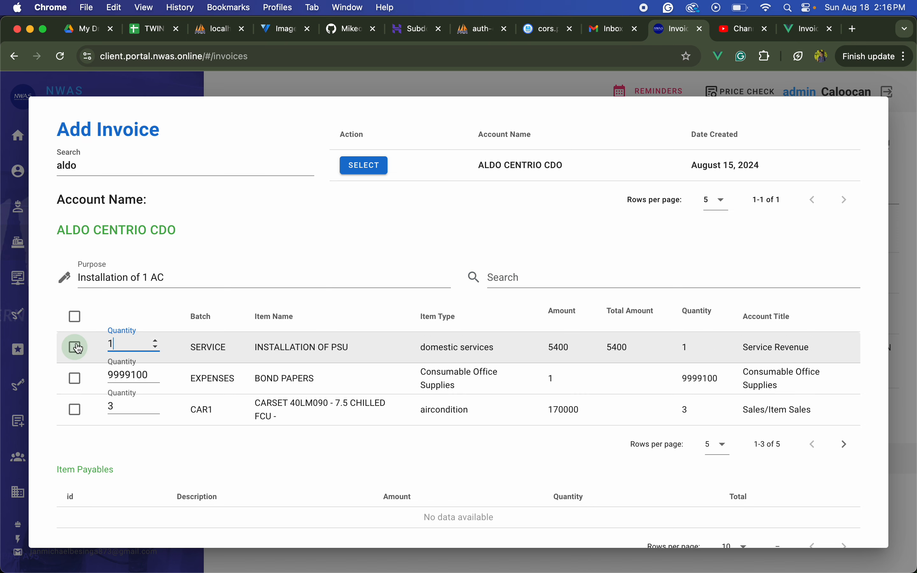
left_click(78, 346)
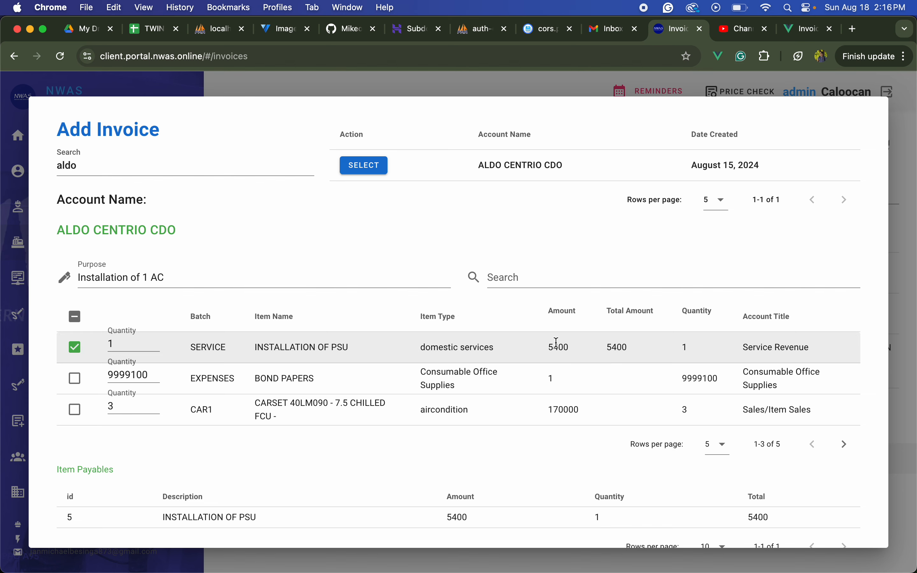
Raise the INSTALLATION OF PSU quantity to 2, dismissing the page save dialog
scroll(556, 343, "down", 3)
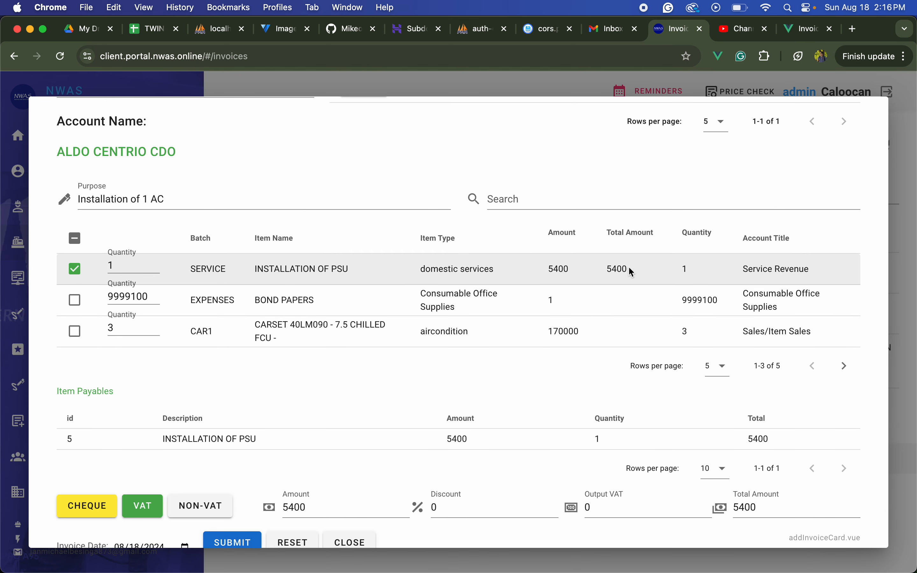
left_click(126, 264)
key("super+s")
key("BackSpace")
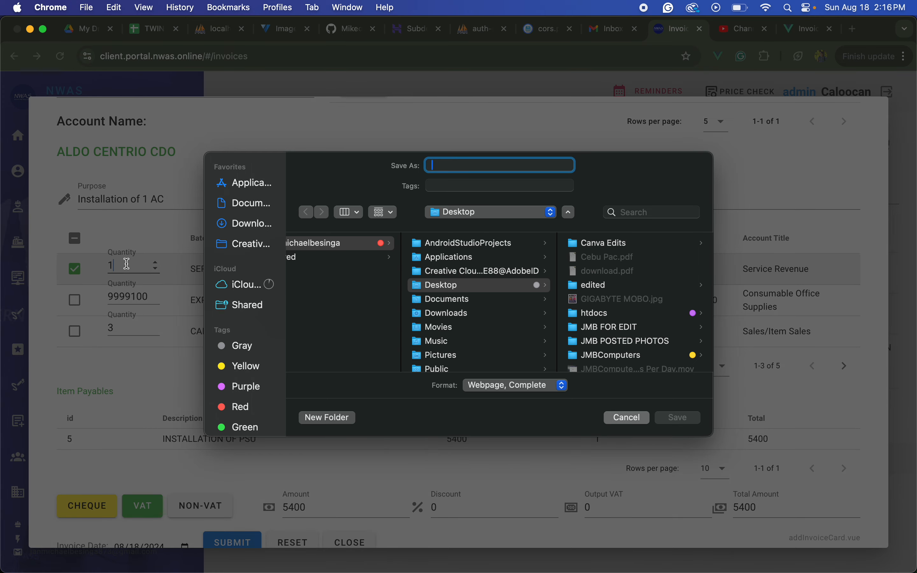
key("Escape")
key("Up")
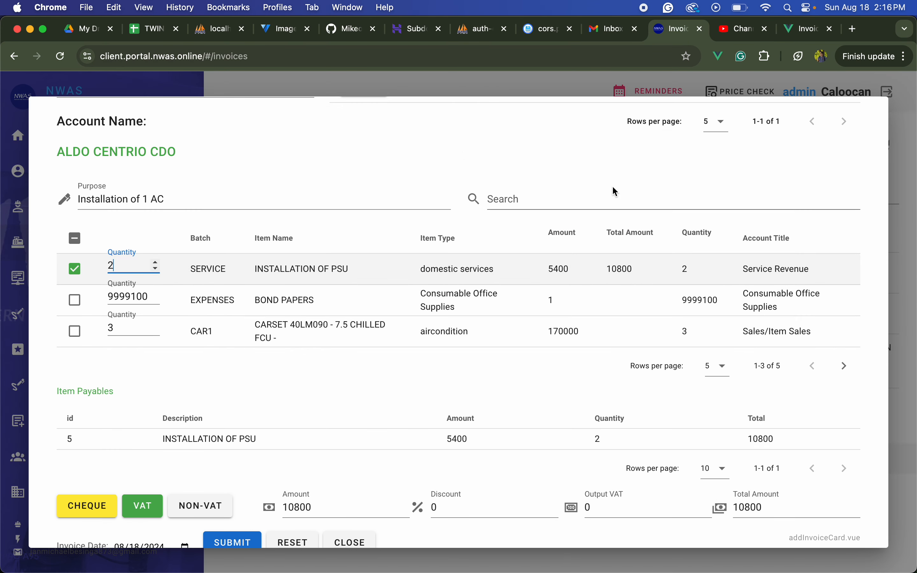
Search the items for "ox" and add the OX 1HP INVERTER to the invoice with a quantity of 1
left_click(612, 197)
type("ox")
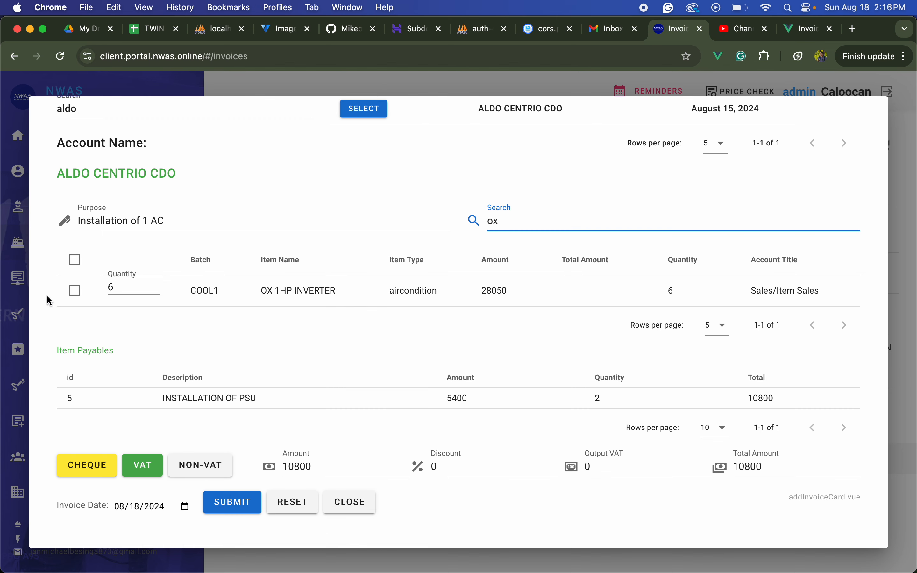
left_click(70, 299)
left_click(114, 288)
key("BackSpace")
type("1")
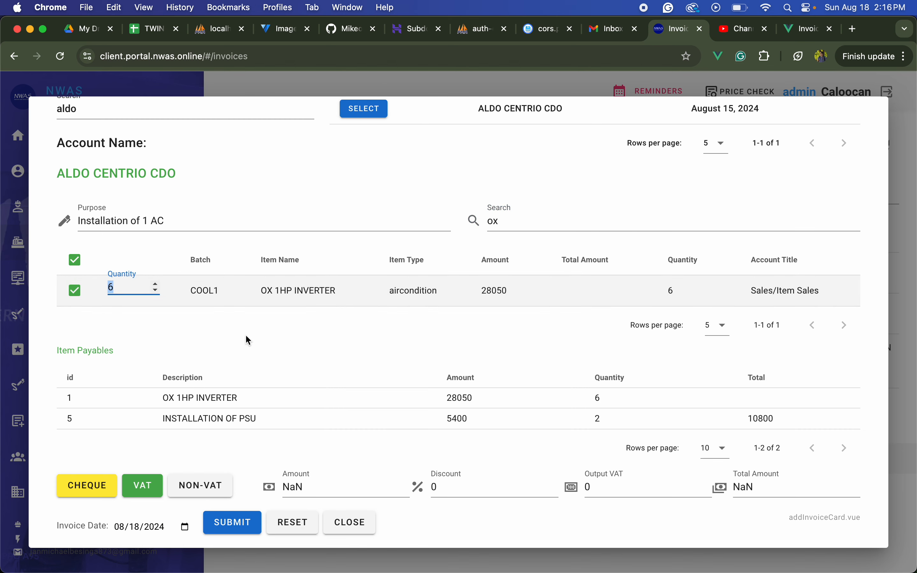
Replace the item search text with "install" to list the installation services
left_click(525, 214)
key("BackSpace")
key("BackSpace")
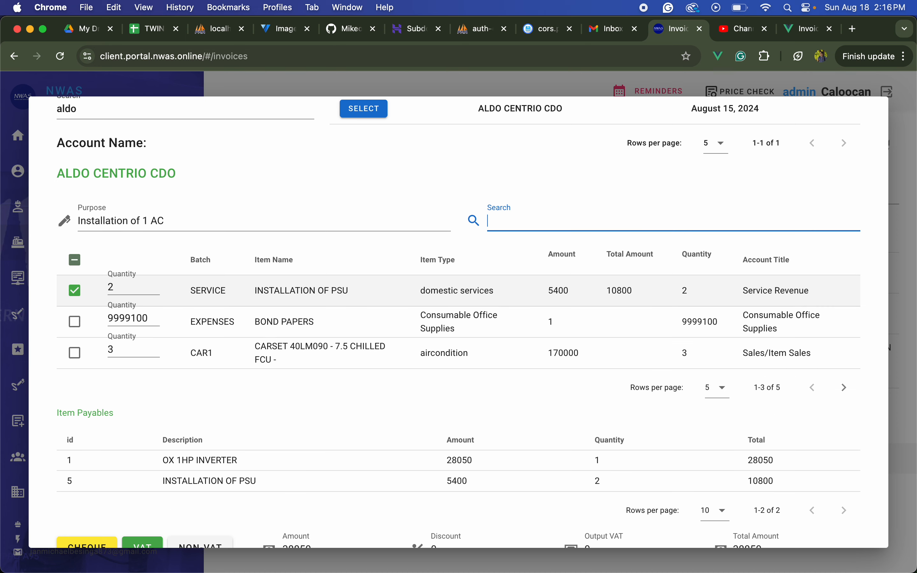
type("uibnsta")
key("super+a")
key("BackSpace")
type("install")
key("shift+Left")
key("shift+Left")
key("shift+Left")
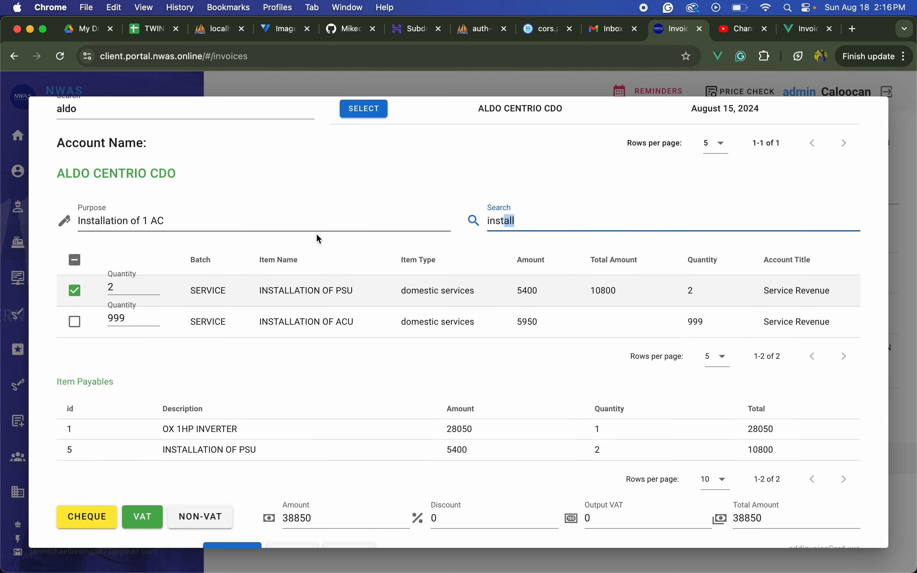
Deselect INSTALLATION OF PSU, set its quantity to 1 and select it again for the invoice
left_click(75, 291)
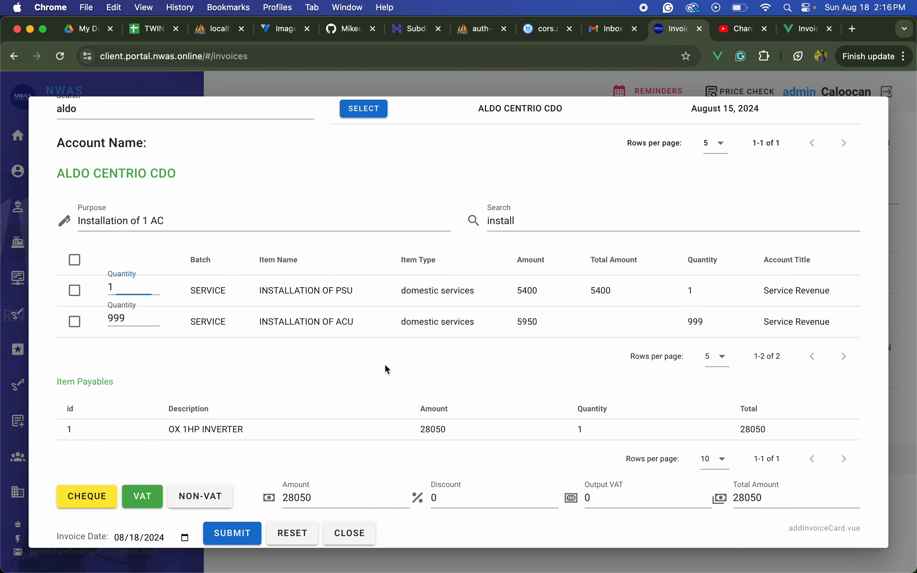
scroll(384, 368, "down", 1)
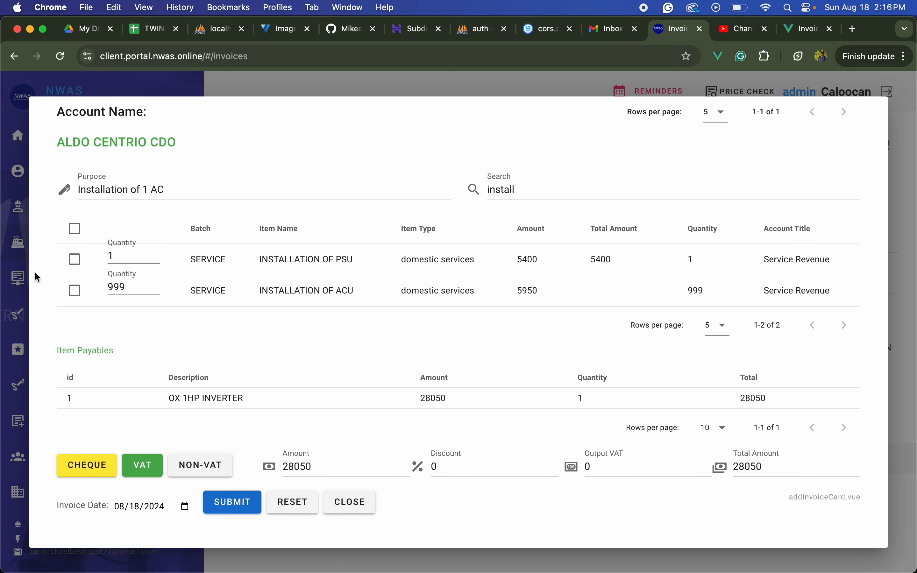
left_click(74, 258)
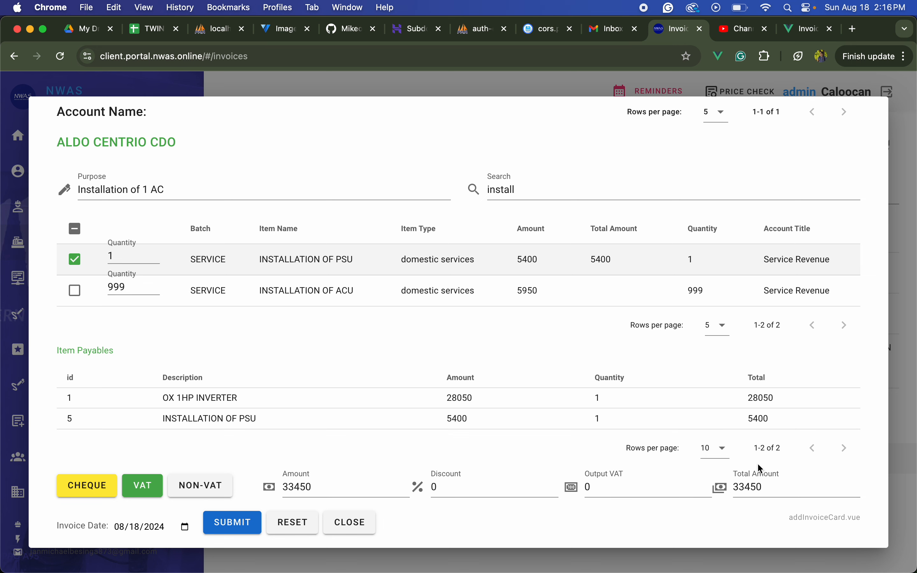
Apply VAT to the invoice and check the resulting total amount
scroll(405, 436, "down", 1)
left_click(333, 470)
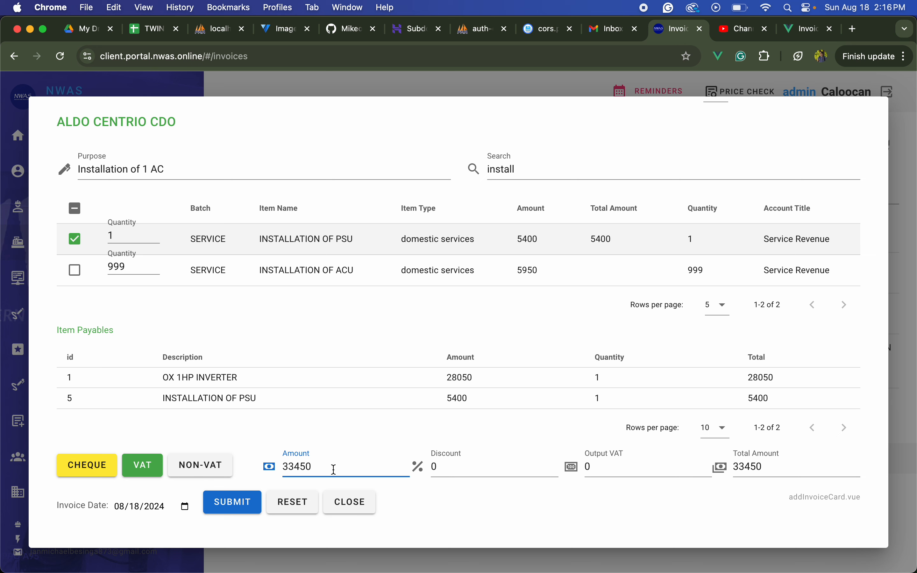
left_click(138, 470)
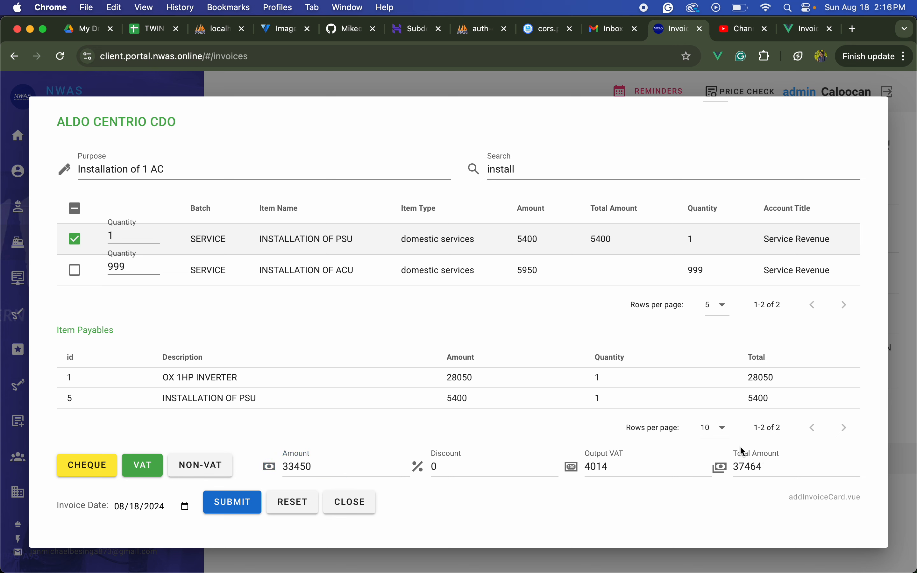
double_click(792, 463)
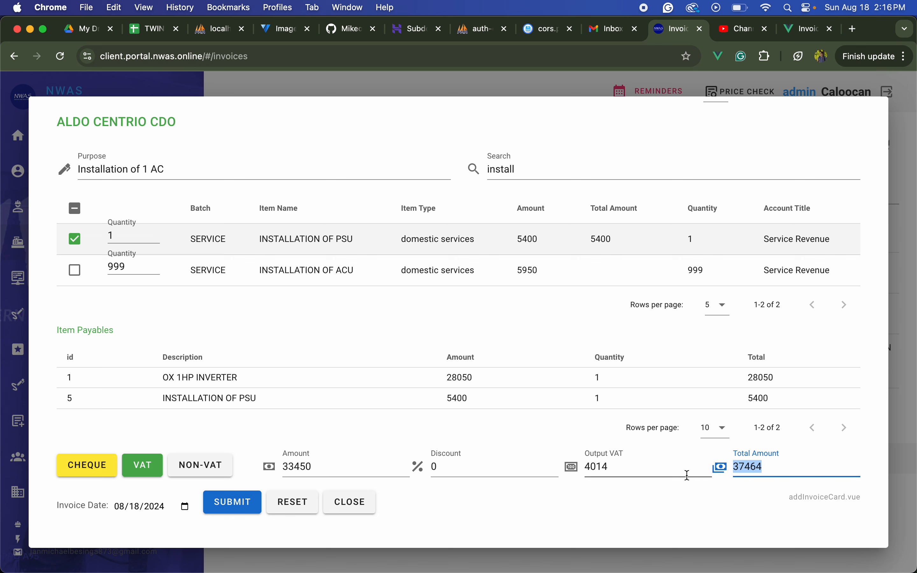
left_click(660, 494)
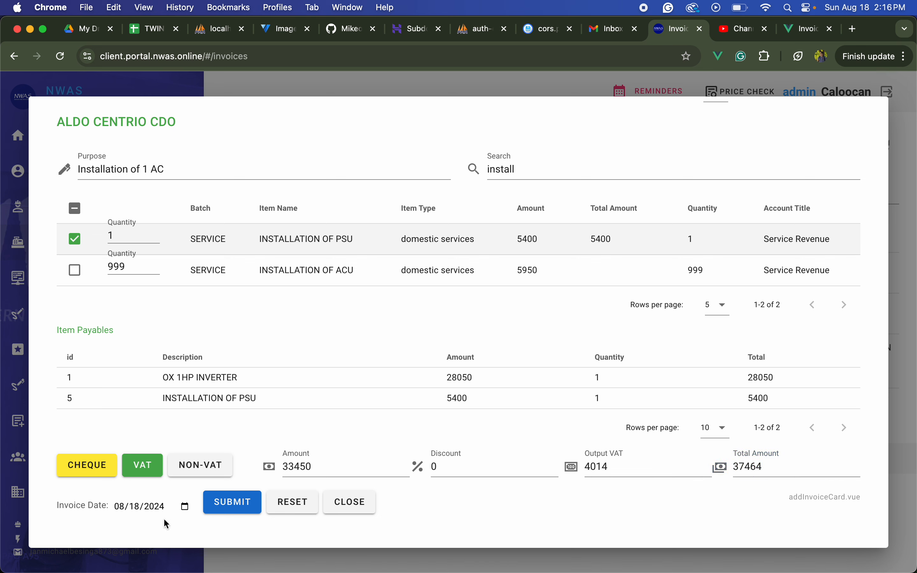
Check the invoice date in the calendar without changing it, submit the invoice, and close the form
left_click(185, 508)
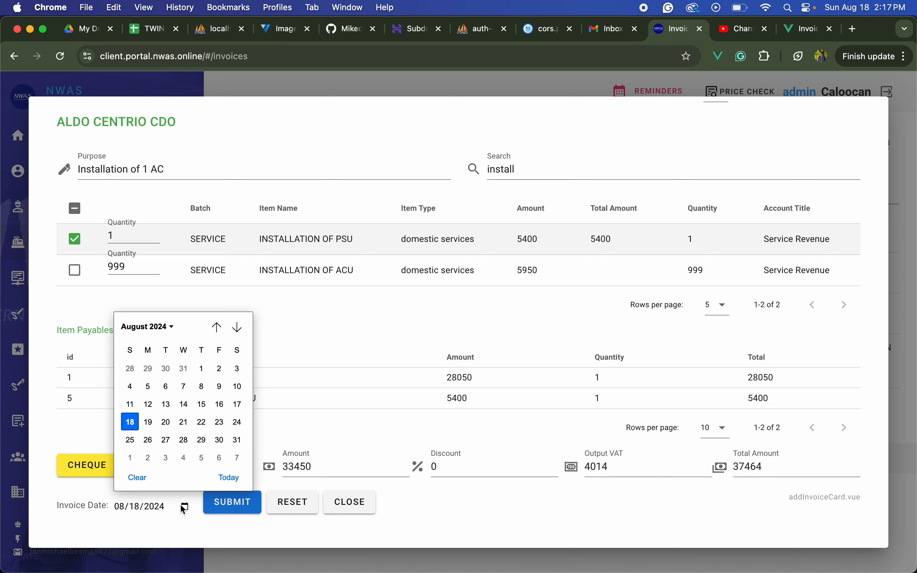
left_click(479, 522)
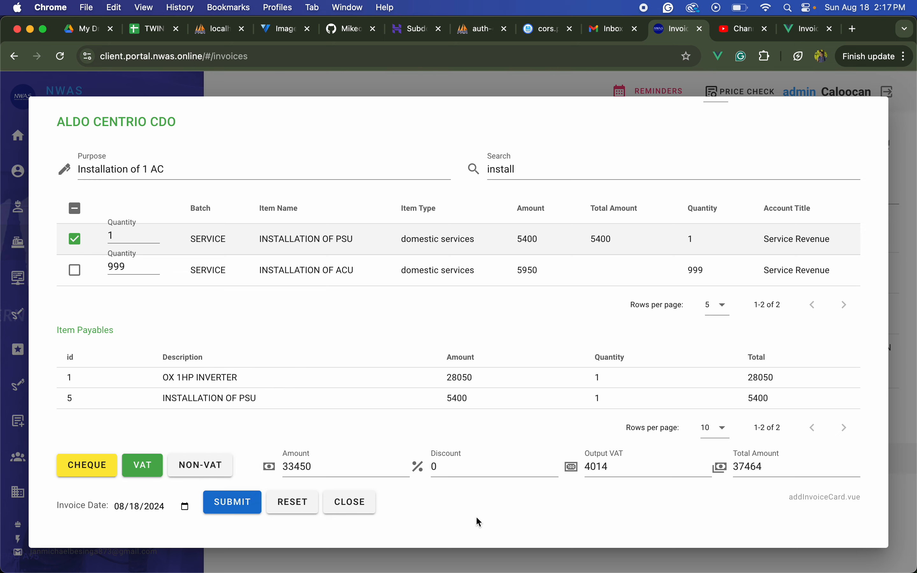
scroll(478, 520, "up", 3)
scroll(478, 520, "down", 3)
left_click(238, 501)
key("Return")
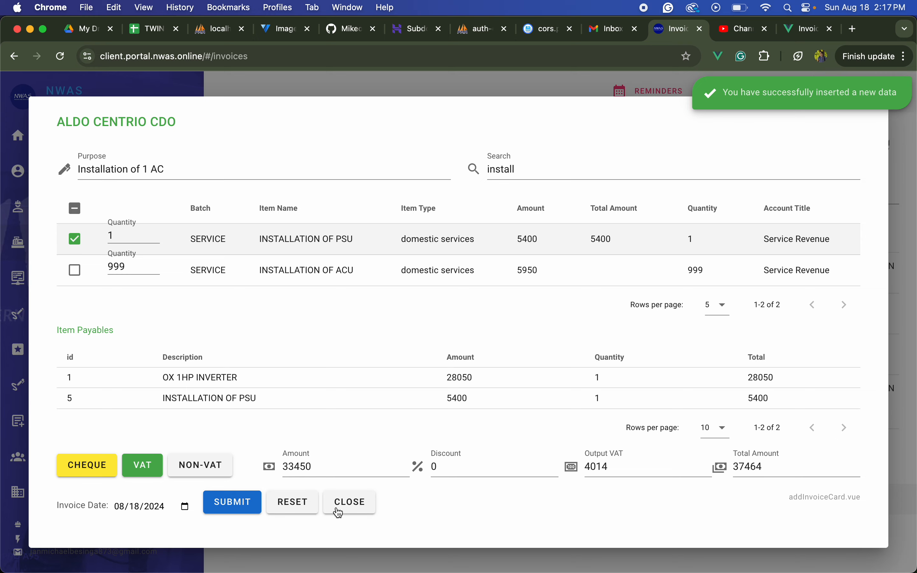
left_click(349, 502)
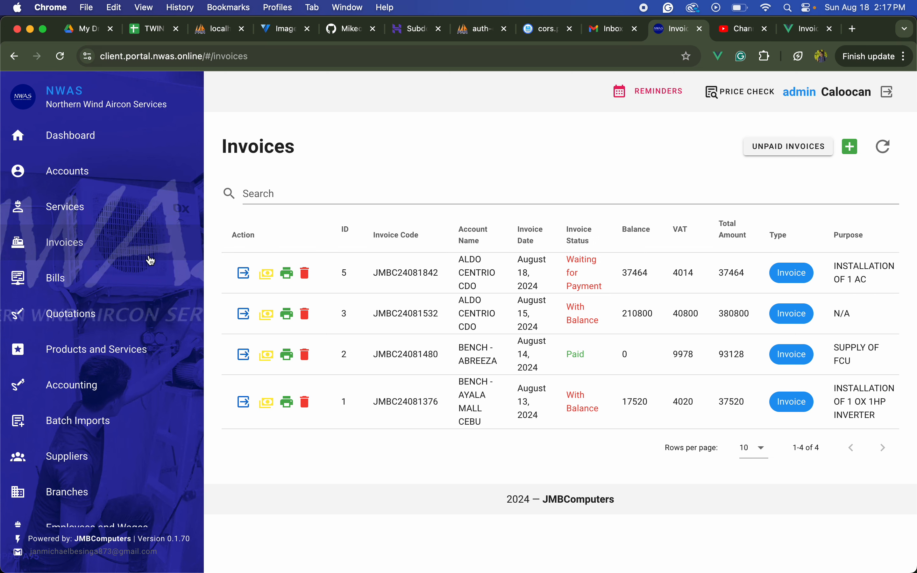
Open the invoice card of the newest invoice, examine its amounts, status, purpose and payments, and close it
left_click(241, 276)
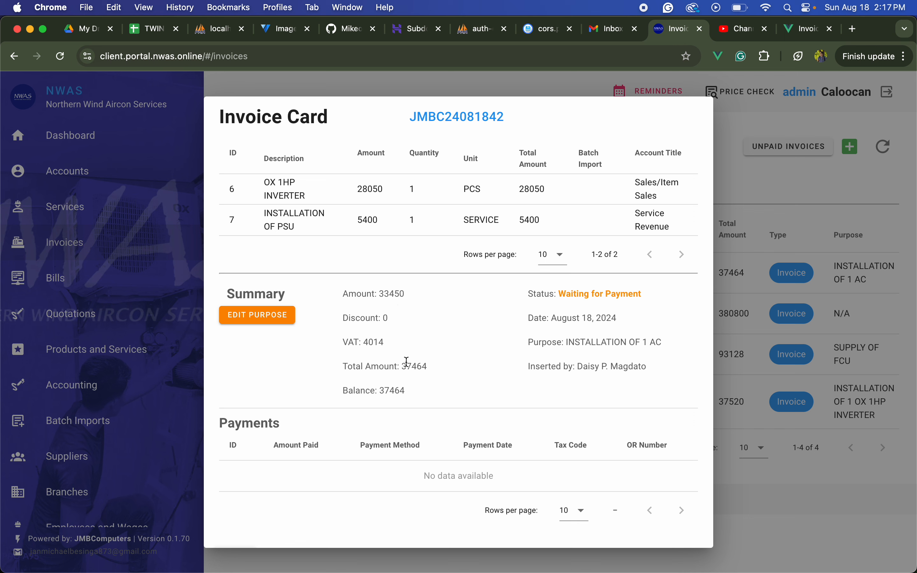
left_click_drag(407, 363, 343, 366)
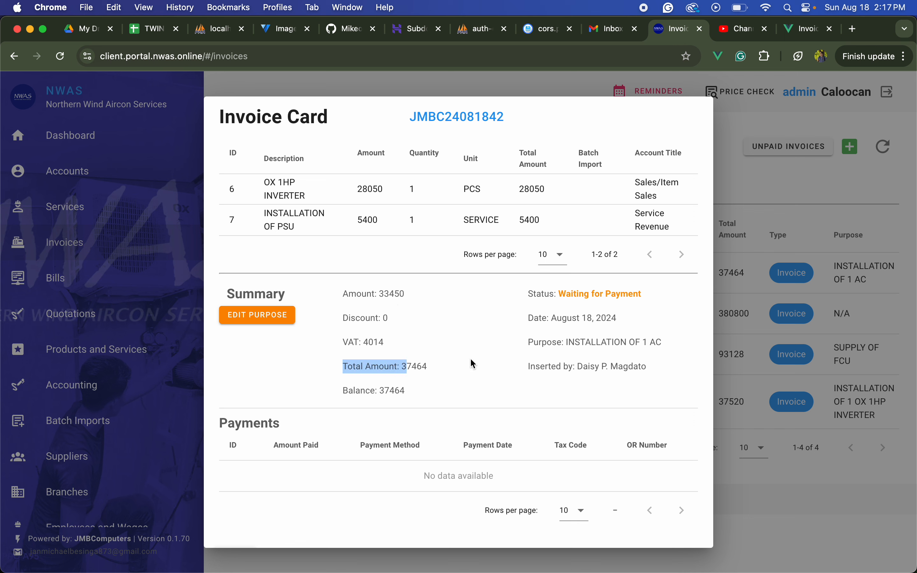
left_click_drag(424, 401, 316, 403)
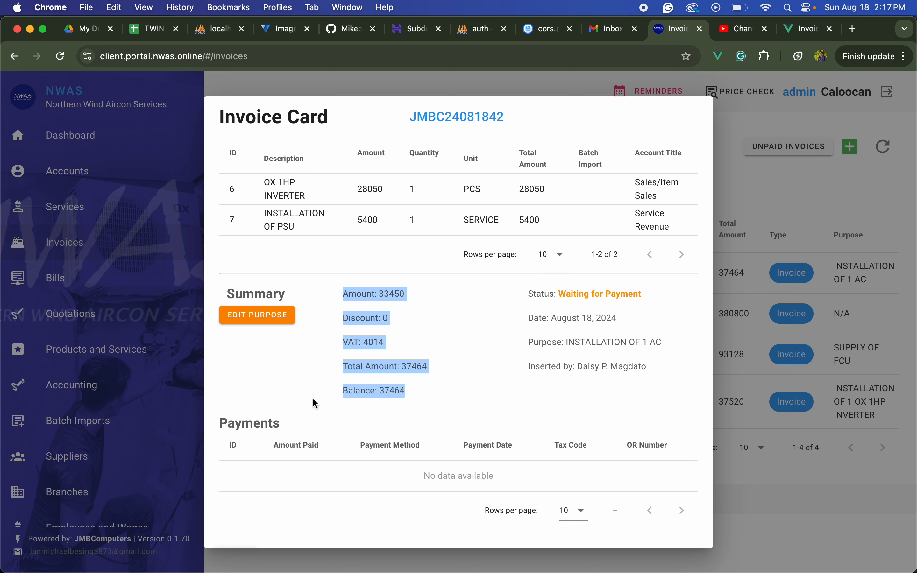
left_click(590, 302)
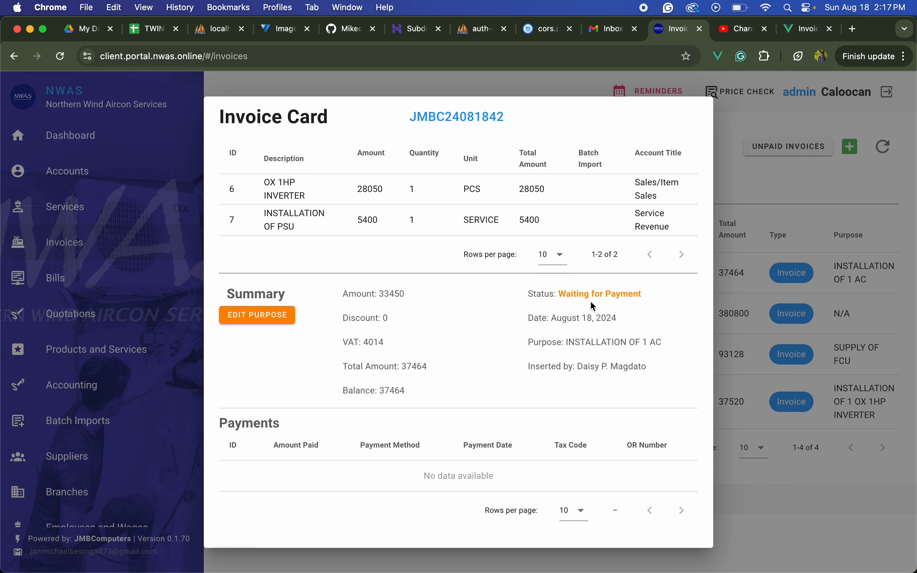
left_click_drag(576, 338, 628, 328)
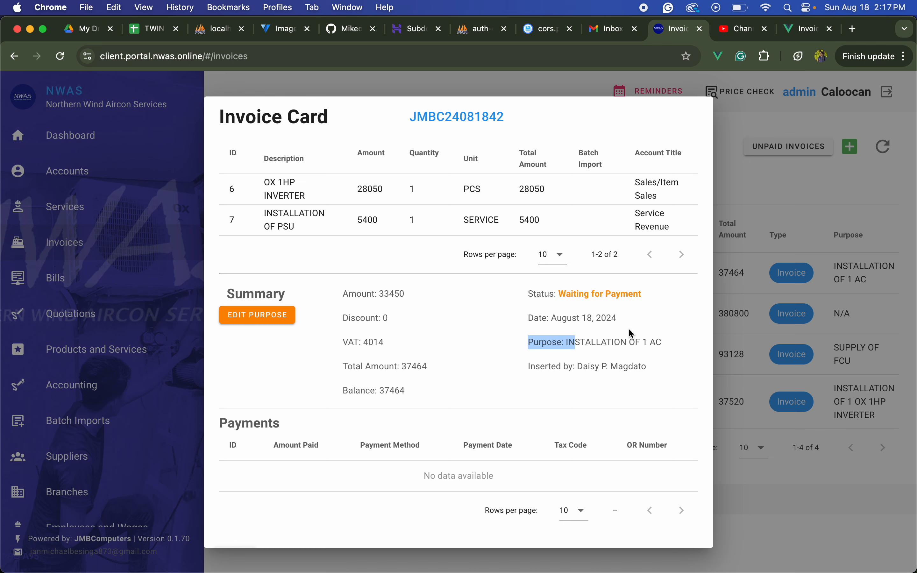
left_click(633, 358)
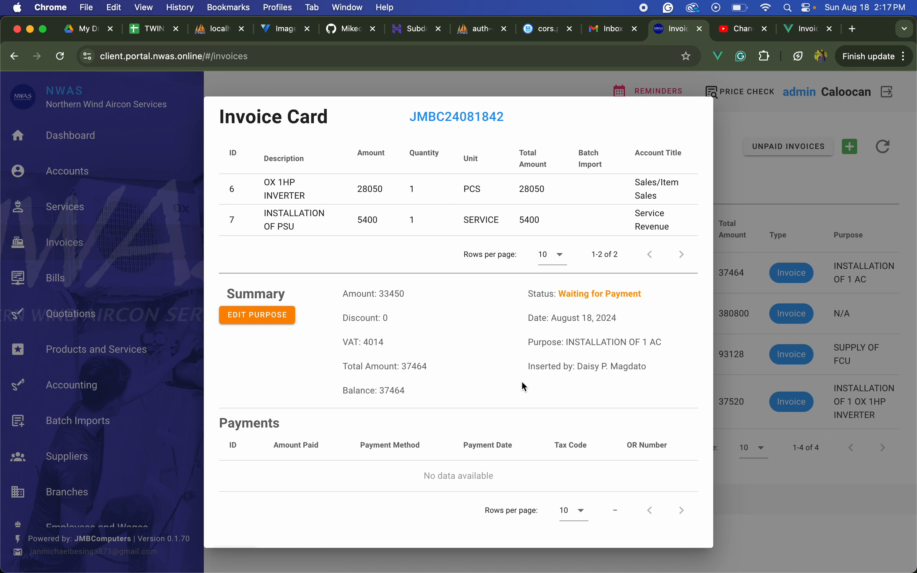
scroll(521, 380, "down", 1)
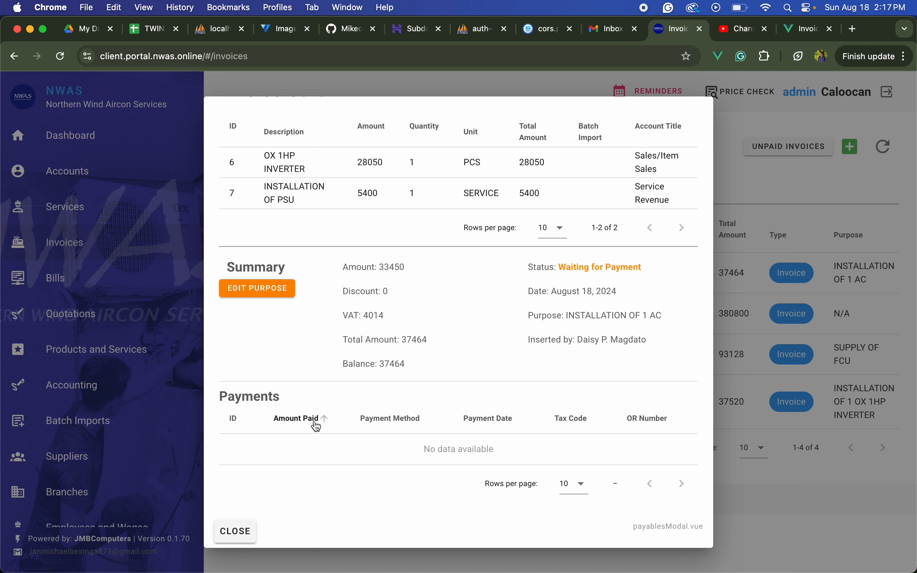
left_click(249, 529)
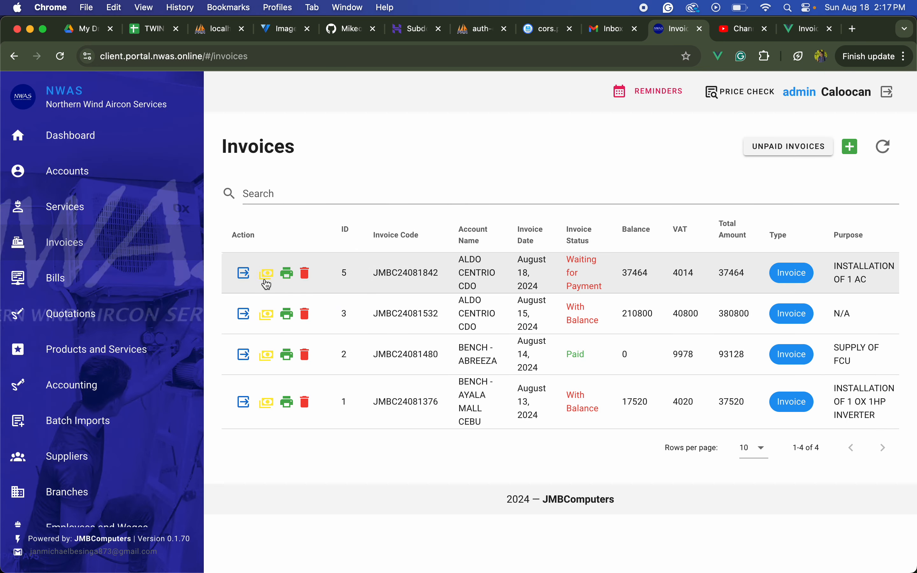
Start adding a payment to the newest invoice and set Paid To to Cheque
left_click(269, 278)
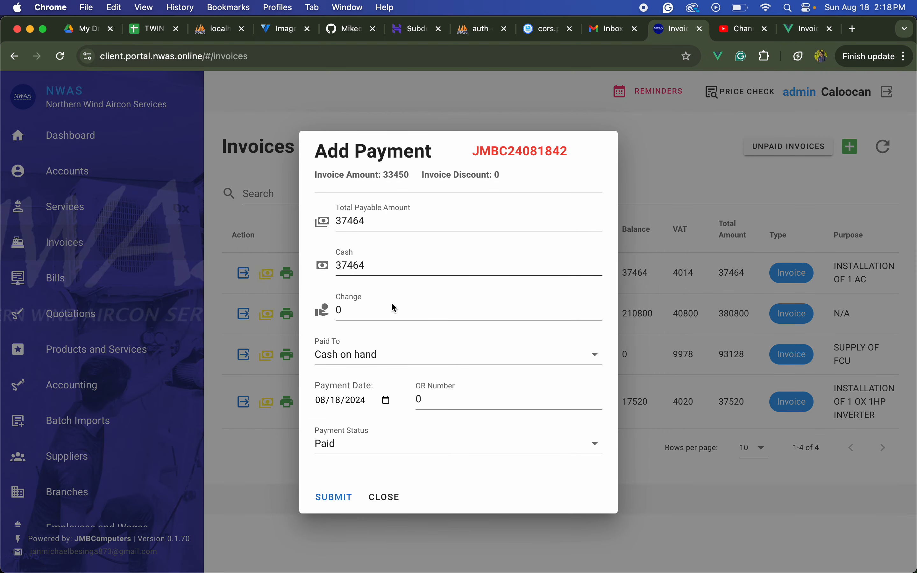
left_click(386, 367)
scroll(389, 397, "down", 5)
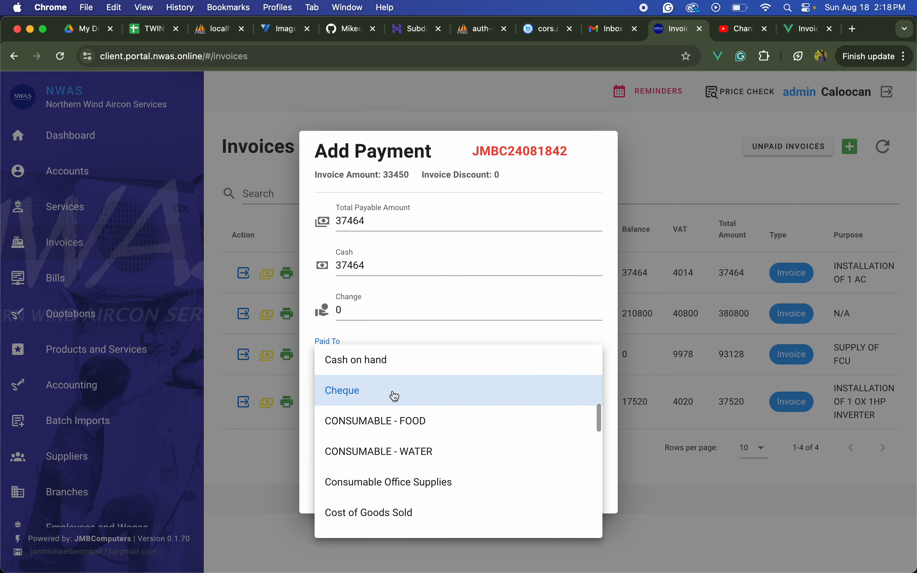
scroll(447, 378, "up", 5)
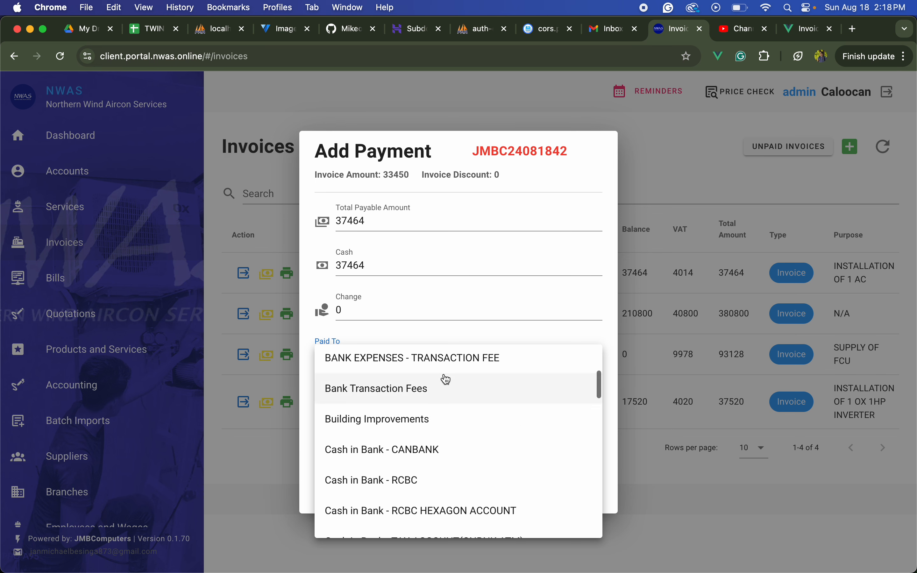
scroll(446, 379, "down", 3)
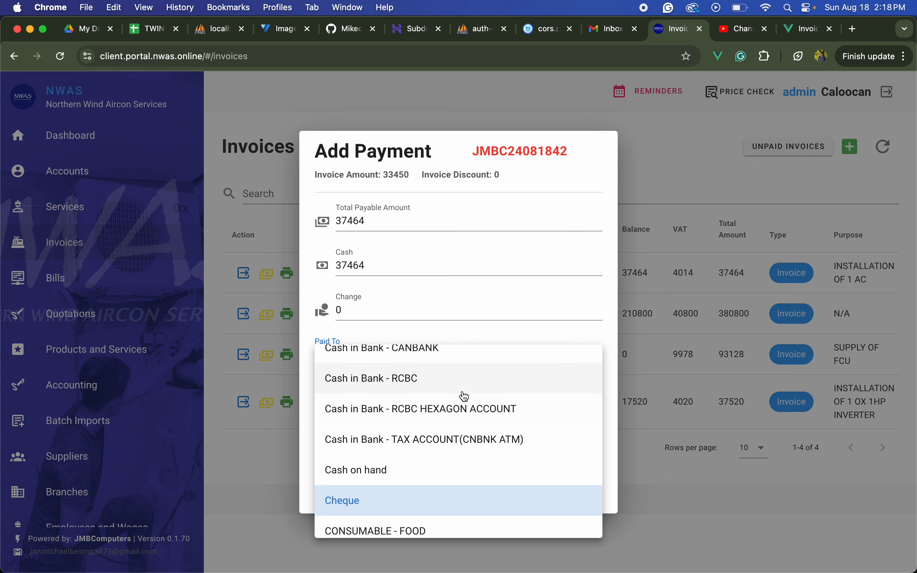
left_click(597, 324)
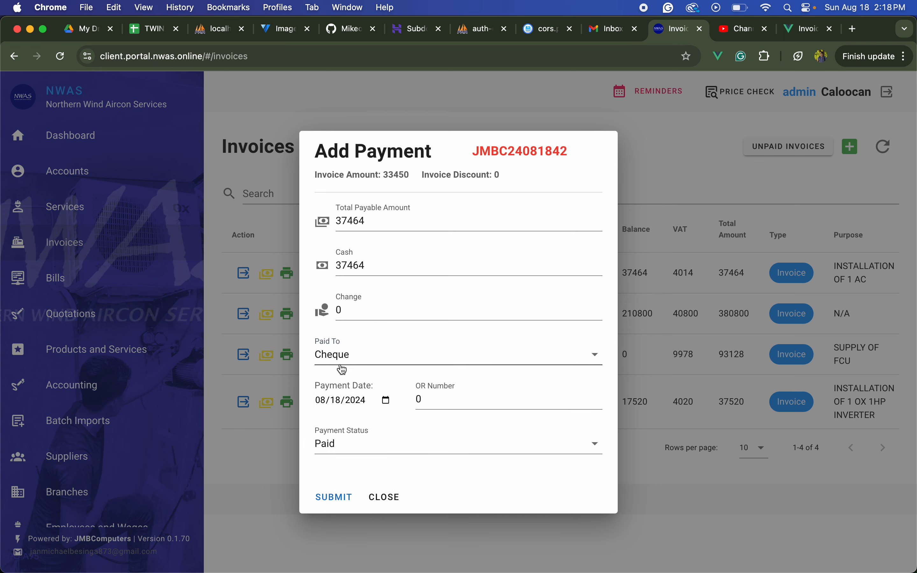
Check the payment date in the calendar without changing it and set the OR Number to 0023
left_click(386, 401)
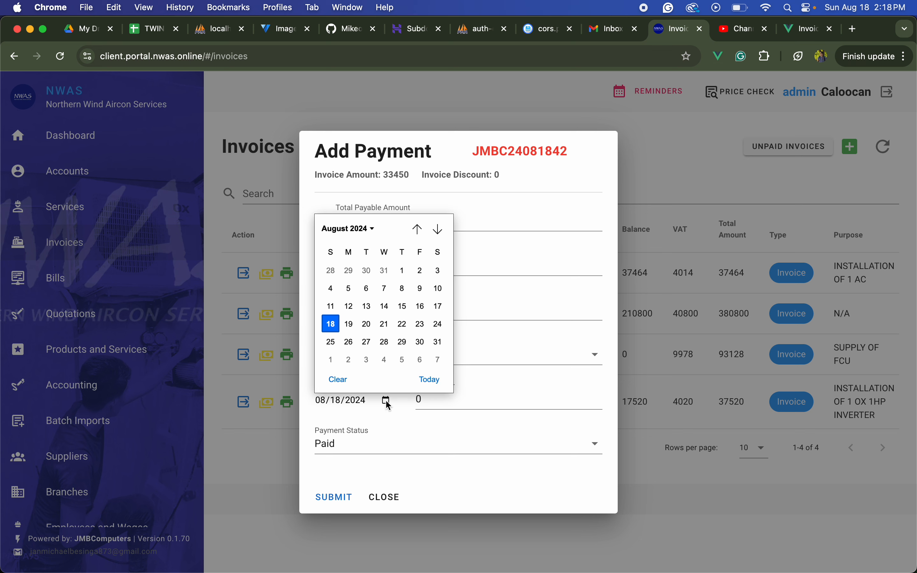
left_click(502, 396)
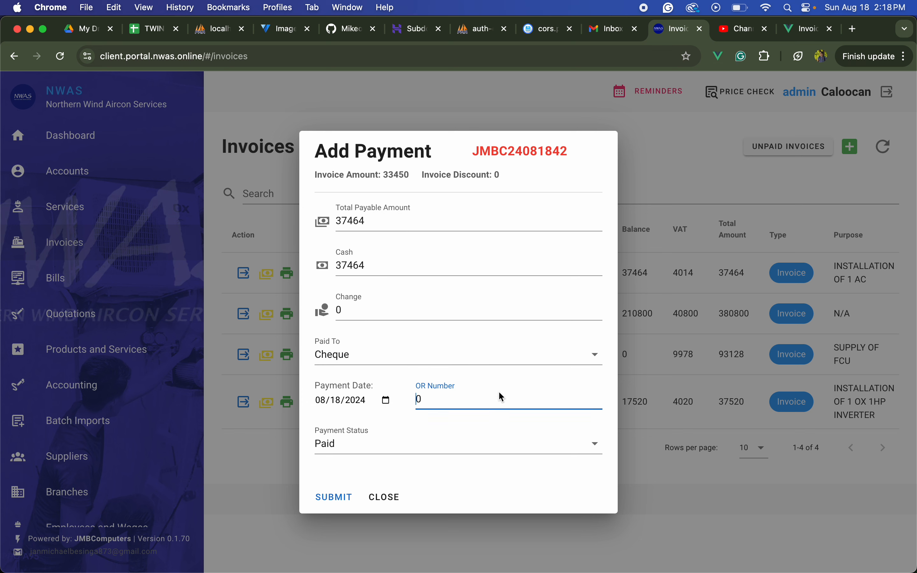
type("0023")
left_click(382, 263)
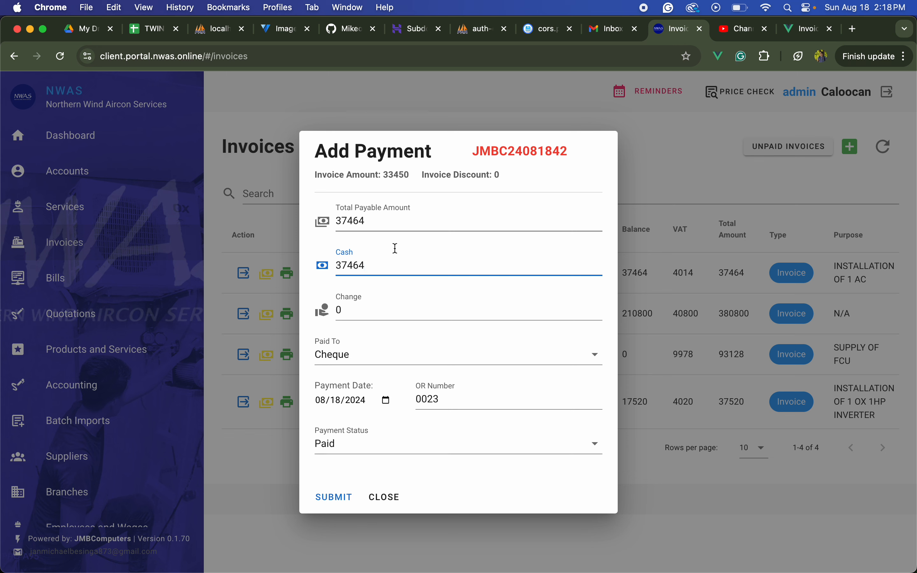
Submit the payment, close its form, and check the invoice's status and balance in the refreshed list
left_click(350, 499)
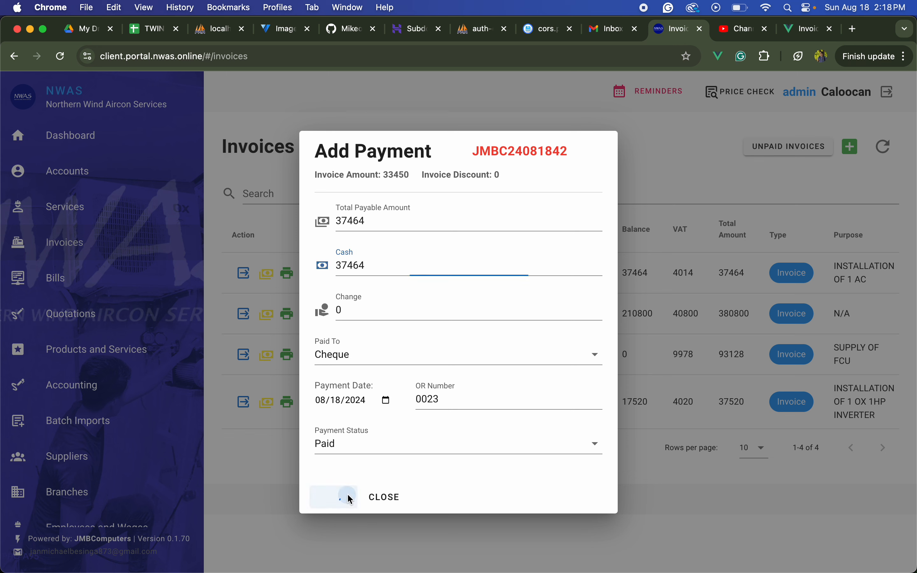
key("Return")
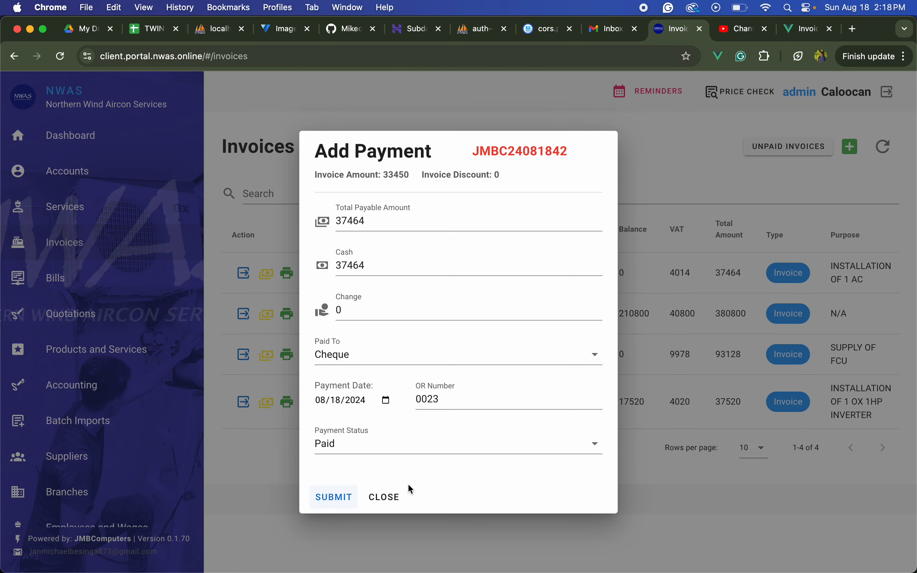
left_click(390, 497)
left_click(883, 148)
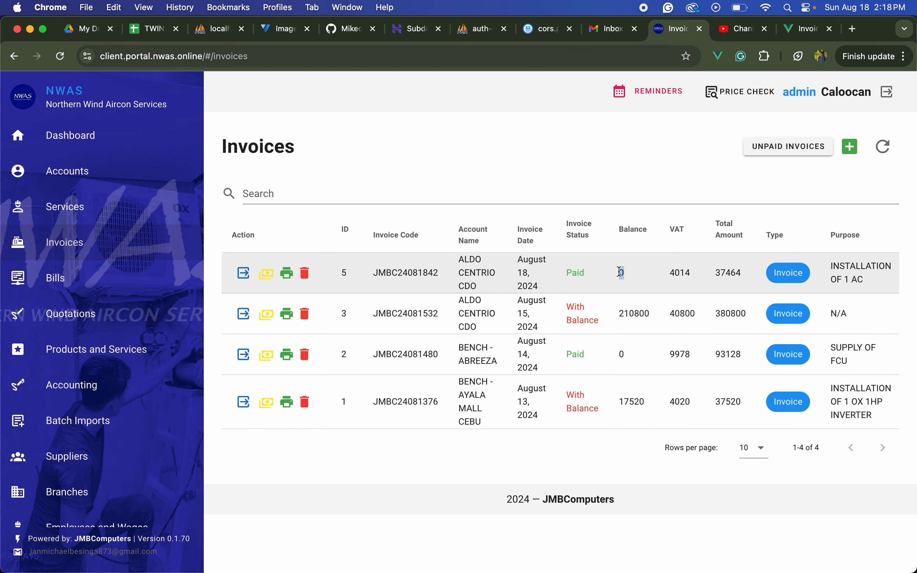
left_click_drag(600, 274, 542, 269)
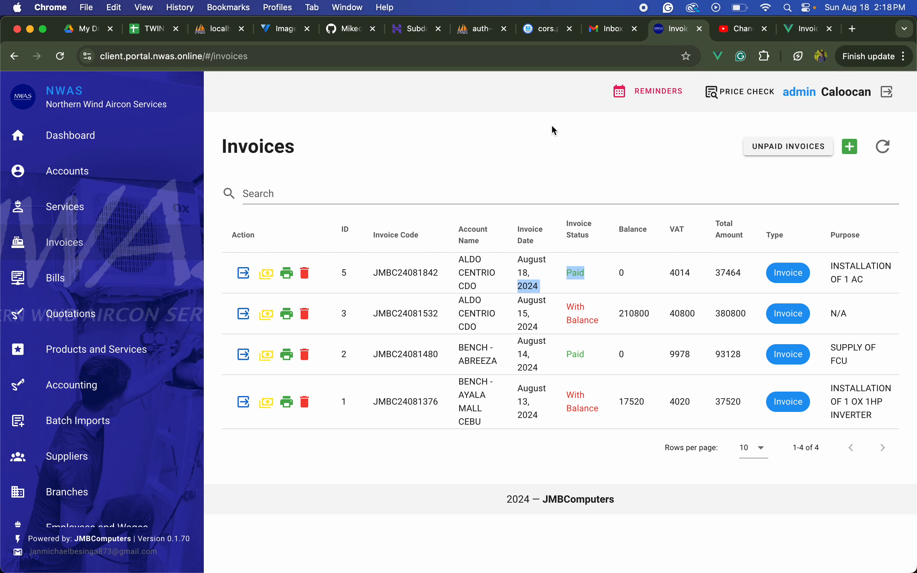
left_click(559, 115)
Generate the delivery receipt of the newest invoice for printing and confirm the request
left_click(291, 275)
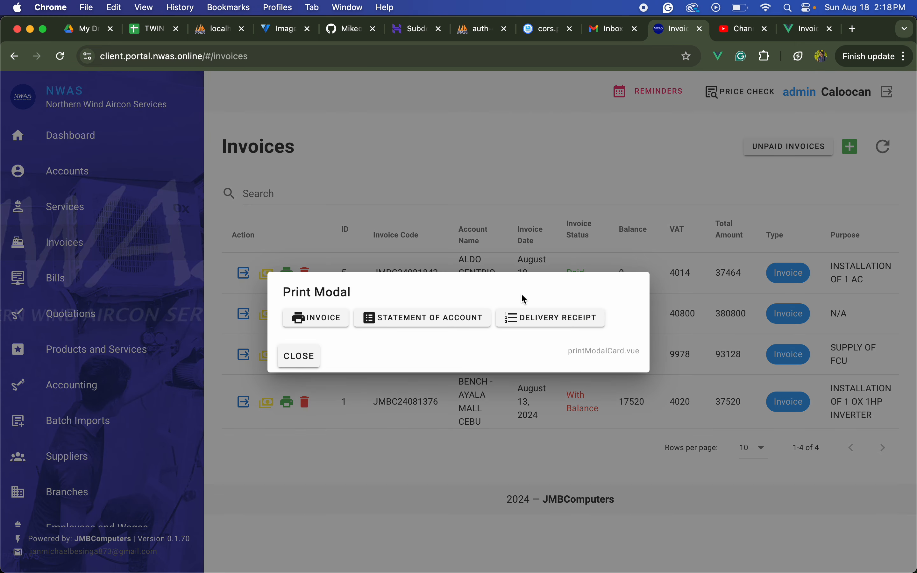
left_click(536, 318)
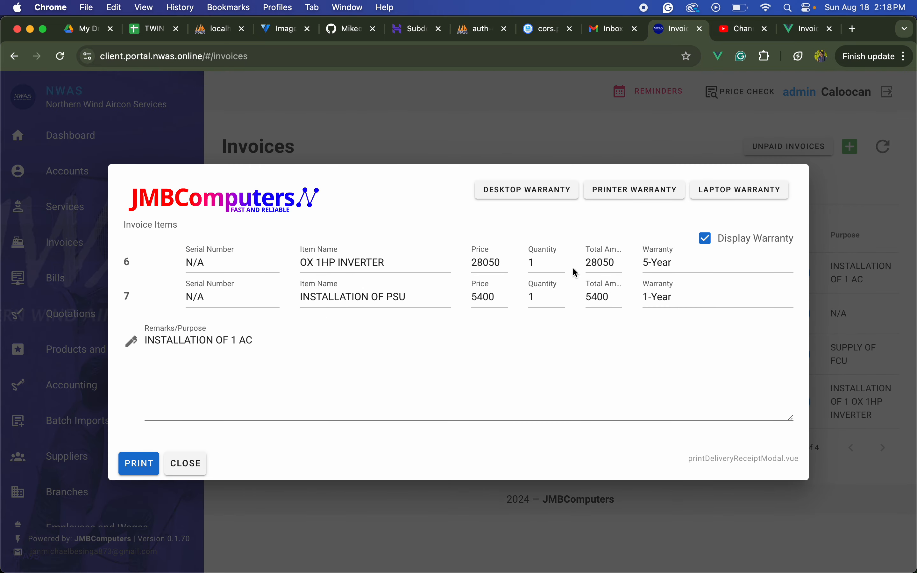
left_click(404, 378)
left_click(147, 478)
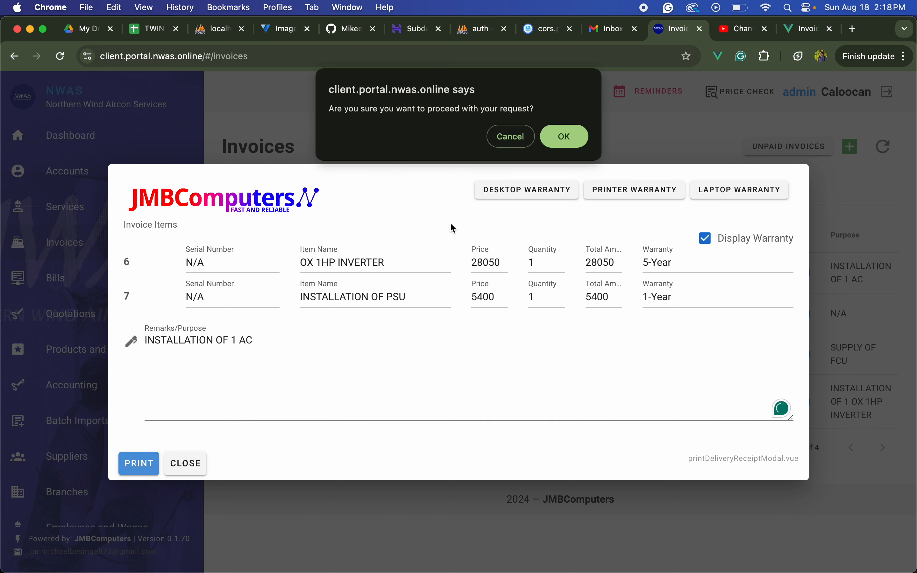
left_click(567, 129)
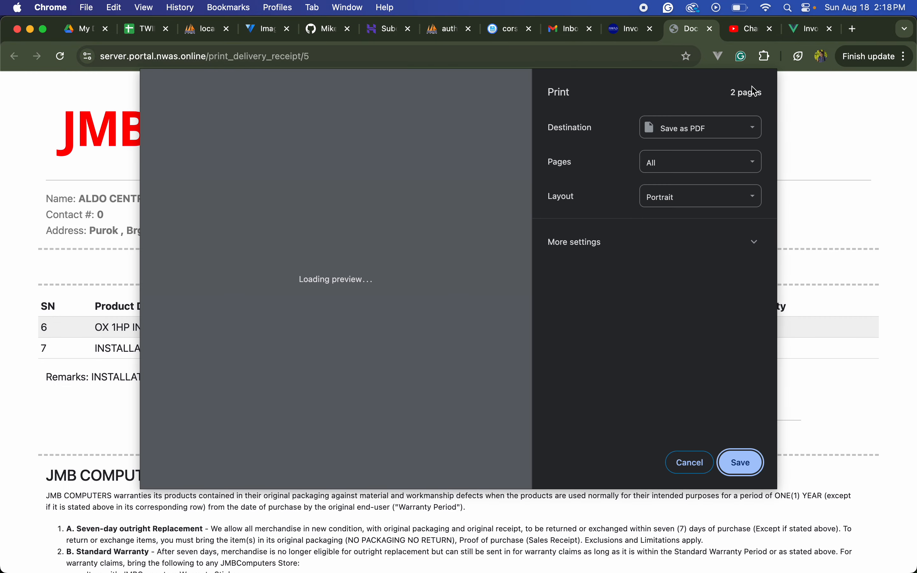
Set the print destination to EPSON L3210 Series 2 and the margins to None
left_click(758, 127)
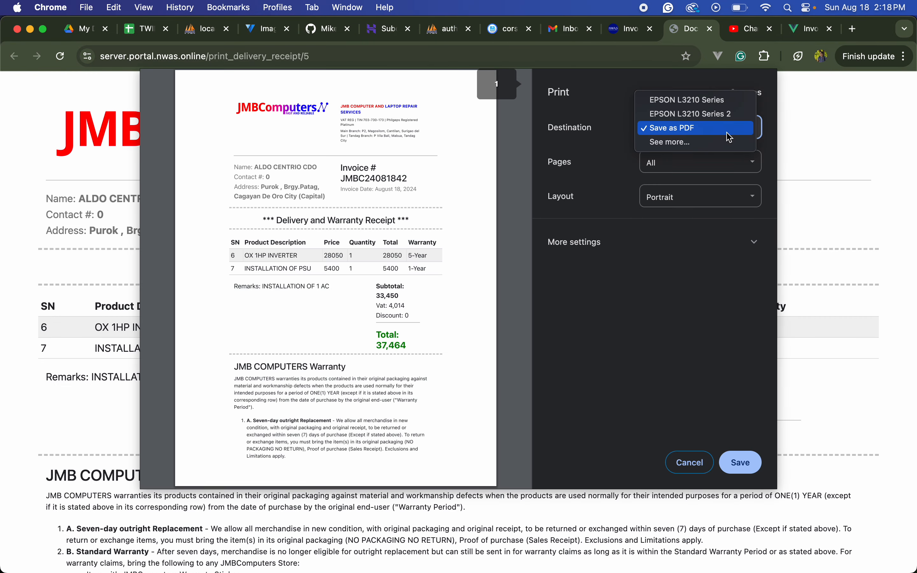
left_click(739, 115)
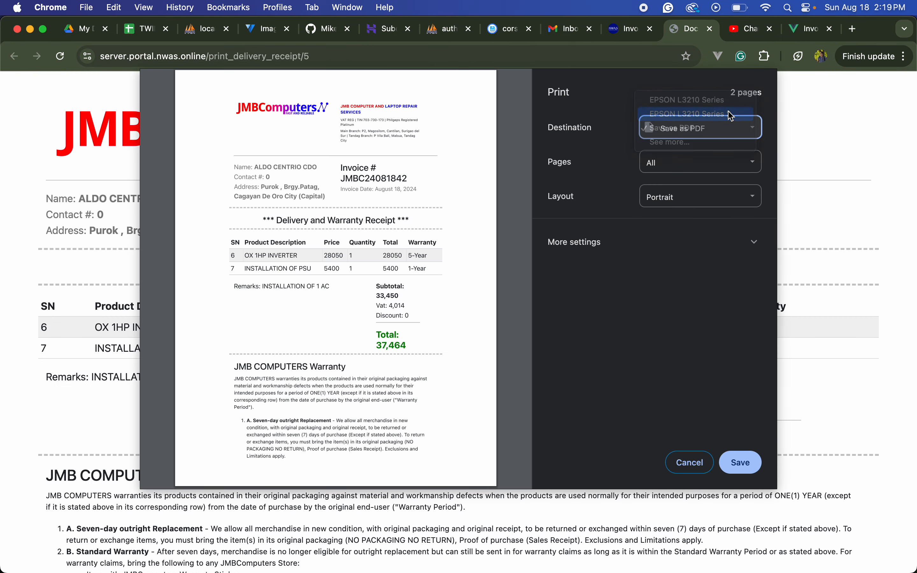
left_click(652, 311)
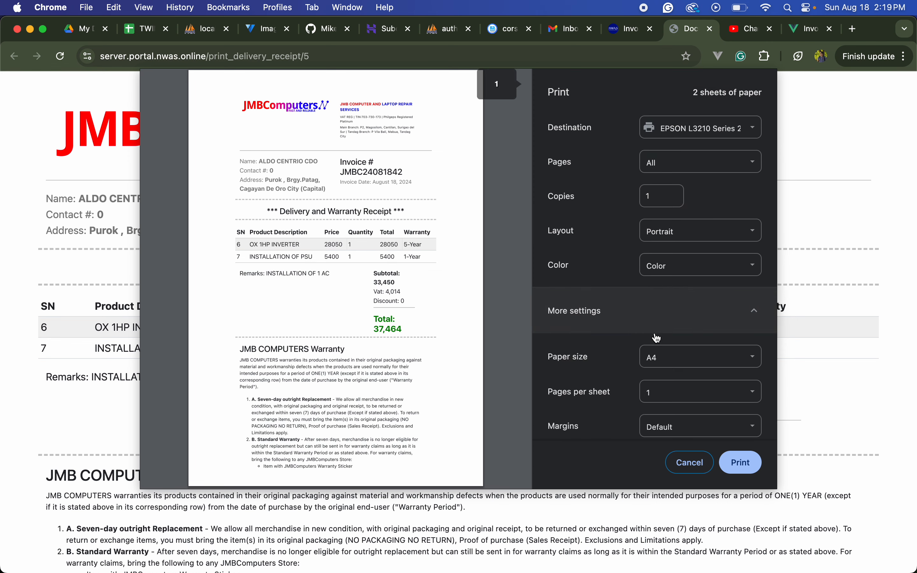
left_click(669, 428)
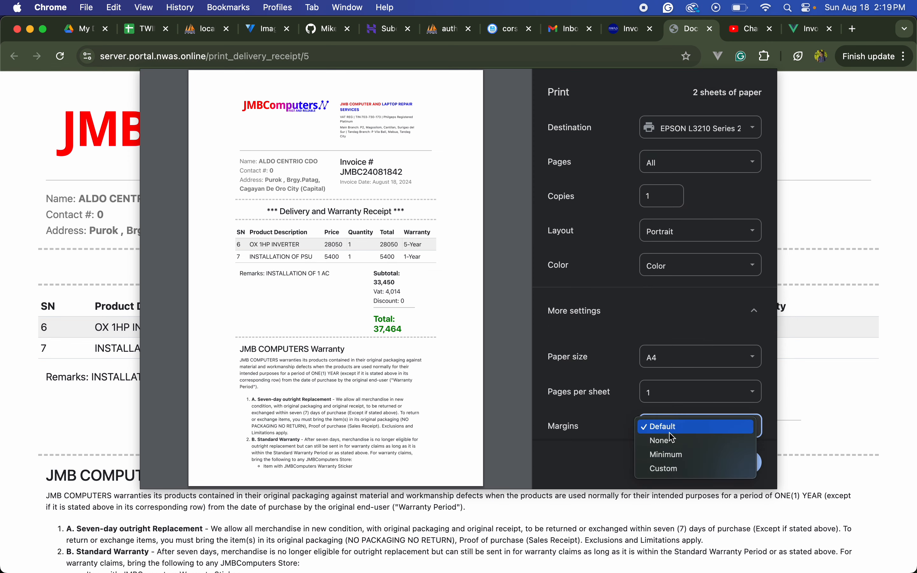
left_click(670, 439)
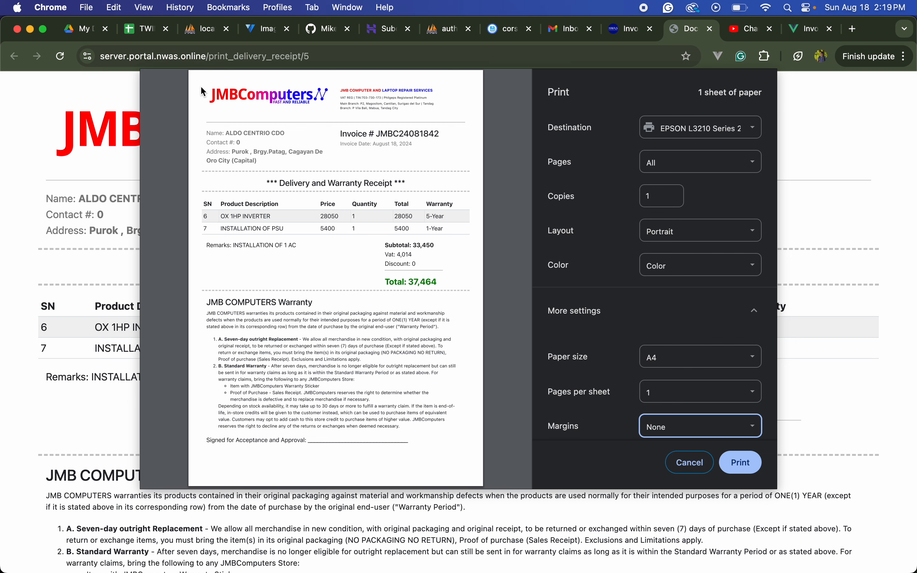
Examine the receipt and its warranty terms in the print preview, cancel printing, and look over the receipt page
mouse_move(410, 441)
left_mouse_down()
mouse_move(227, 303)
mouse_move(205, 145)
left_mouse_up()
left_click(318, 390)
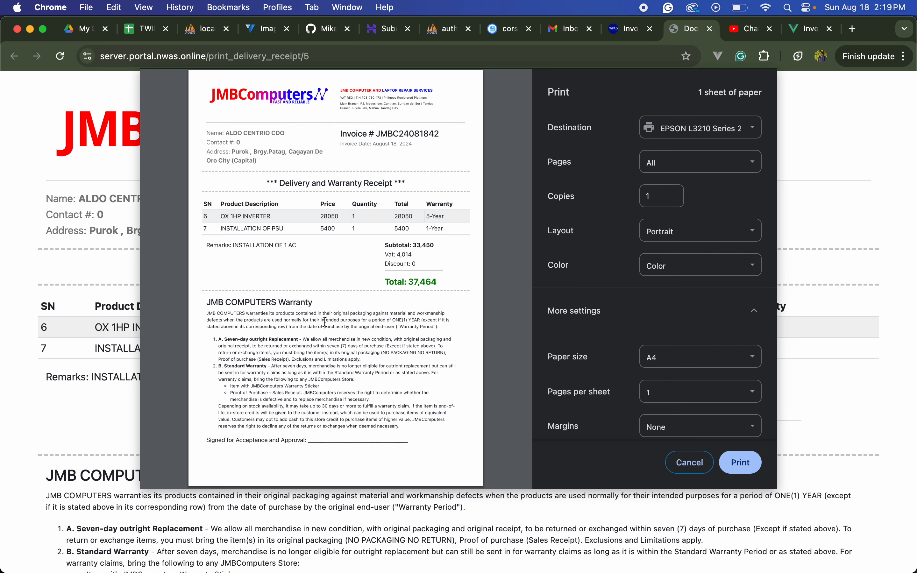
left_click_drag(208, 303, 397, 420)
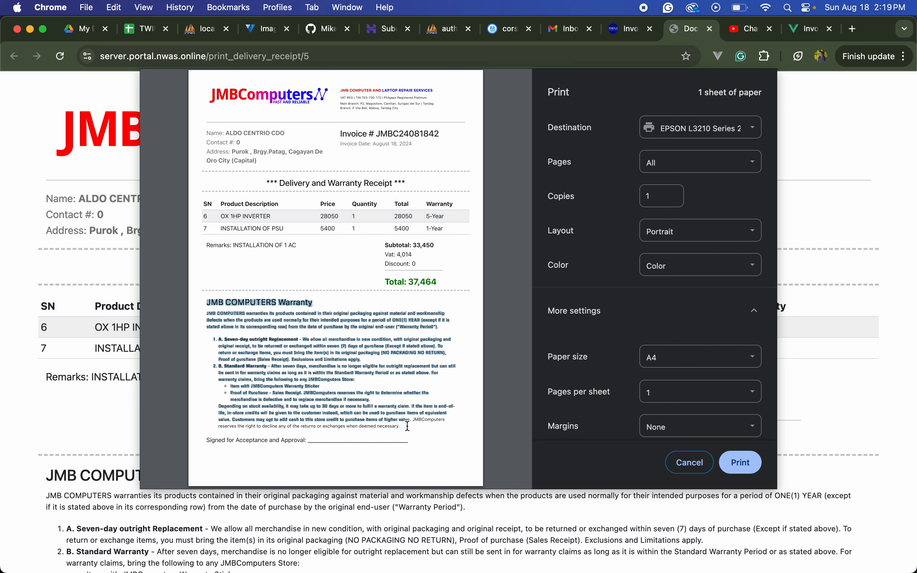
left_click(407, 427)
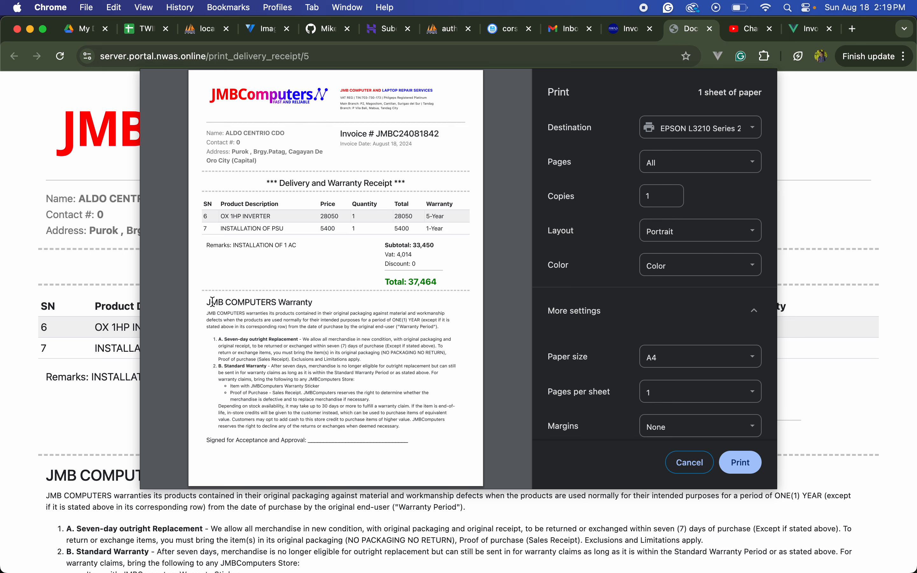
left_click_drag(209, 302, 447, 431)
left_click(689, 462)
scroll(480, 447, "down", 3)
scroll(449, 504, "up", 5)
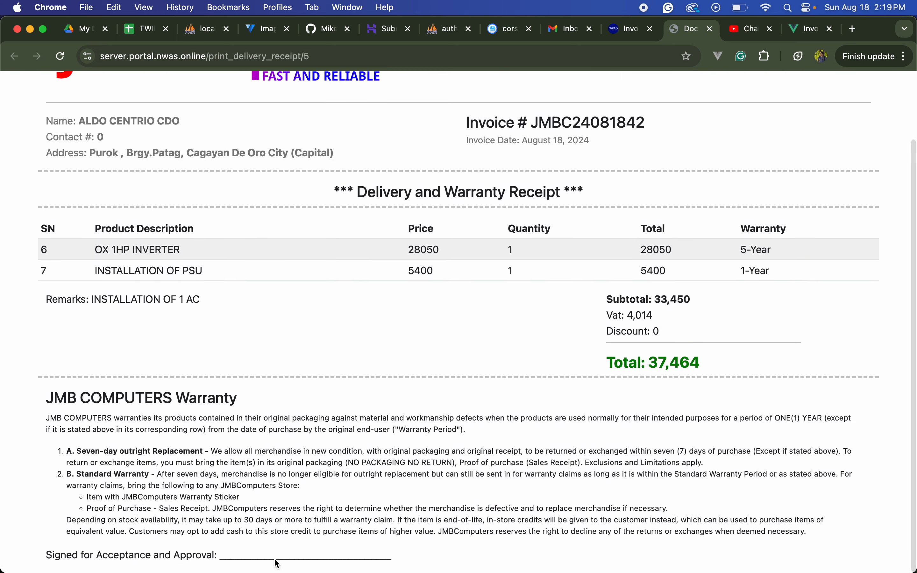
scroll(448, 504, "down", 5)
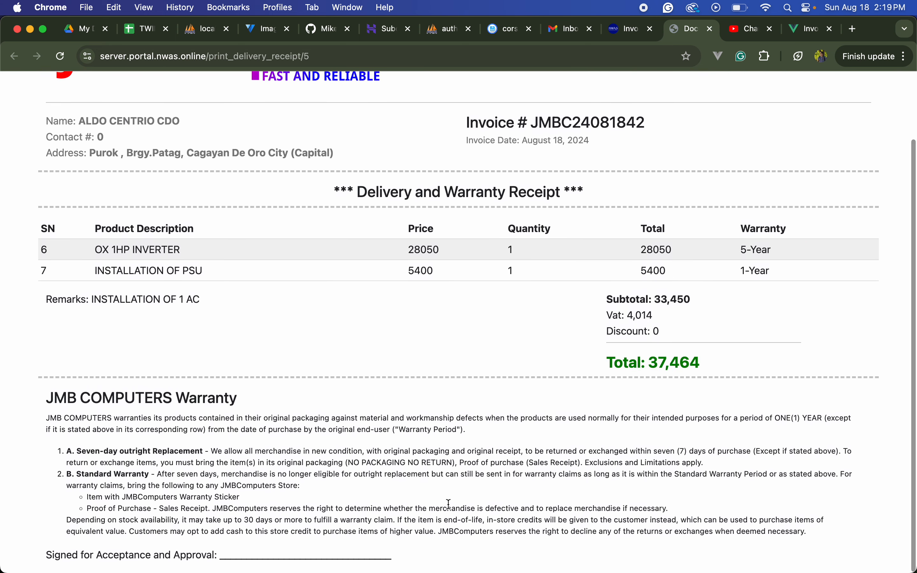
scroll(441, 378, "up", 3)
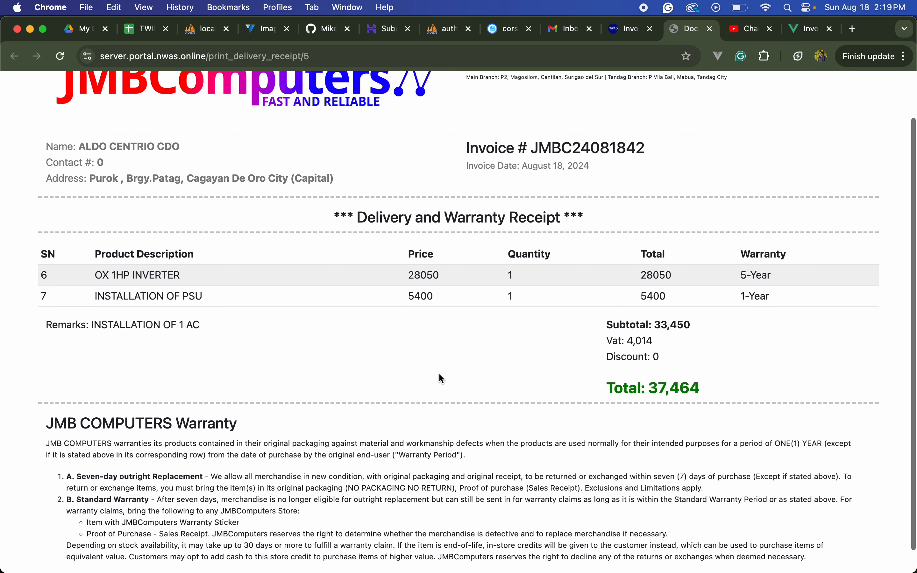
Examine the warranty terms on the delivery receipt page, then close the page and the delivery receipt form
scroll(441, 378, "down", 3)
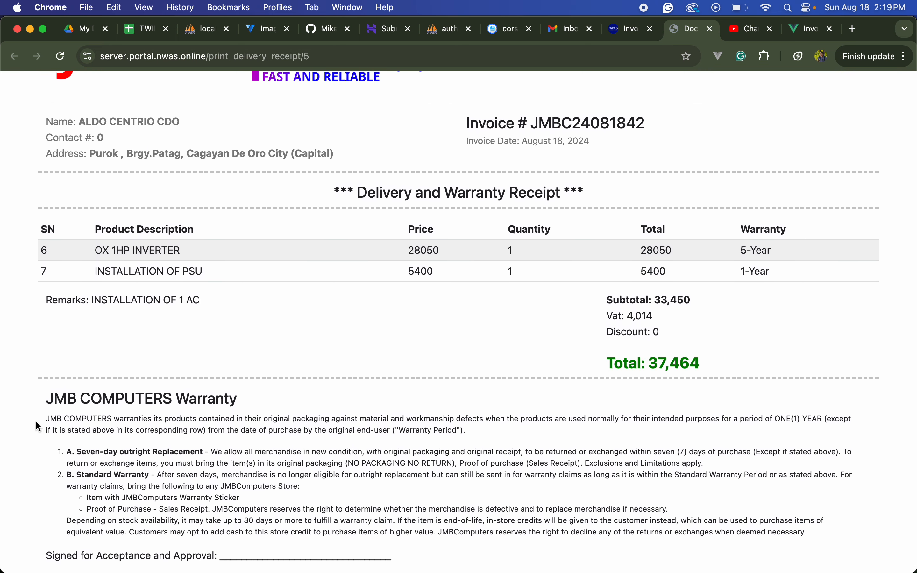
left_click_drag(46, 421, 489, 503)
left_click(600, 487)
left_click(710, 29)
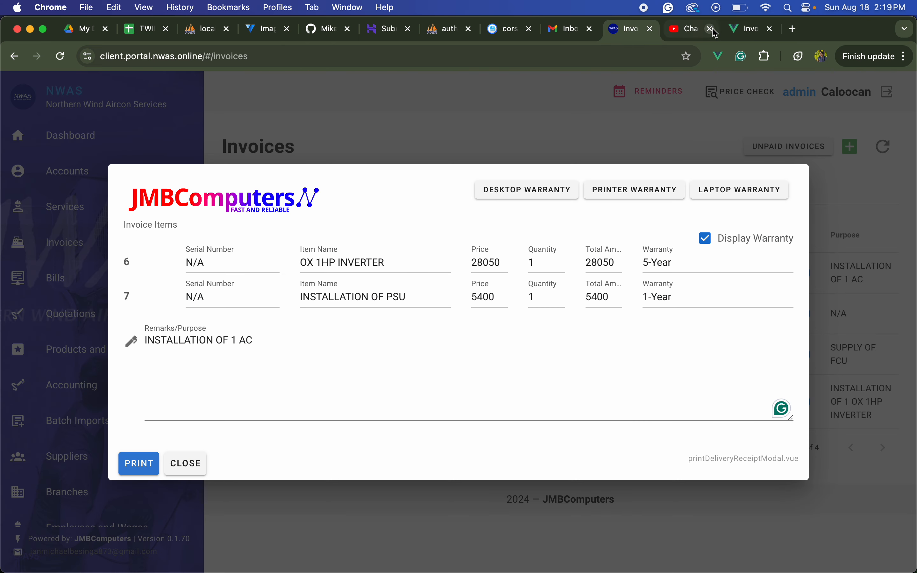
left_click(203, 461)
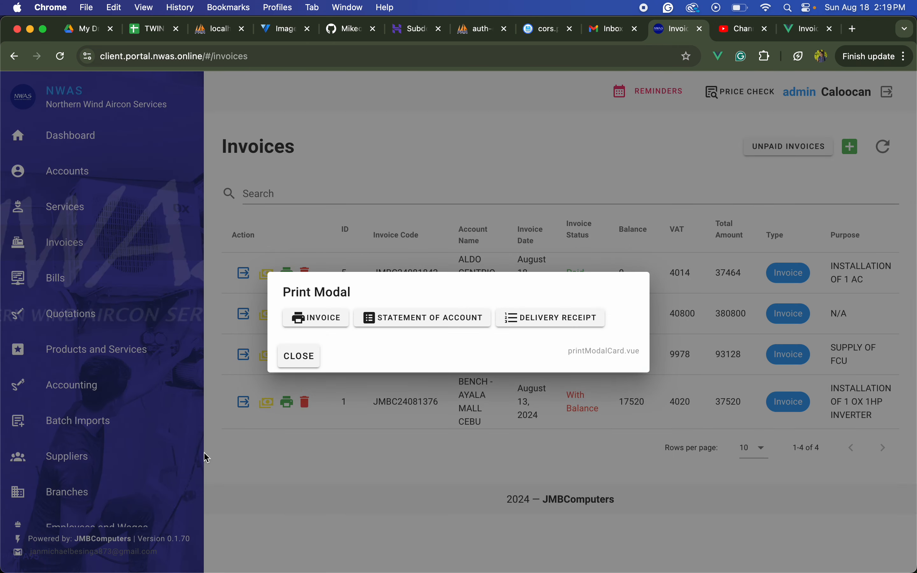
Generate the customer's statement of account, cancel printing, examine its total balance, and close the page
left_click(399, 328)
left_click(566, 139)
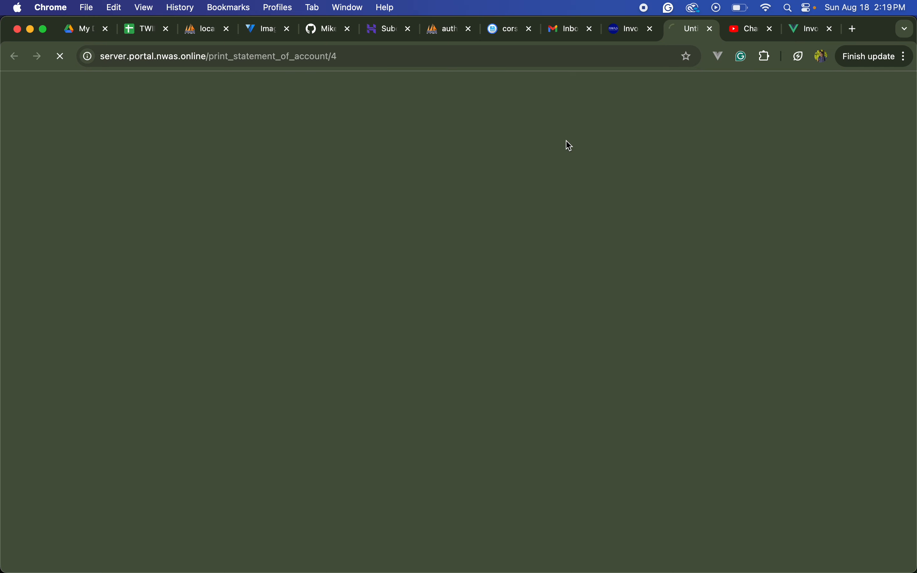
left_click(696, 463)
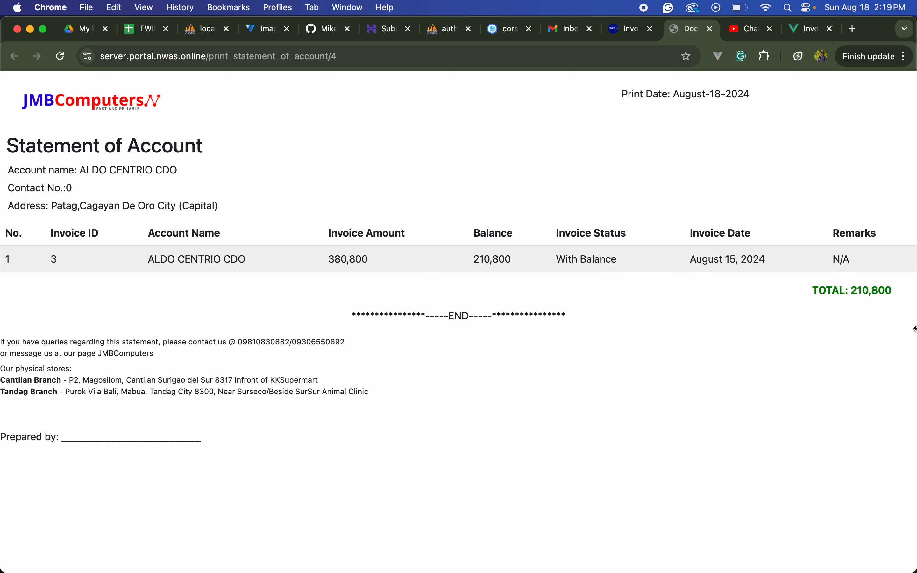
left_click_drag(900, 298, 852, 291)
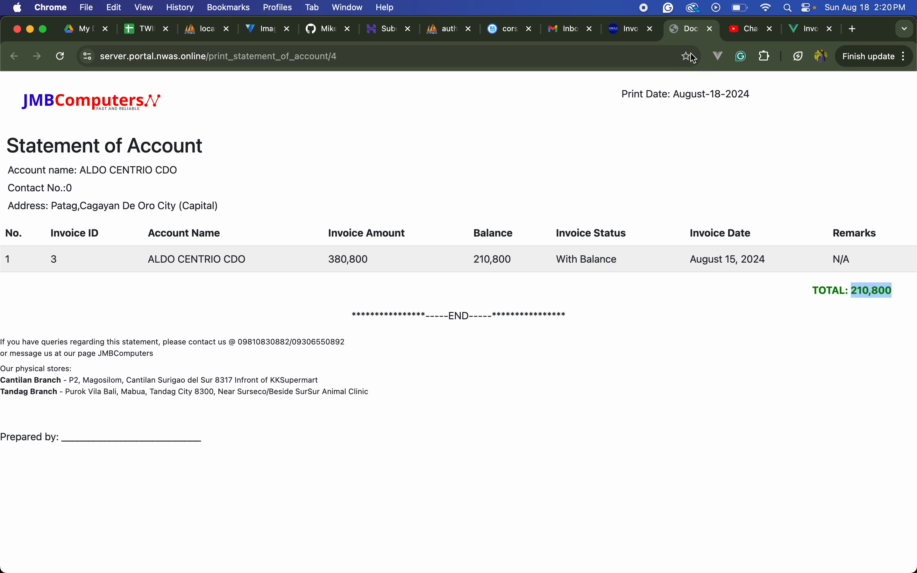
left_click(711, 29)
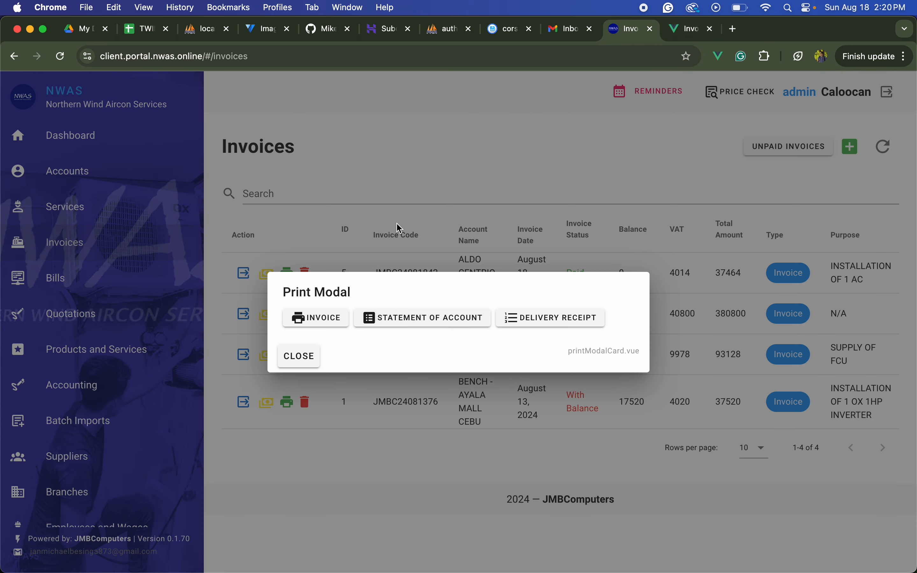
Generate the printable invoice without item prices, cancel printing, review the page, and close it
left_click(333, 319)
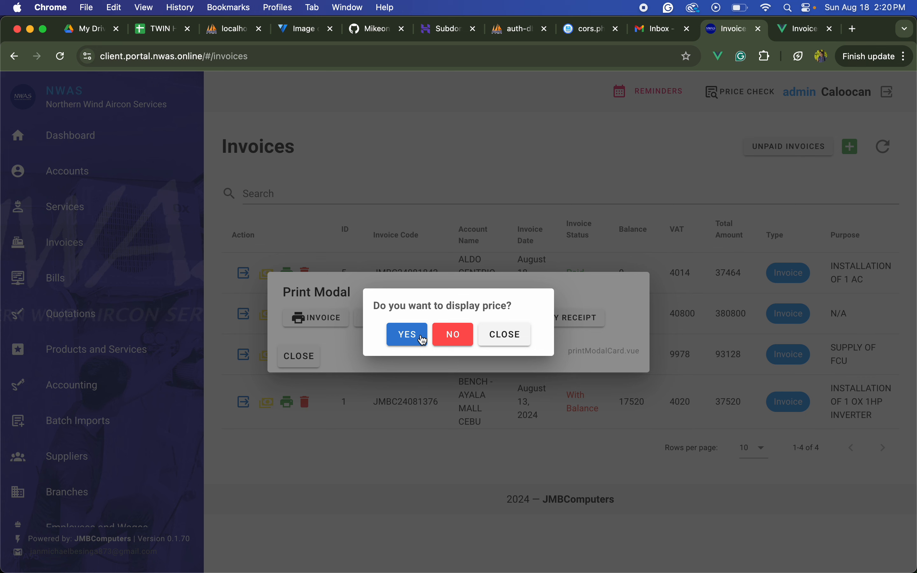
left_click(462, 338)
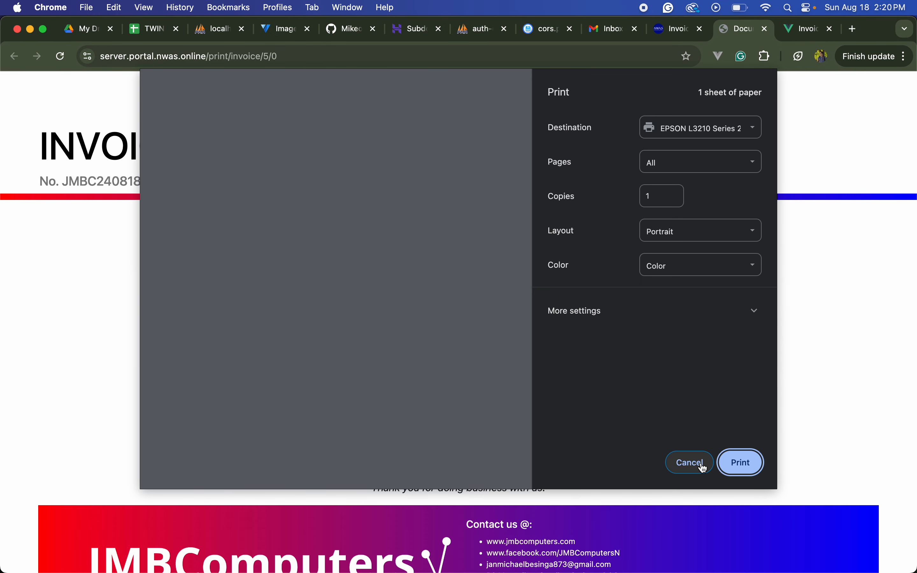
left_click(701, 464)
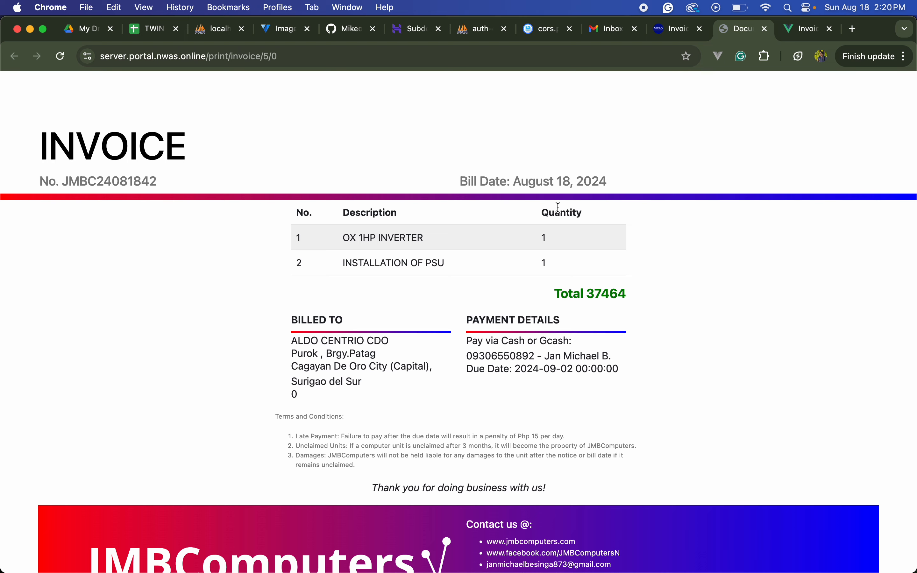
left_click(764, 29)
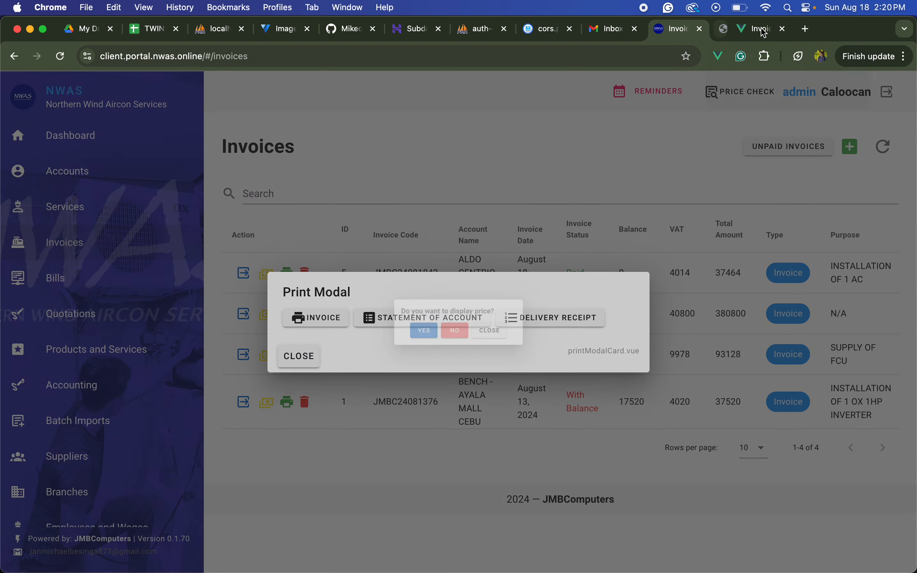
Generate the printable invoice with prices displayed, cancel printing, review it, and close the page and print options
left_click(335, 319)
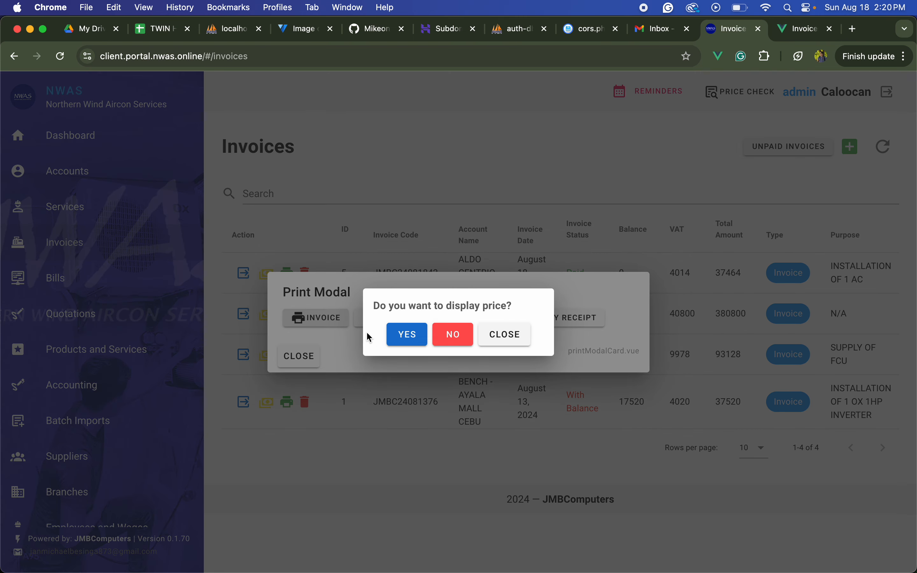
left_click(408, 336)
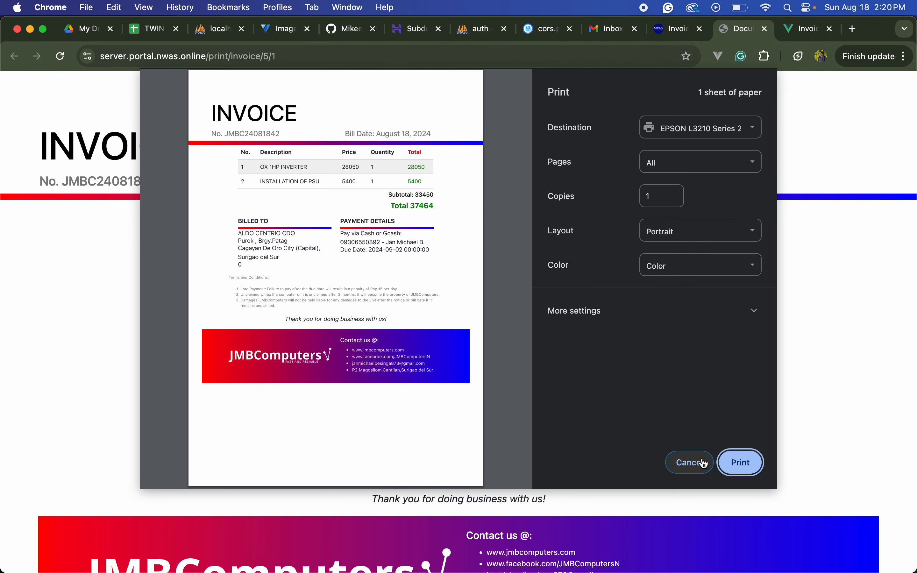
left_click(689, 463)
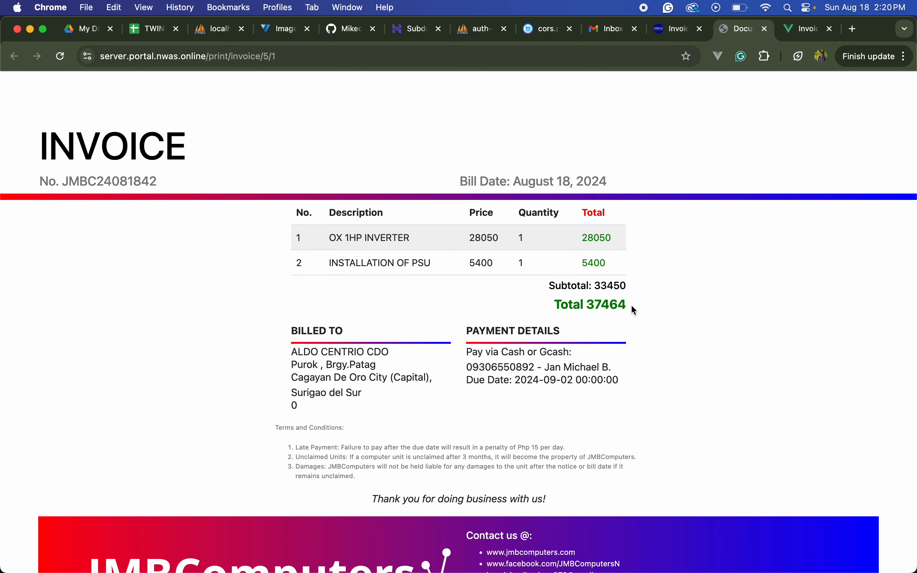
left_click(769, 33)
left_click(305, 358)
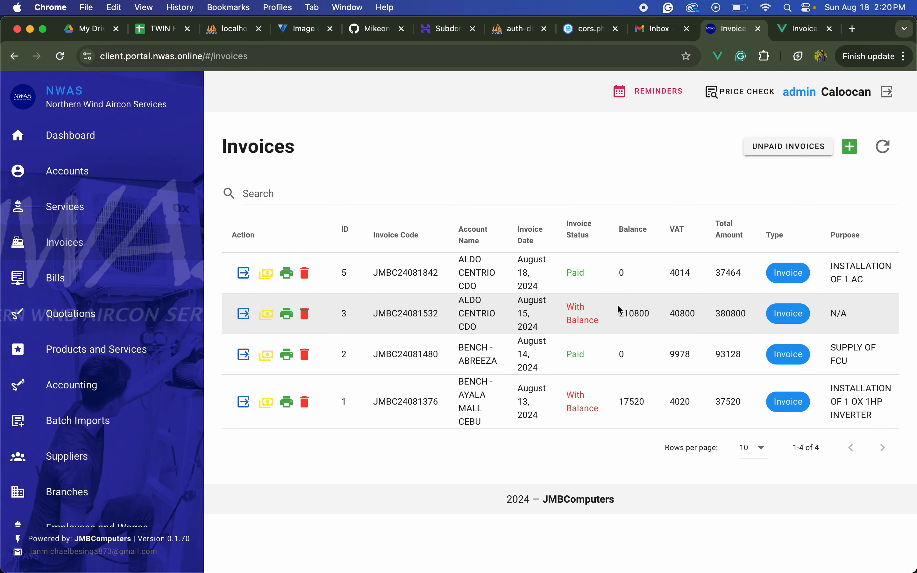
left_click(329, 197)
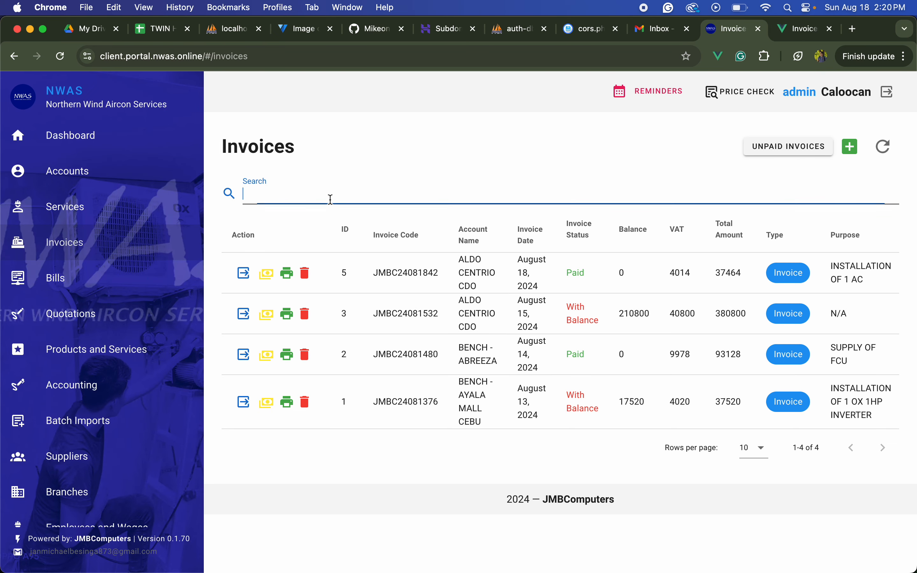
left_click(424, 150)
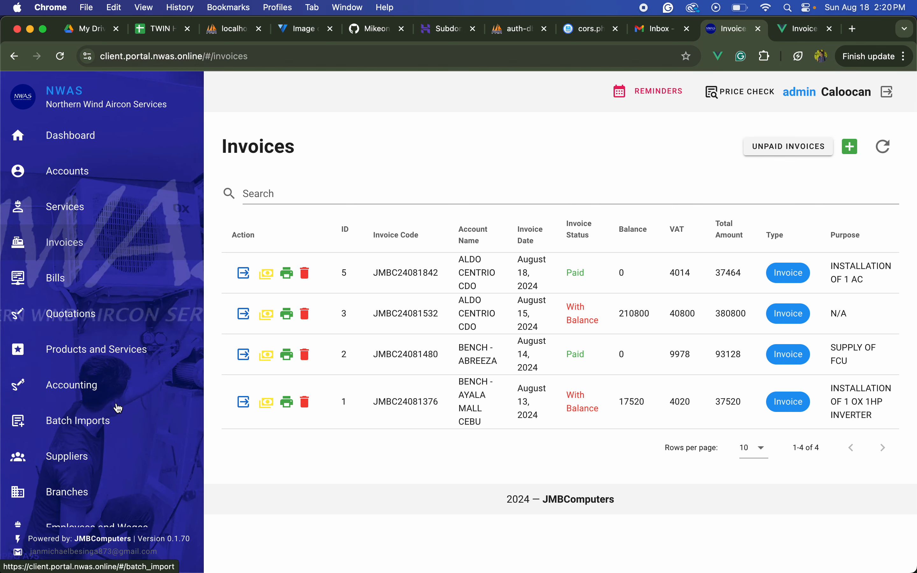
Open the dashboard, refresh the sales performance and collection summary, and check the cash-in figure for August 18, 2024
left_click(132, 145)
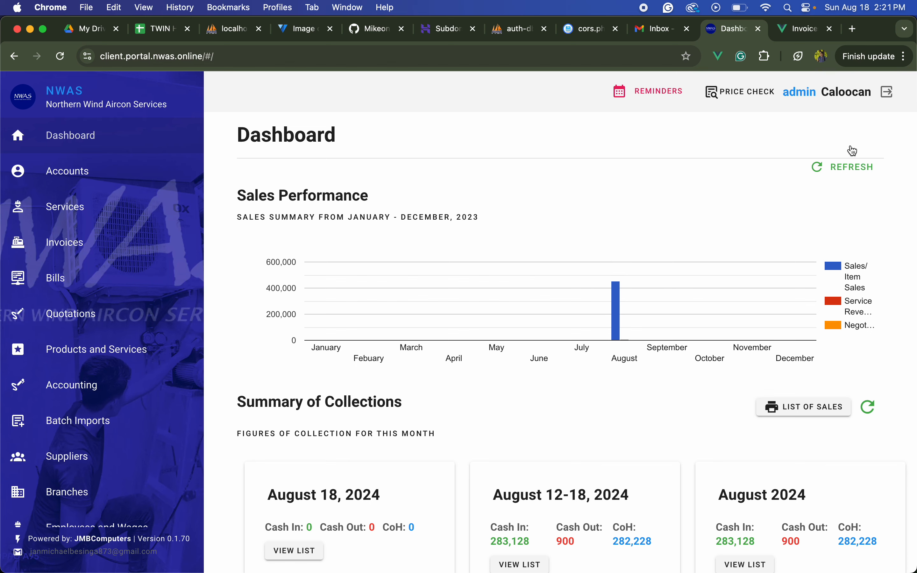
left_click(833, 168)
left_click(869, 406)
scroll(592, 374, "down", 3)
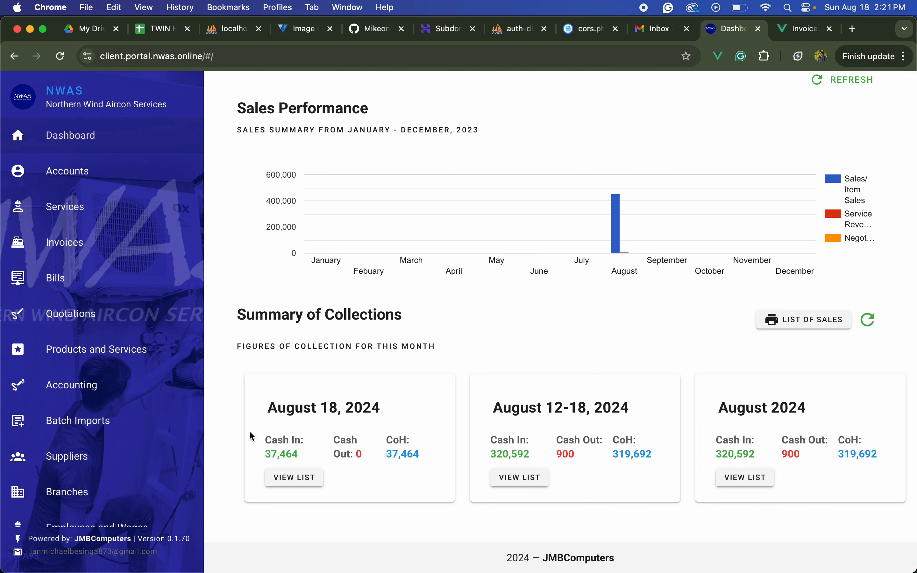
left_click_drag(264, 451, 298, 453)
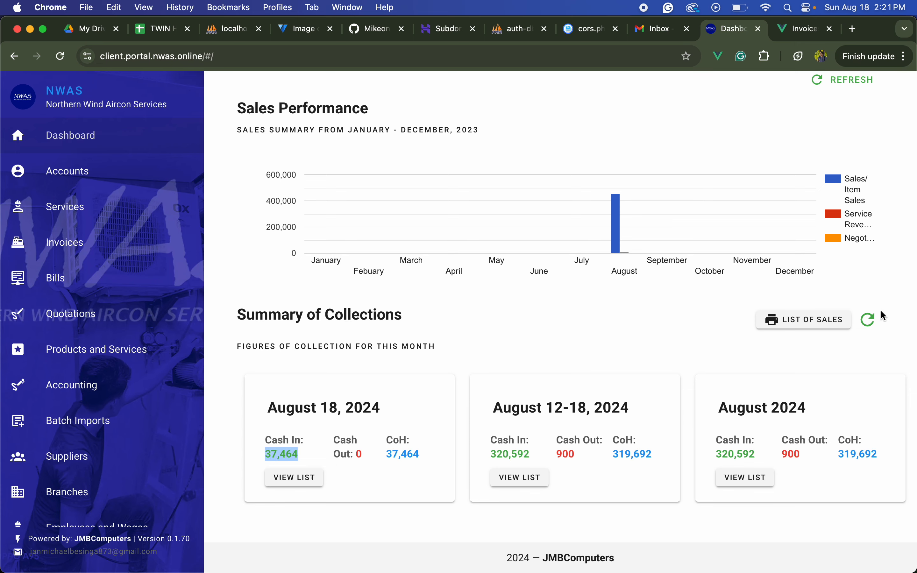
left_click(870, 321)
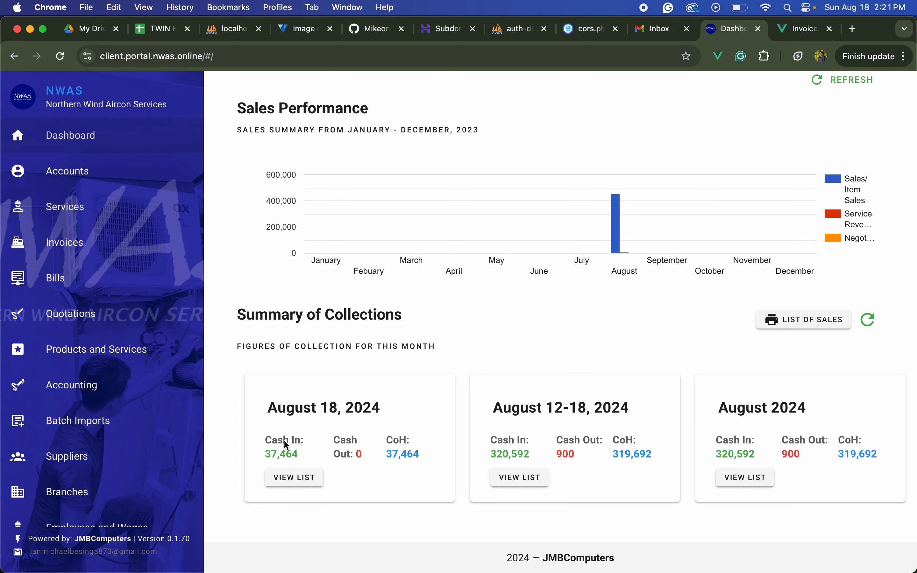
Open the August 18, 2024 collection list and examine its invoice payments, daily journal entries, and debit and credit totals
left_click(306, 478)
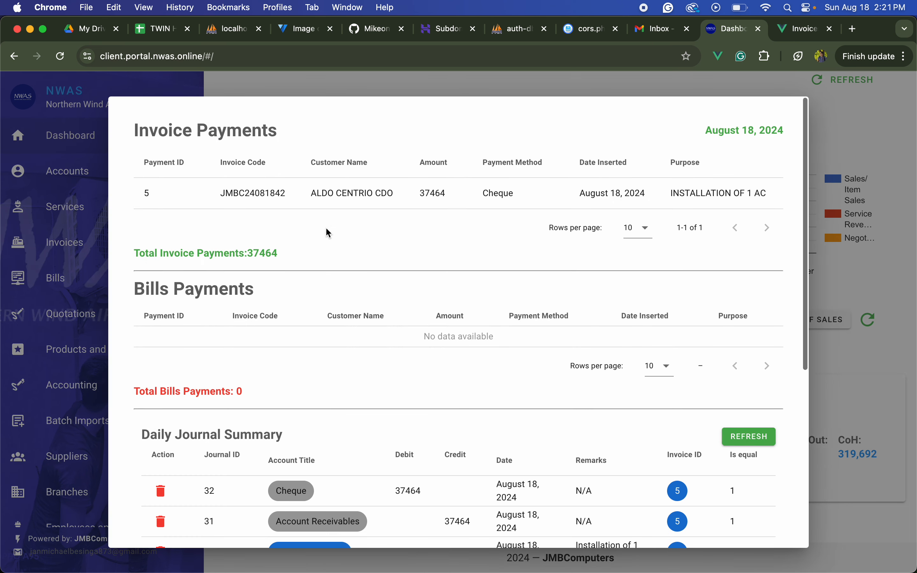
left_click_drag(317, 191, 484, 197)
left_click(521, 195)
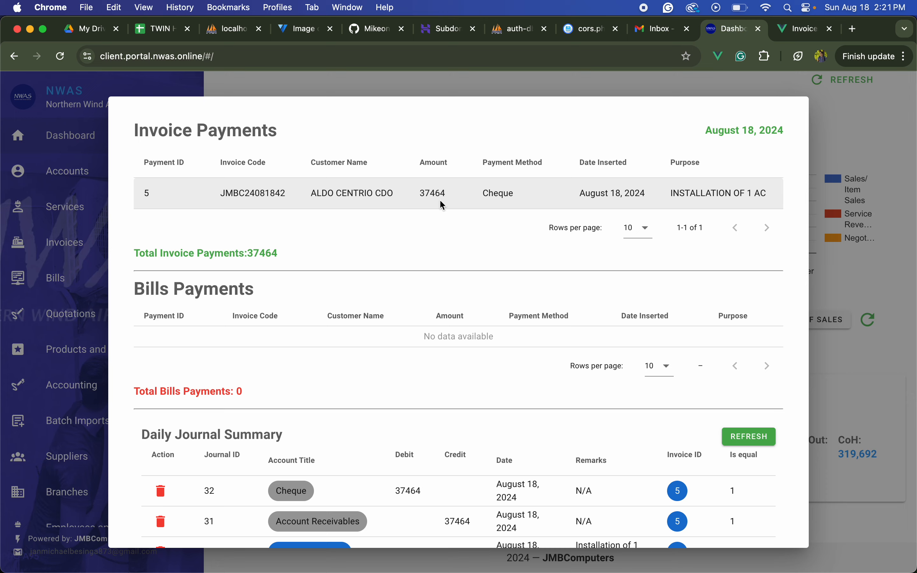
scroll(439, 200, "down", 7)
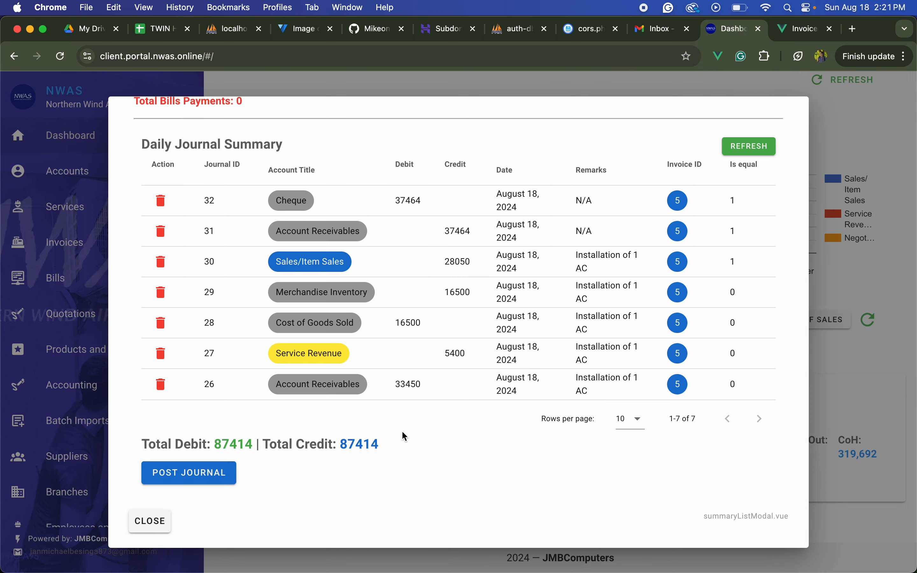
scroll(399, 398, "up", 3)
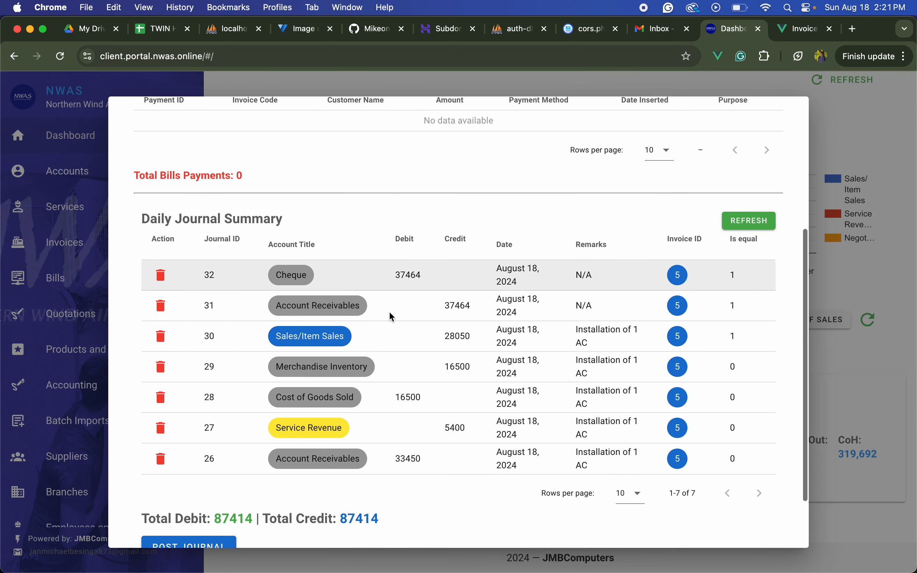
scroll(392, 317, "down", 2)
left_click_drag(214, 458, 415, 465)
left_click(390, 499)
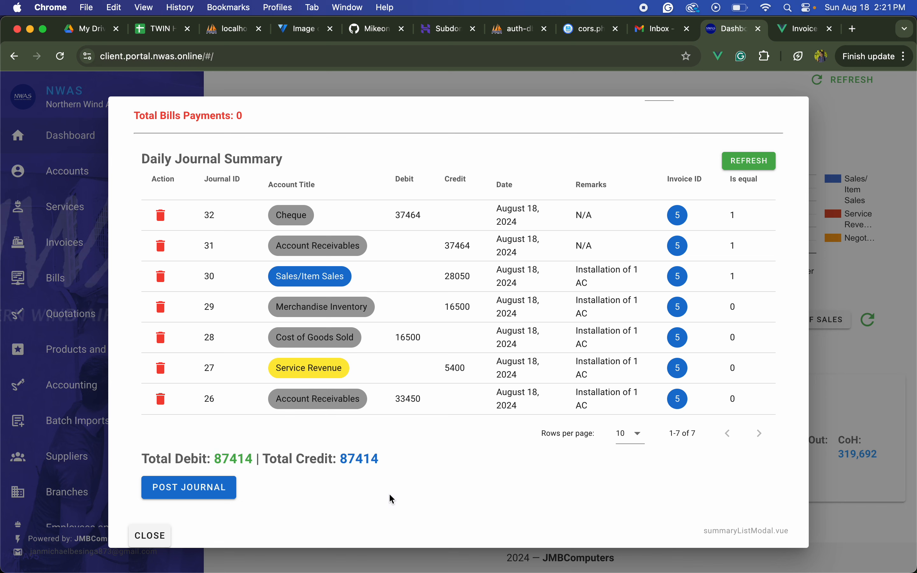
Post the daily journal for August 18, 2024, confirm the posting, and close the collection list
left_click(221, 493)
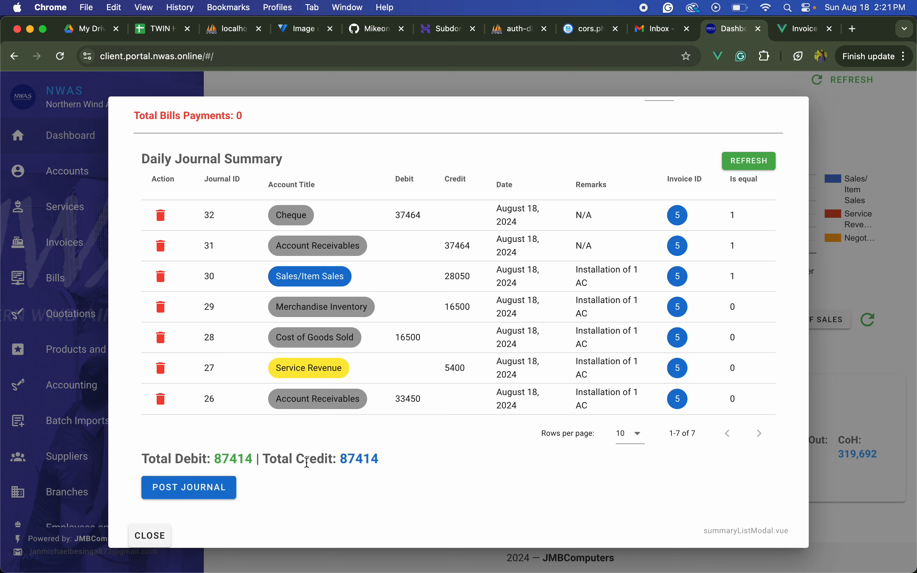
left_click(225, 497)
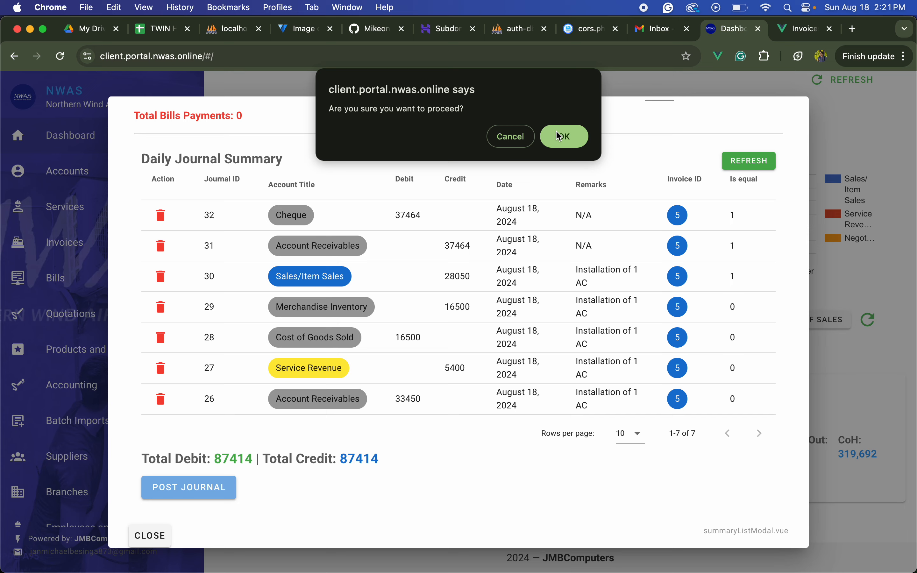
left_click(564, 138)
key("Return")
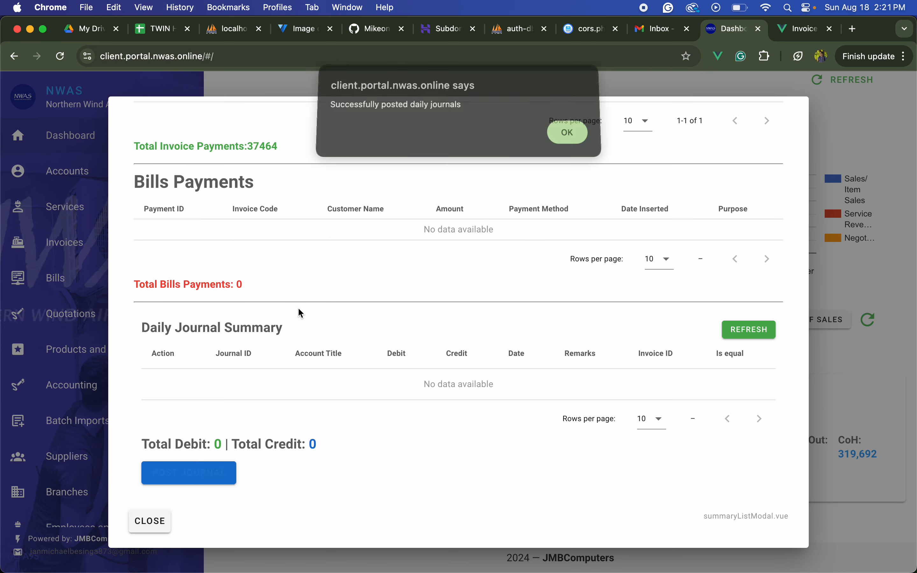
scroll(288, 360, "up", 3)
scroll(280, 382, "down", 3)
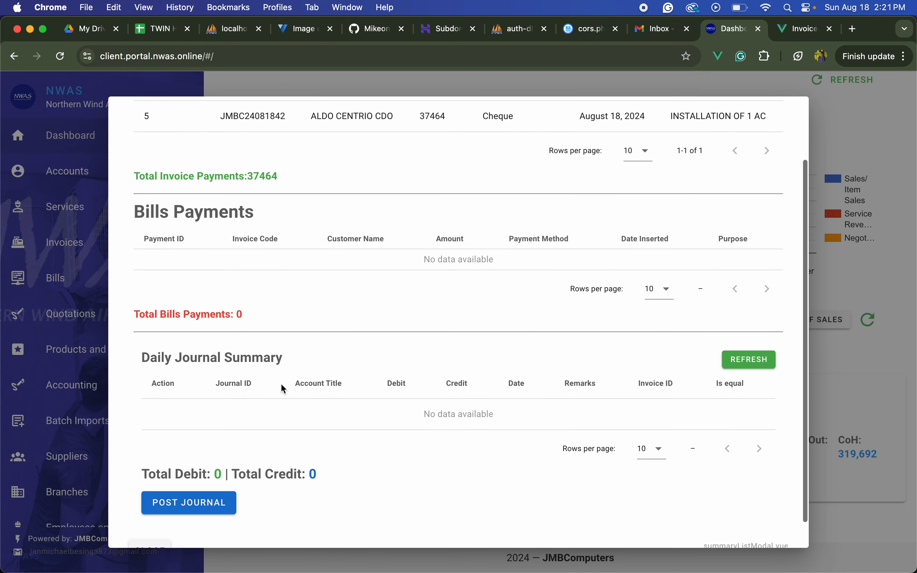
left_click(160, 512)
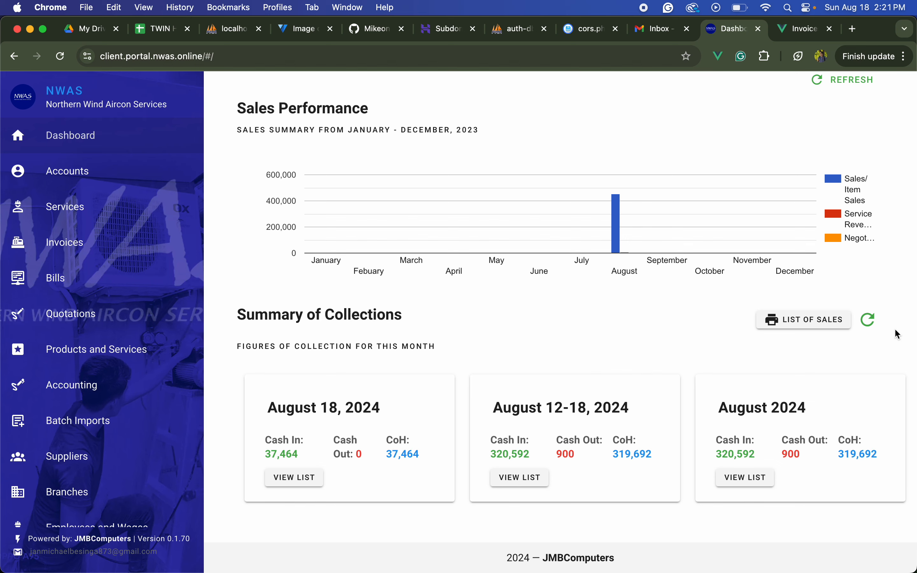